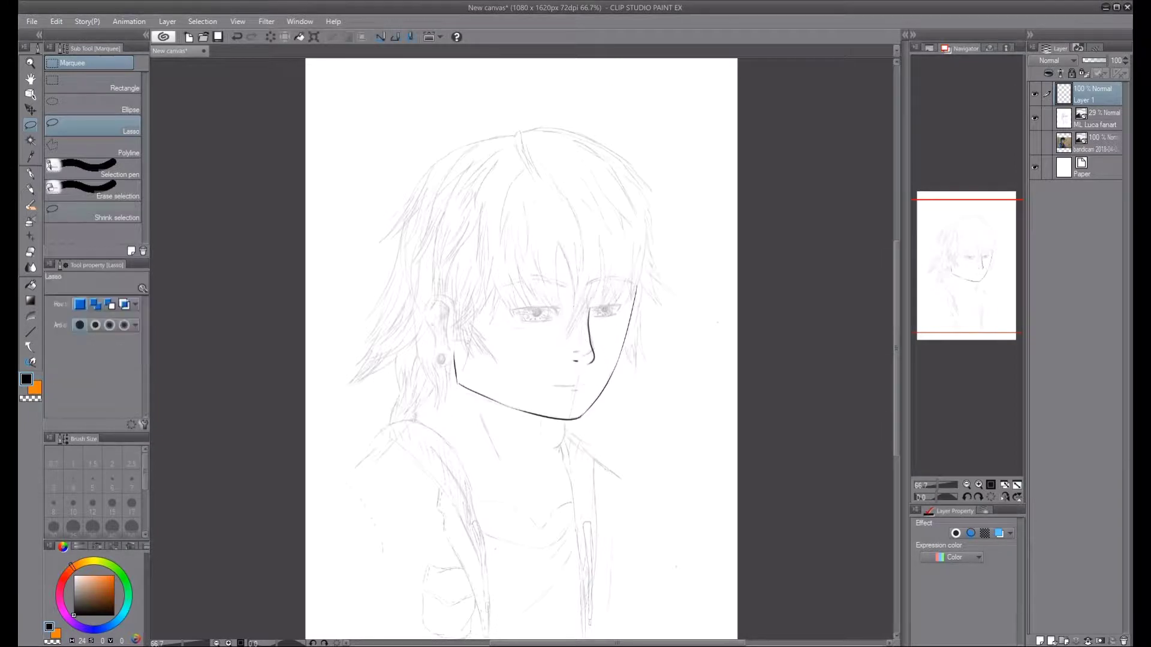
- Ink both eyes over the sketch, including the lids, irises and solid black pupils, with the Mapping pen
key(ctrl+plus)
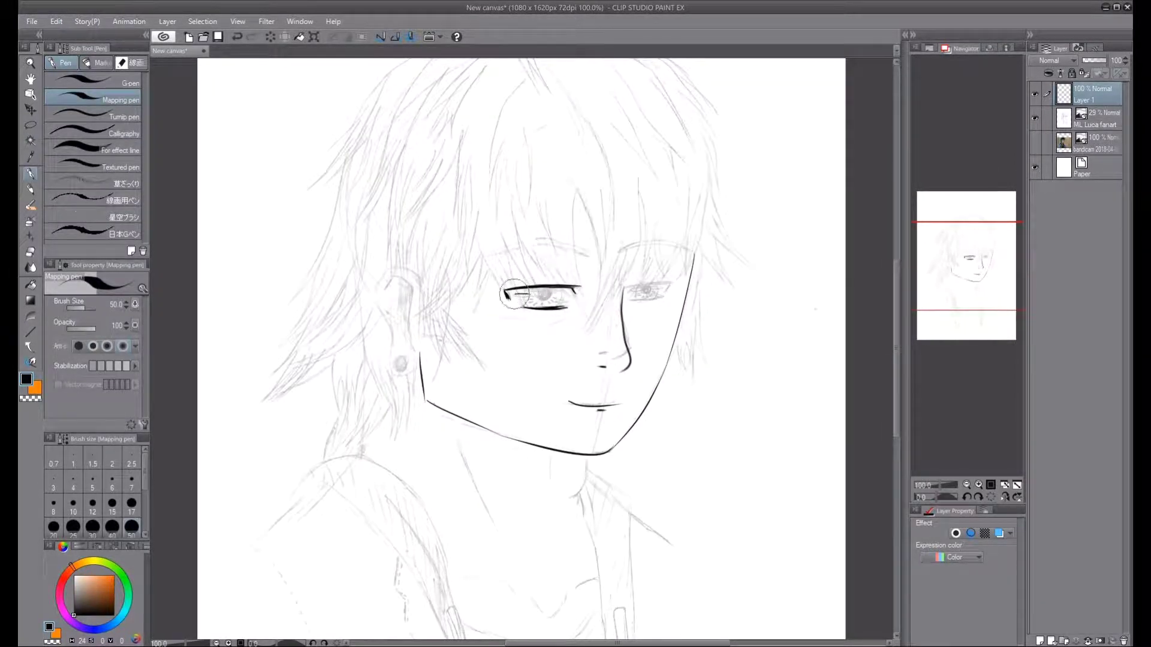
drag(541, 291, 546, 295)
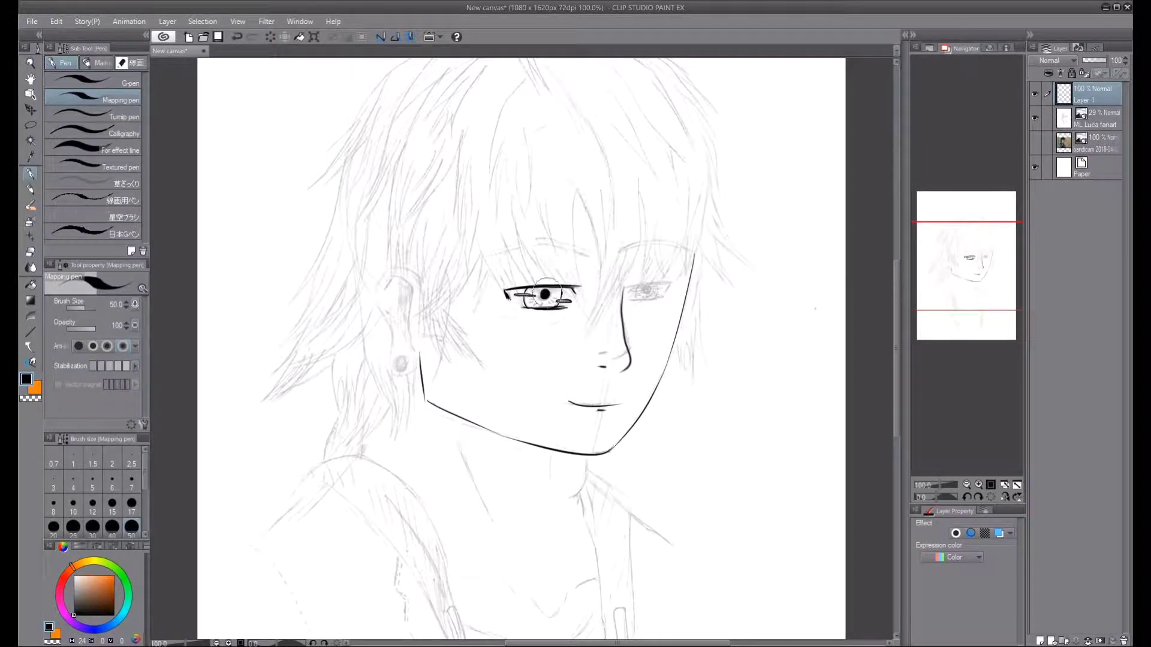
key(ctrl+z)
key(ctrl+plus)
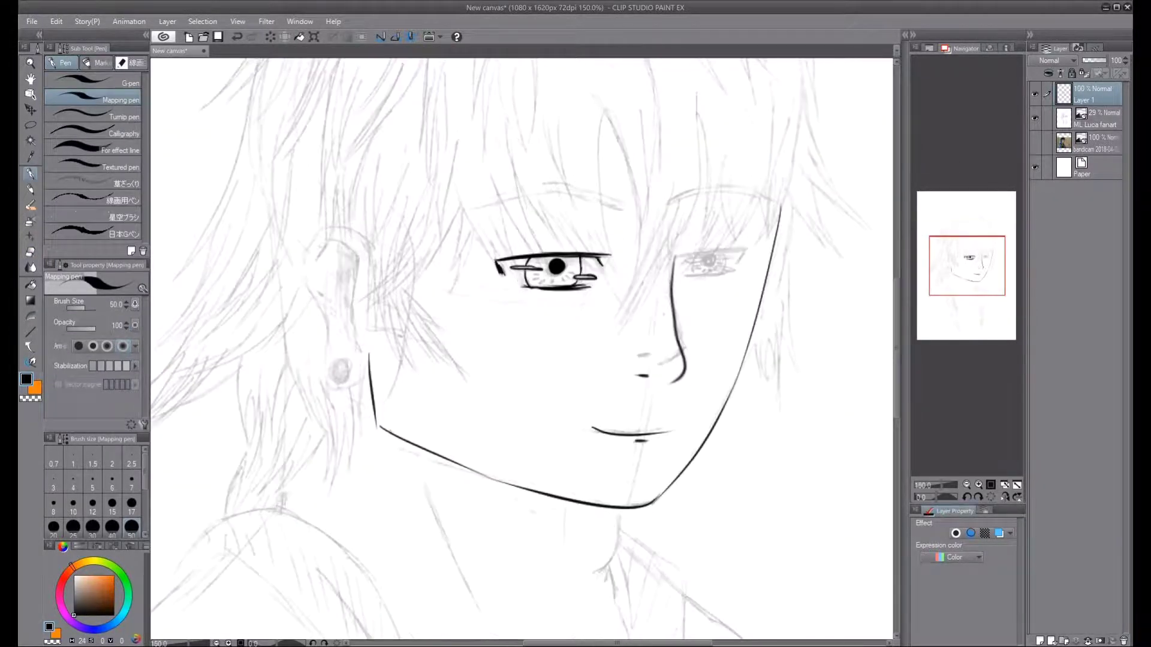
click(709, 262)
- Ink the ear's outer rim, lobe and inner folds, and clean up where the jawline meets it
drag(355, 223, 356, 386)
key(ctrl+z)
key(e)
drag(376, 427, 362, 345)
key(p)
key(ctrl+z)
mouse_move(367, 250)
mouse_down()
mouse_move(332, 354)
mouse_move(362, 390)
mouse_up()
drag(327, 242, 360, 365)
key(ctrl+z)
drag(349, 248, 360, 365)
drag(350, 288, 353, 300)
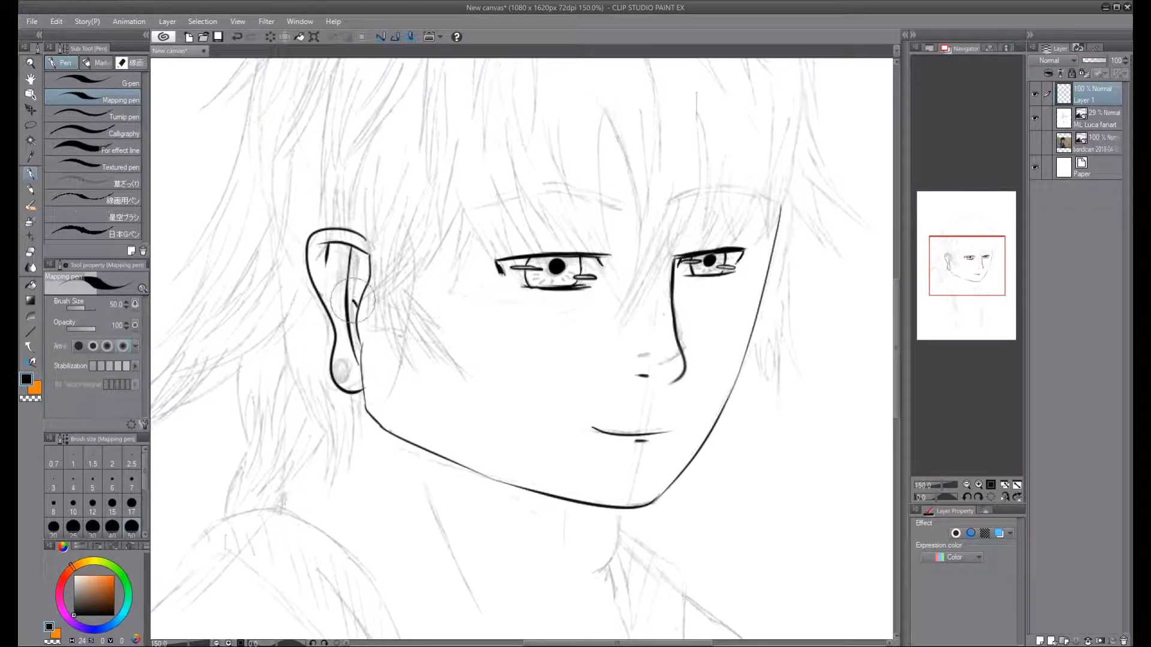
- Thicken and clean the far cheek contour from the temple to the chin, and fill the earring solid black
key(e)
key(p)
mouse_move(734, 384)
mouse_down()
mouse_move(663, 488)
mouse_move(761, 300)
mouse_up()
key(e)
key(p)
key(ctrl+z)
drag(683, 359, 670, 382)
drag(780, 208, 676, 475)
key(ctrl+z)
key(e)
key(p)
mouse_move(762, 300)
mouse_down()
mouse_move(654, 502)
mouse_move(740, 354)
mouse_move(683, 470)
mouse_up()
key(e)
key(p)
key(e)
key(p)
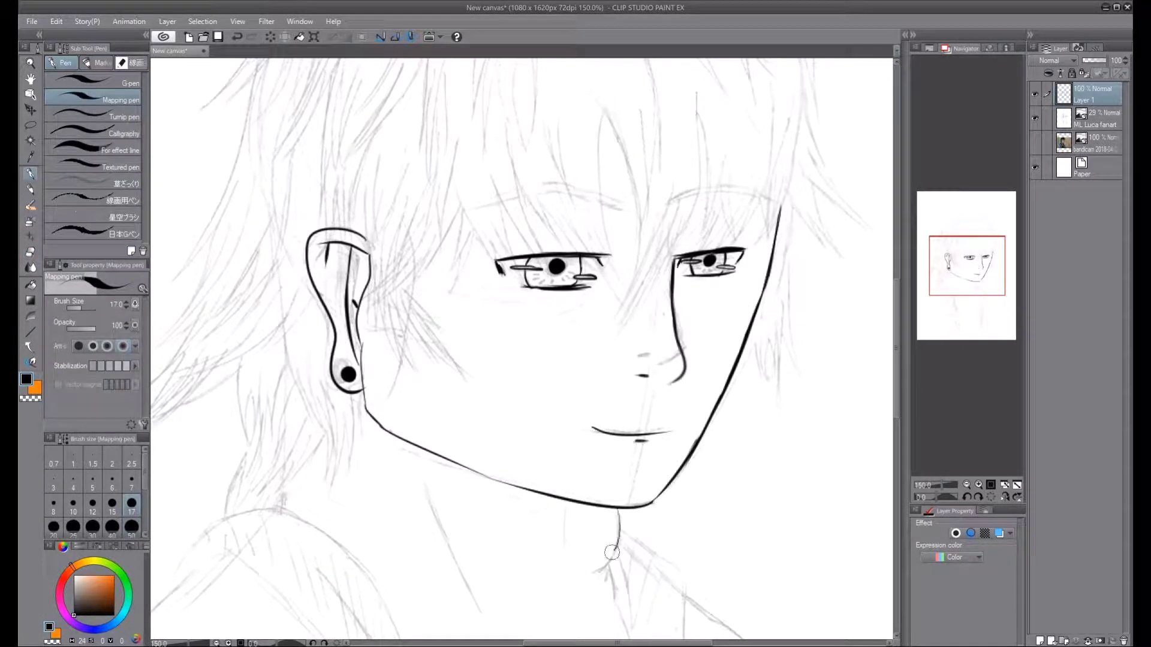
- Ink the neck lines below the chin, along the throat and at the nape
drag(616, 508, 590, 576)
drag(567, 529, 568, 565)
drag(425, 480, 481, 610)
drag(296, 430, 289, 473)
- Add a new raster layer and ink the pointed fringe strands falling between the eyes
click(167, 21)
click(192, 33)
mouse_move(602, 109)
mouse_down()
mouse_move(623, 287)
mouse_move(613, 287)
mouse_up()
key(ctrl+z)
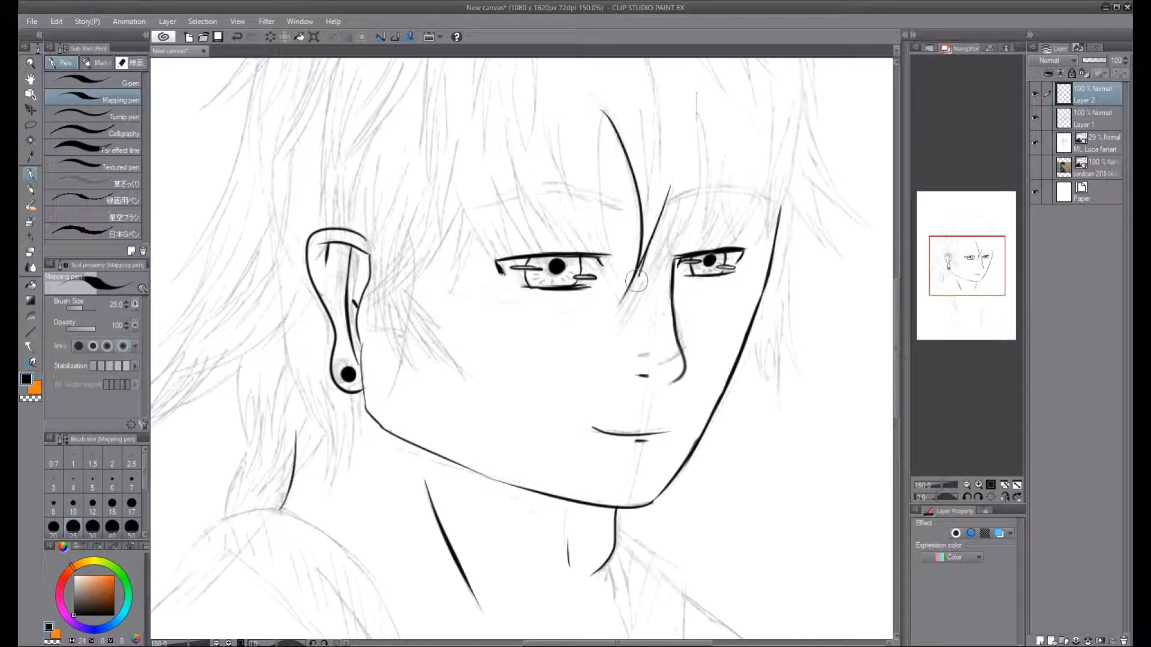
drag(662, 235, 608, 334)
drag(678, 197, 625, 337)
mouse_move(645, 97)
mouse_down()
mouse_move(635, 236)
mouse_move(694, 359)
mouse_up()
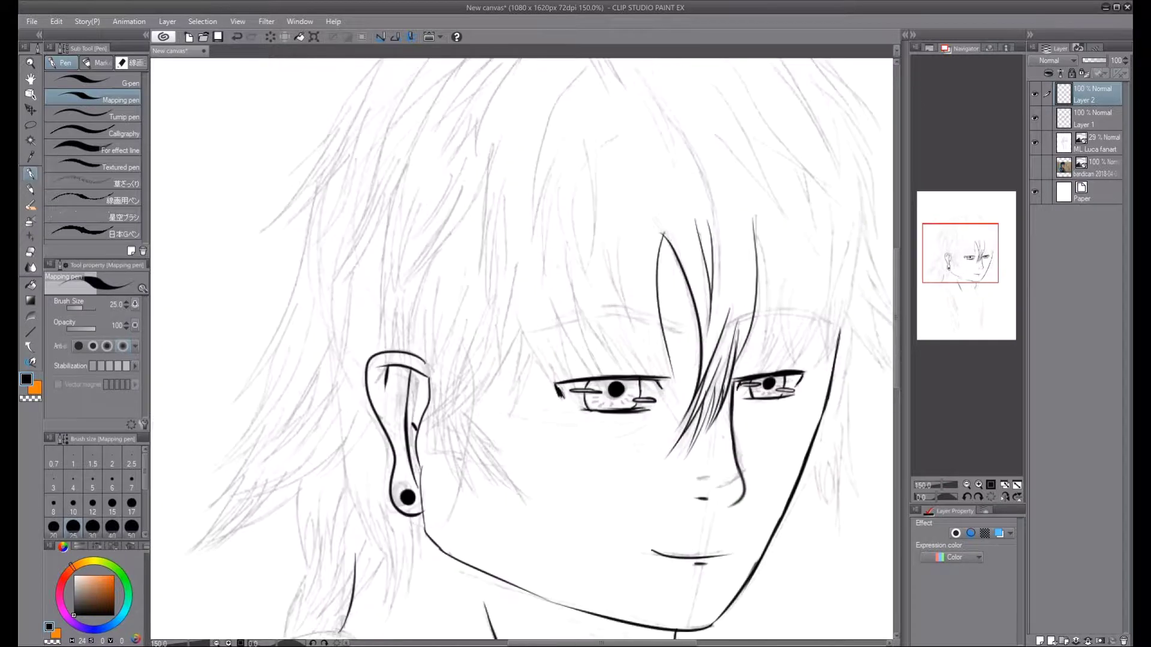
drag(663, 225, 683, 427)
drag(643, 353, 670, 405)
key(ctrl+z)
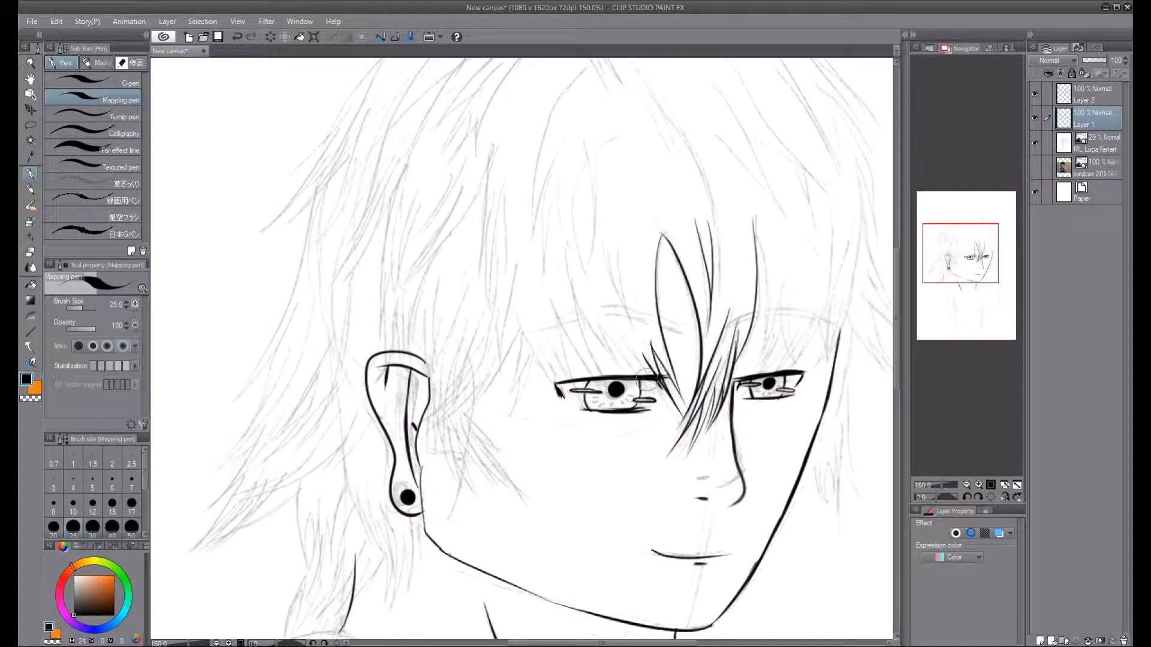
- Ink the near eyebrow on Layer 1 and the fringe strands crossing that brow and eye on Layer 2
mouse_move(675, 329)
mouse_down()
mouse_move(604, 303)
mouse_move(520, 326)
mouse_up()
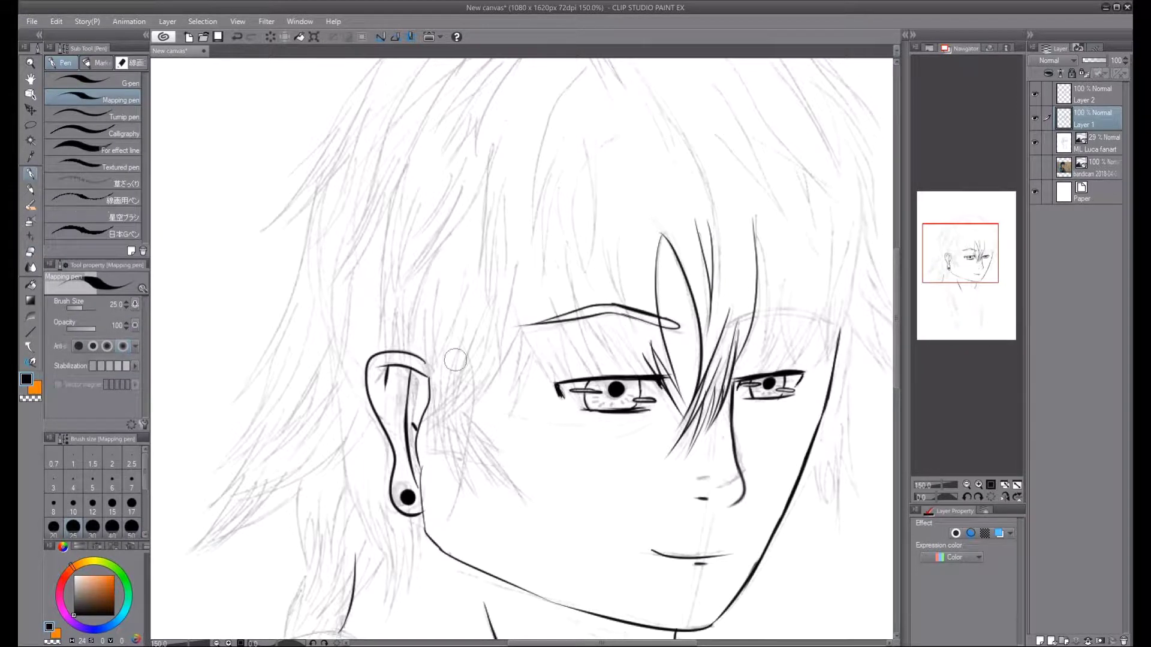
key(alt+])
drag(601, 238, 630, 318)
drag(580, 136, 592, 276)
drag(574, 180, 592, 290)
drag(564, 245, 628, 377)
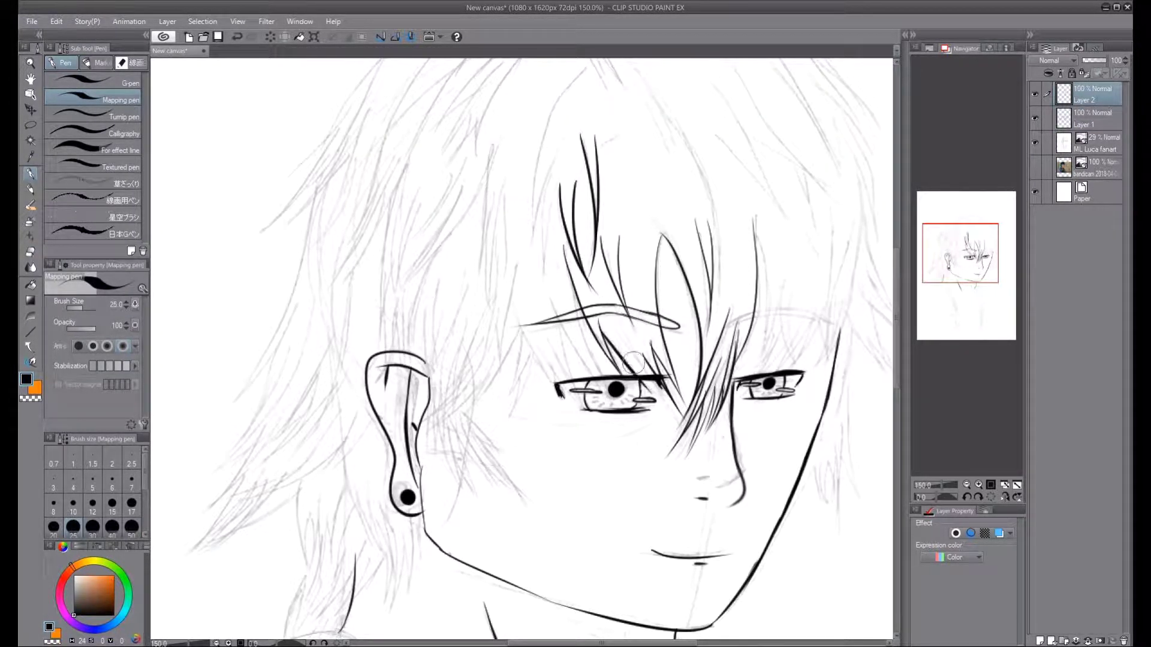
mouse_move(602, 278)
mouse_down()
mouse_move(555, 377)
mouse_move(621, 409)
mouse_up()
key(ctrl+z)
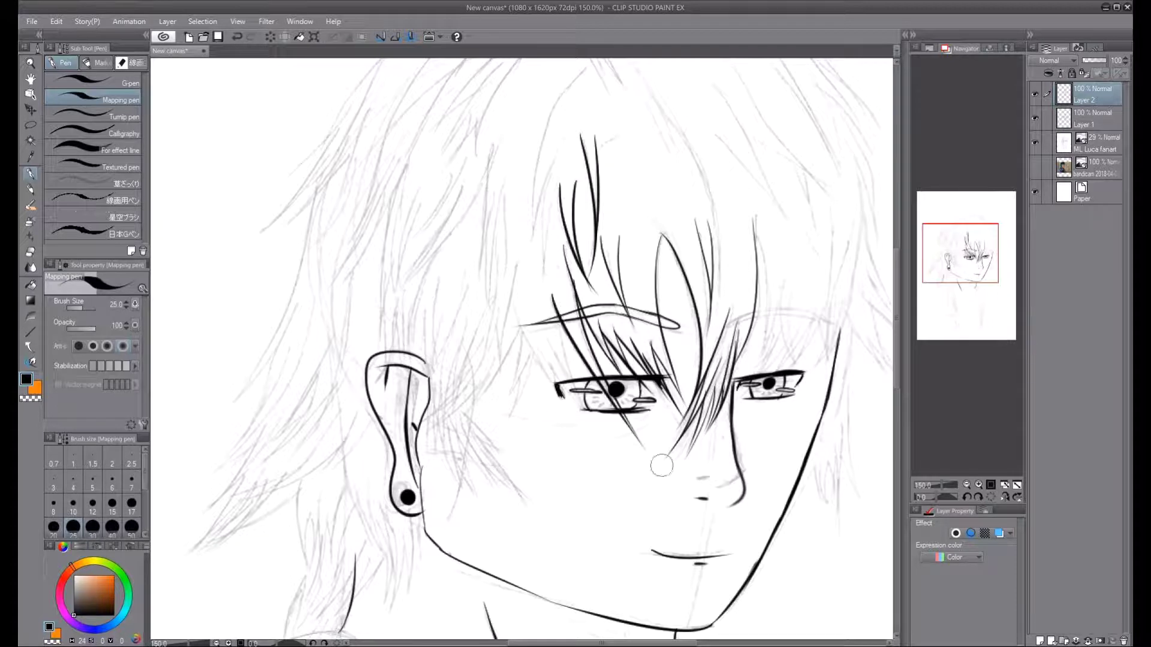
drag(550, 300, 579, 426)
drag(554, 360, 593, 449)
drag(516, 311, 554, 383)
- Ink the inner locks on the far side of the crown and the eyebrow above the far eye
drag(713, 133, 799, 237)
drag(798, 237, 699, 354)
drag(566, 142, 731, 312)
drag(648, 254, 719, 303)
key(ctrl+z)
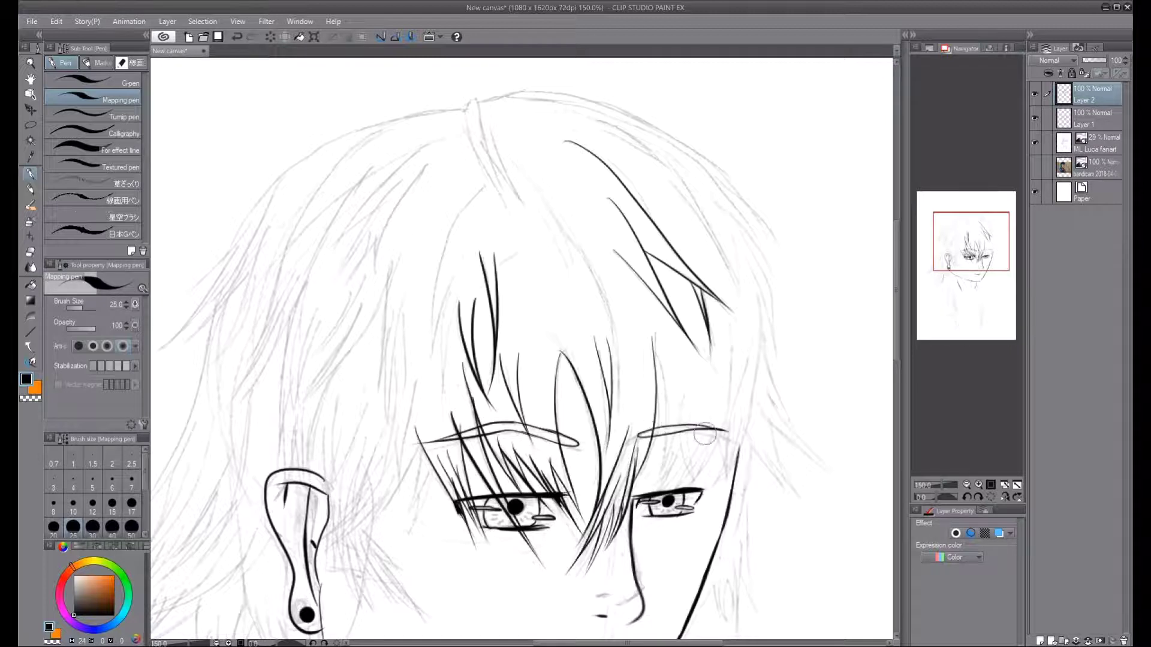
- Ink the outer hair contour from the top of the head down the far side of the face
drag(600, 121, 664, 160)
key(ctrl+z)
mouse_move(601, 122)
mouse_down()
mouse_move(676, 169)
mouse_move(736, 282)
mouse_up()
drag(503, 93, 782, 242)
drag(699, 190, 771, 275)
drag(738, 223, 777, 367)
- Ink the flared hair tips beside the far temple and the pointed locks beside the far cheek
mouse_move(758, 297)
mouse_down()
mouse_move(775, 376)
mouse_move(804, 434)
mouse_move(781, 416)
mouse_move(831, 472)
mouse_up()
drag(768, 391, 801, 504)
mouse_move(754, 329)
mouse_down()
mouse_move(725, 444)
mouse_move(733, 426)
mouse_up()
key(ctrl+z)
scroll(734, 426, down, 5)
drag(749, 221, 758, 388)
drag(741, 313, 735, 400)
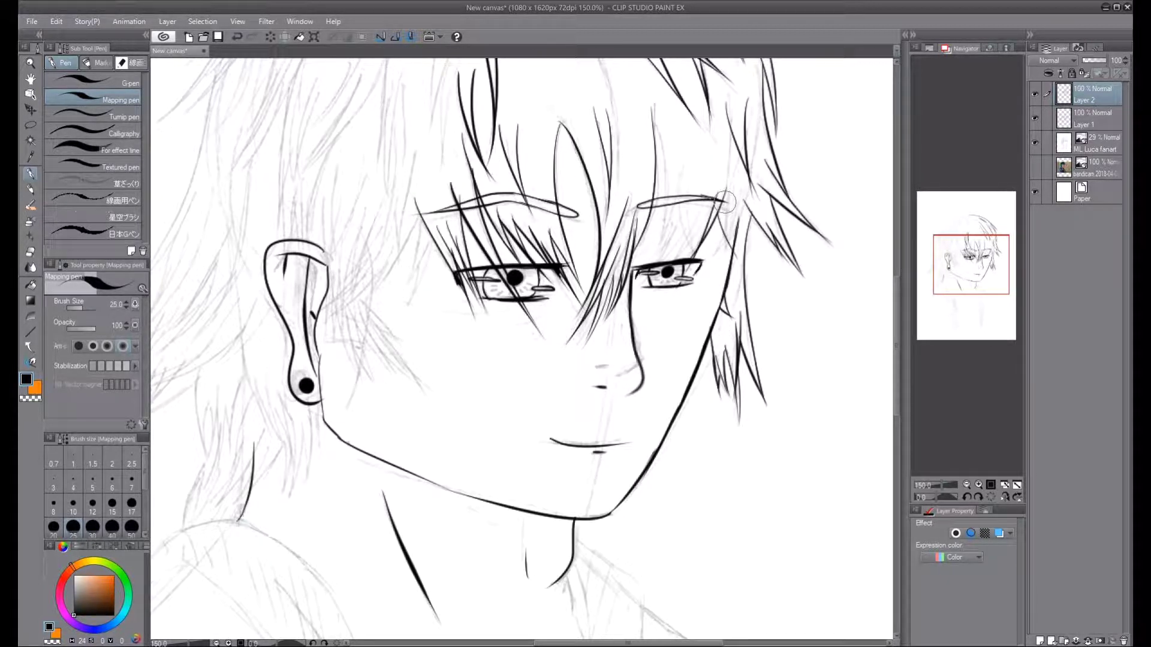
- Ink thin fringe strands over the far eye, its brow and the temple
drag(730, 230, 722, 244)
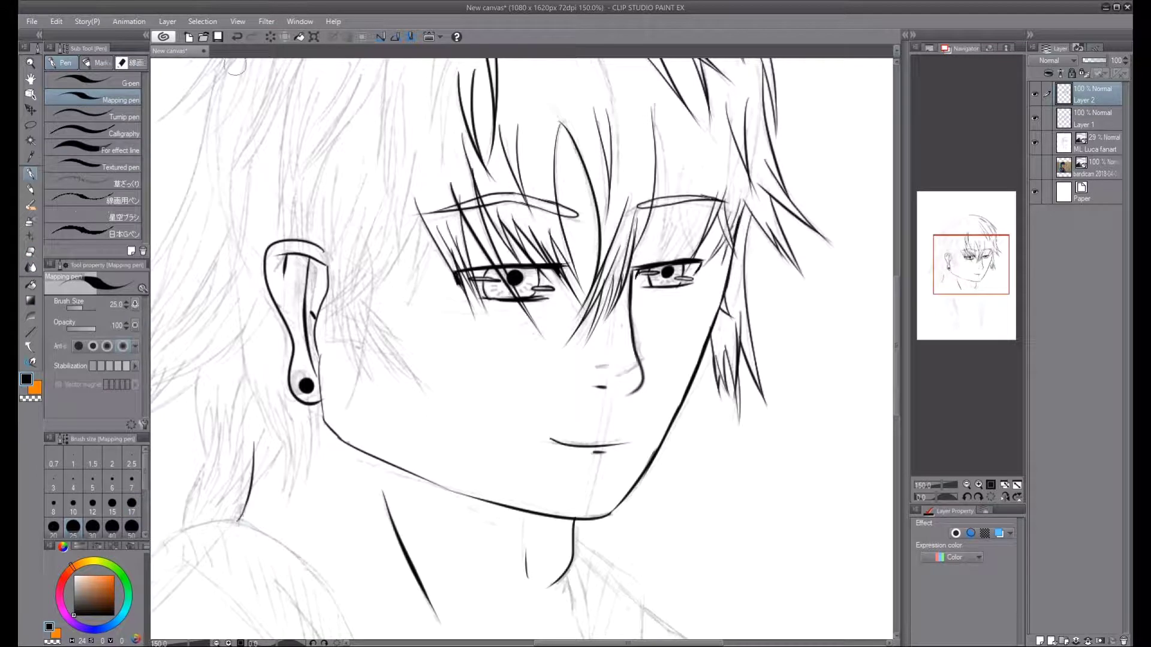
drag(694, 168, 680, 257)
key(e)
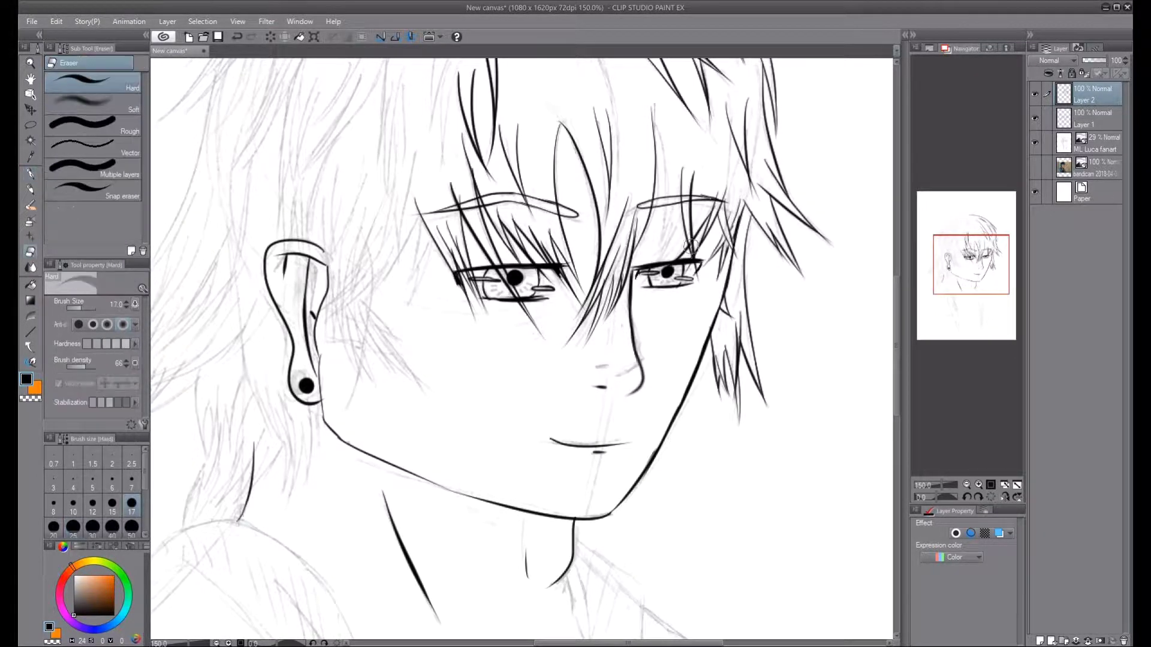
key(p)
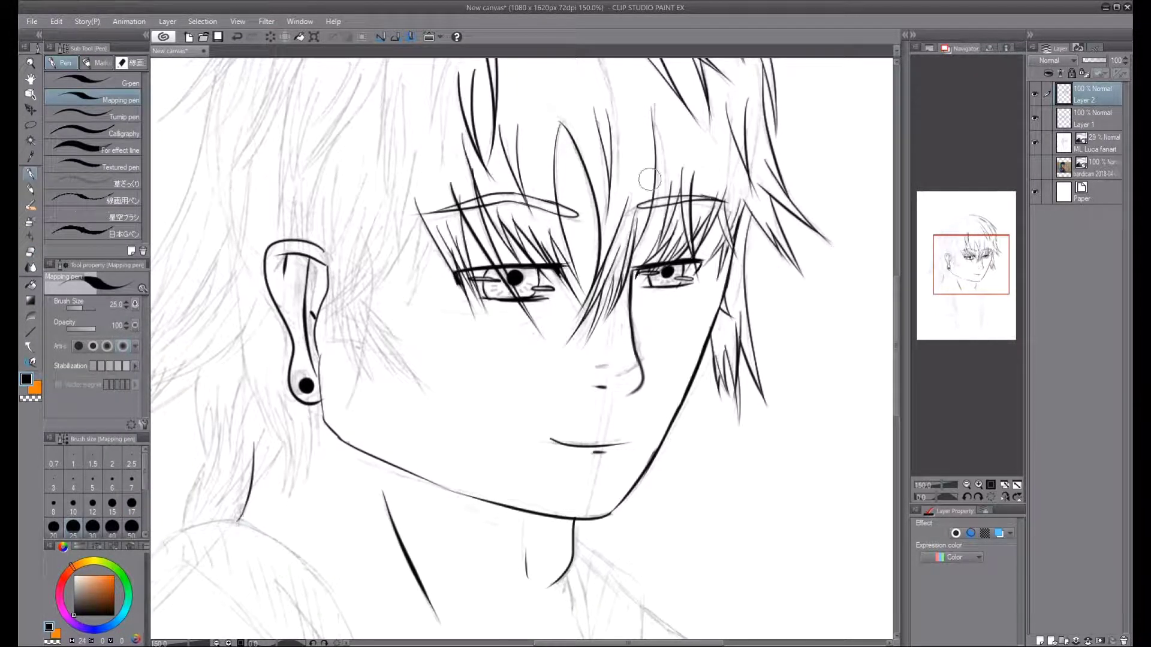
- Ink the parting at the crown and the pointed locks sweeping down the near side of the head
drag(642, 276, 730, 517)
drag(555, 116, 599, 227)
drag(512, 176, 462, 299)
drag(489, 193, 426, 283)
drag(473, 236, 398, 369)
drag(491, 266, 391, 412)
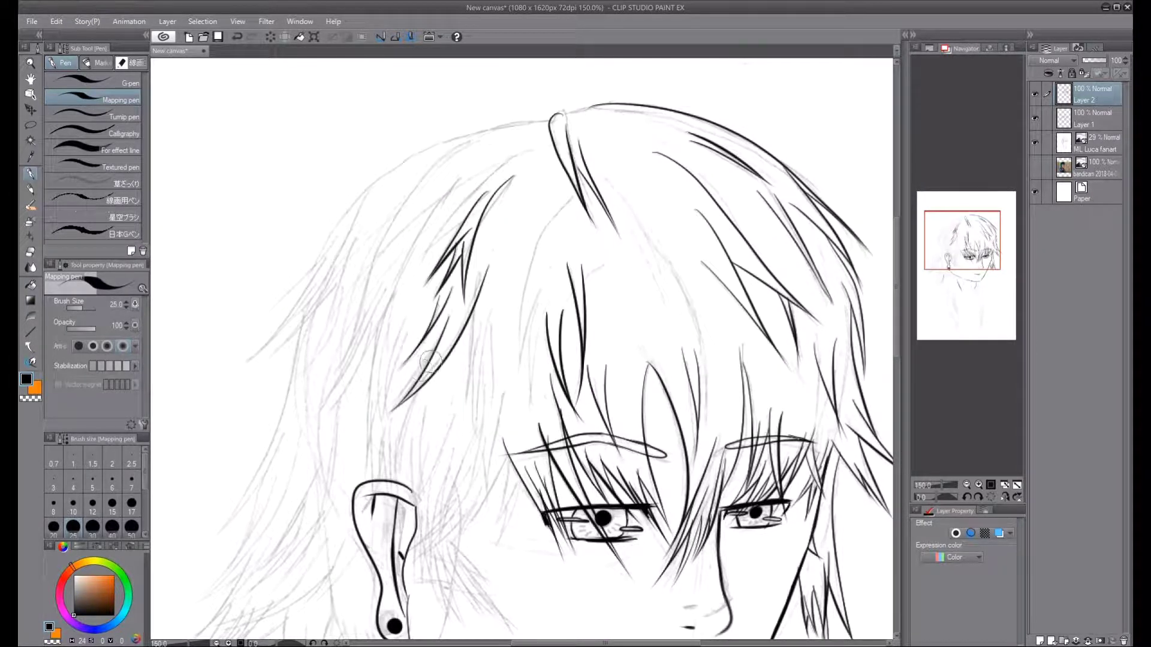
- Ink the long front locks curving from the parting down towards the eyebrows
drag(498, 305, 479, 459)
drag(575, 191, 540, 270)
drag(539, 270, 520, 376)
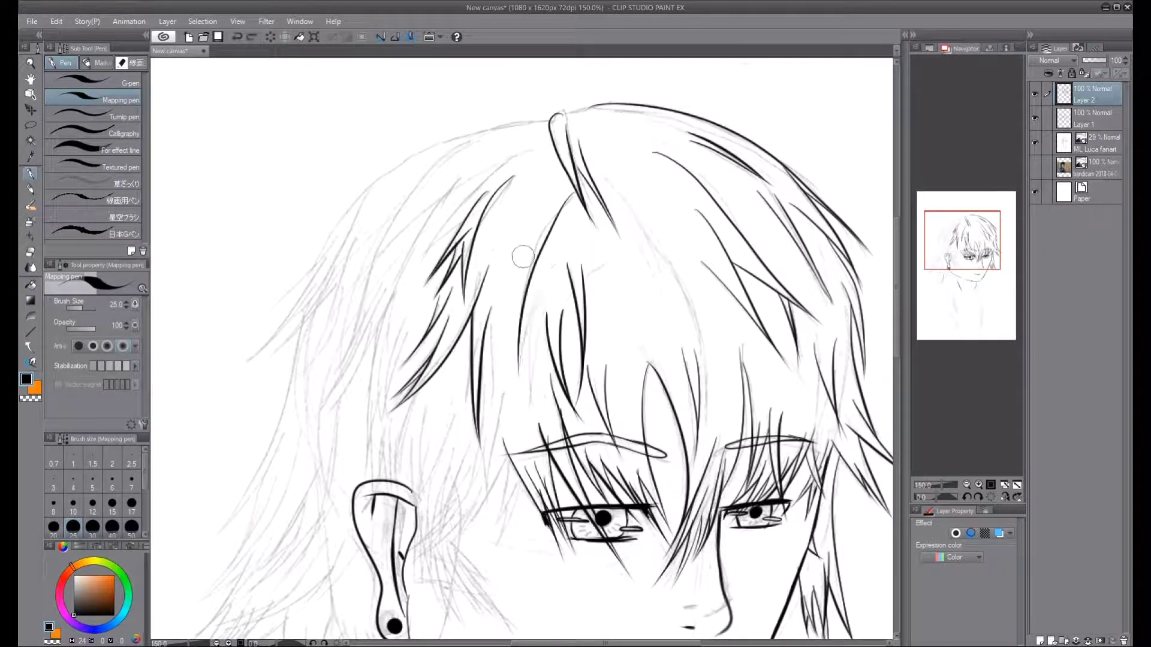
drag(547, 296, 513, 412)
drag(637, 241, 716, 356)
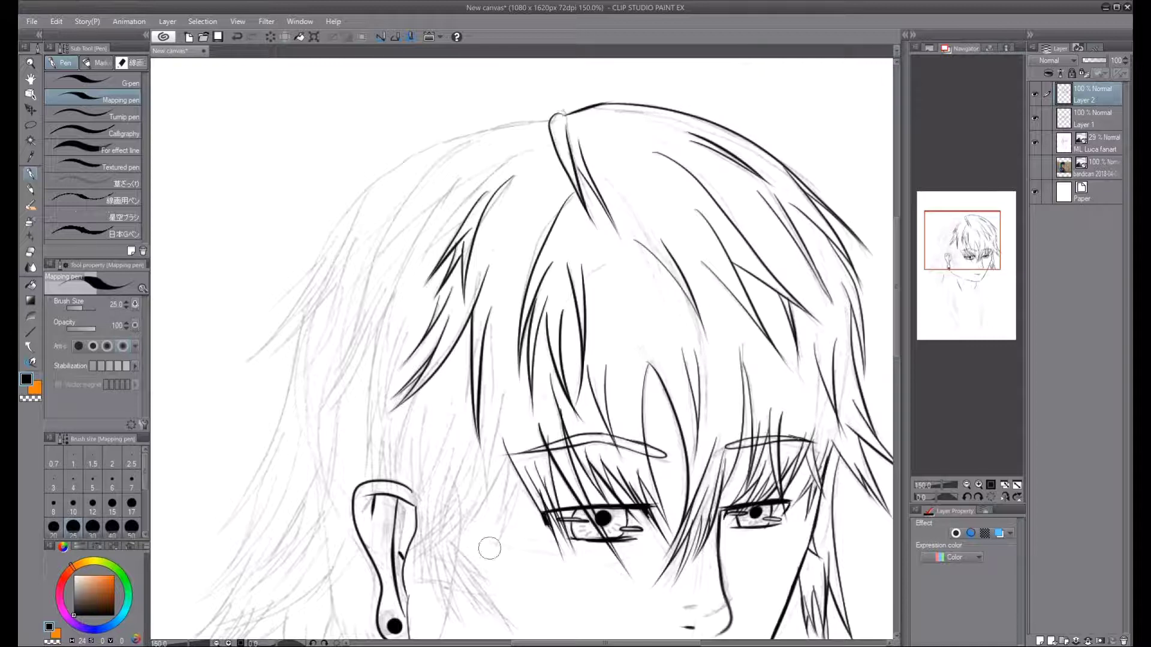
- Ink the clustered hair strands above and in front of the ear
drag(489, 574, 702, 424)
drag(689, 312, 626, 408)
drag(680, 342, 618, 412)
drag(677, 294, 623, 399)
drag(715, 245, 700, 300)
drag(665, 267, 626, 389)
mouse_move(648, 249)
mouse_down()
mouse_move(618, 366)
mouse_move(626, 347)
mouse_up()
drag(628, 290, 621, 353)
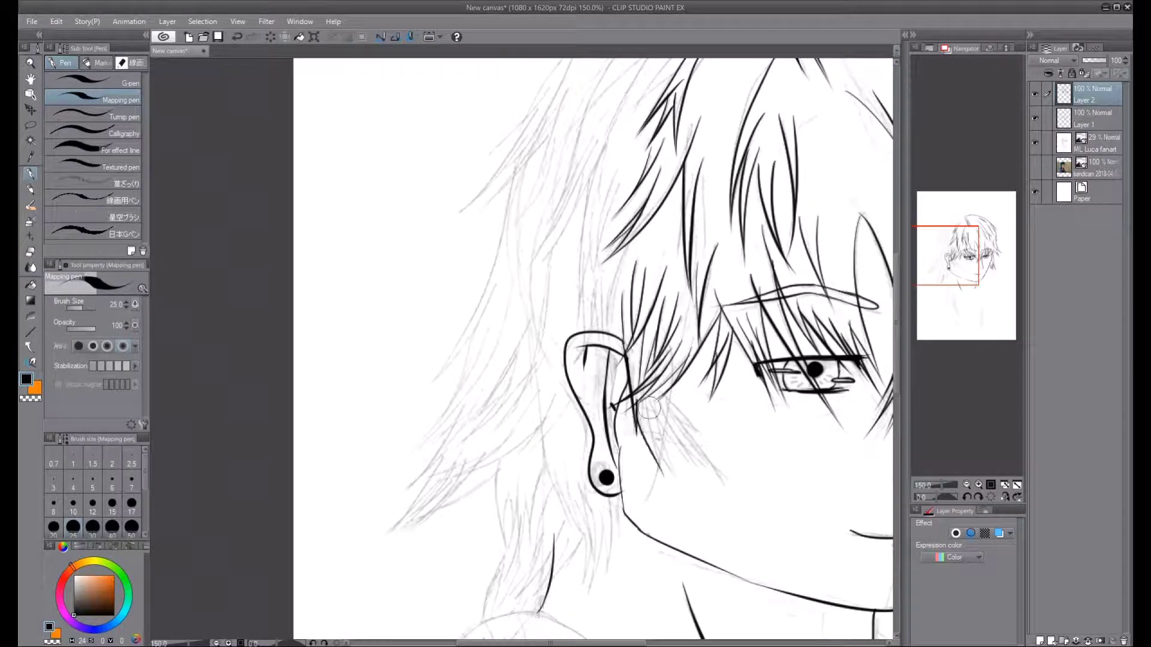
- Ink the short spiky sideburn strands over the cheek in front of the ear
drag(650, 405, 689, 480)
drag(671, 413, 695, 484)
key(ctrl+z)
drag(661, 403, 719, 484)
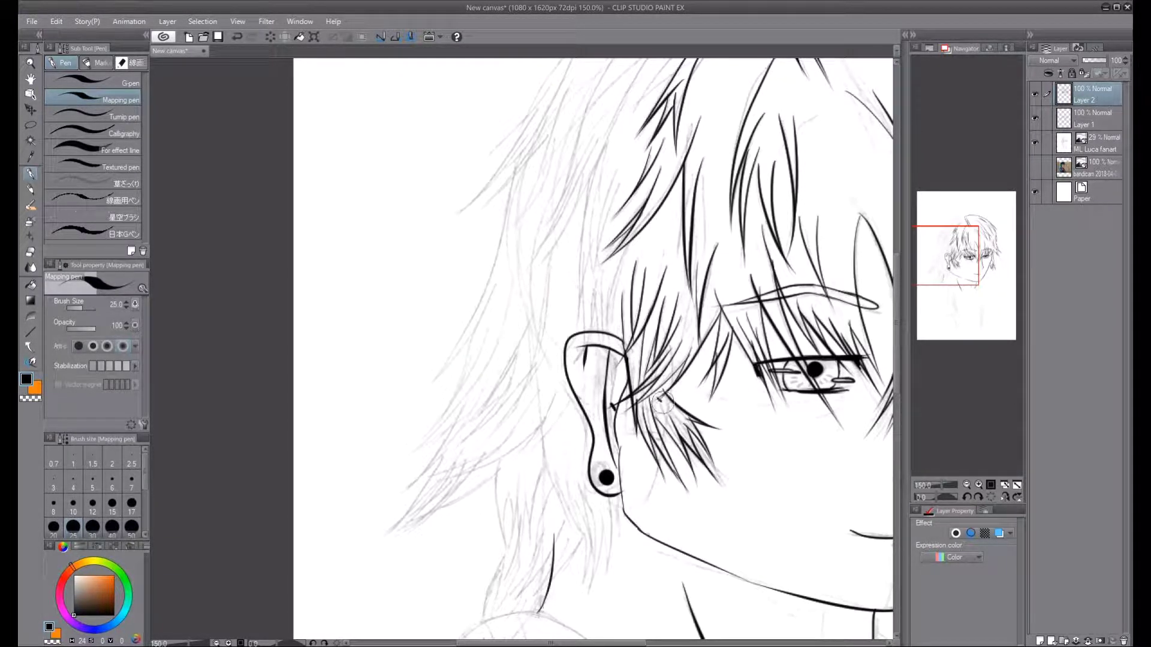
- Ink the long locks rising from the ear and the outer contour of the crown's near side
drag(608, 138, 575, 345)
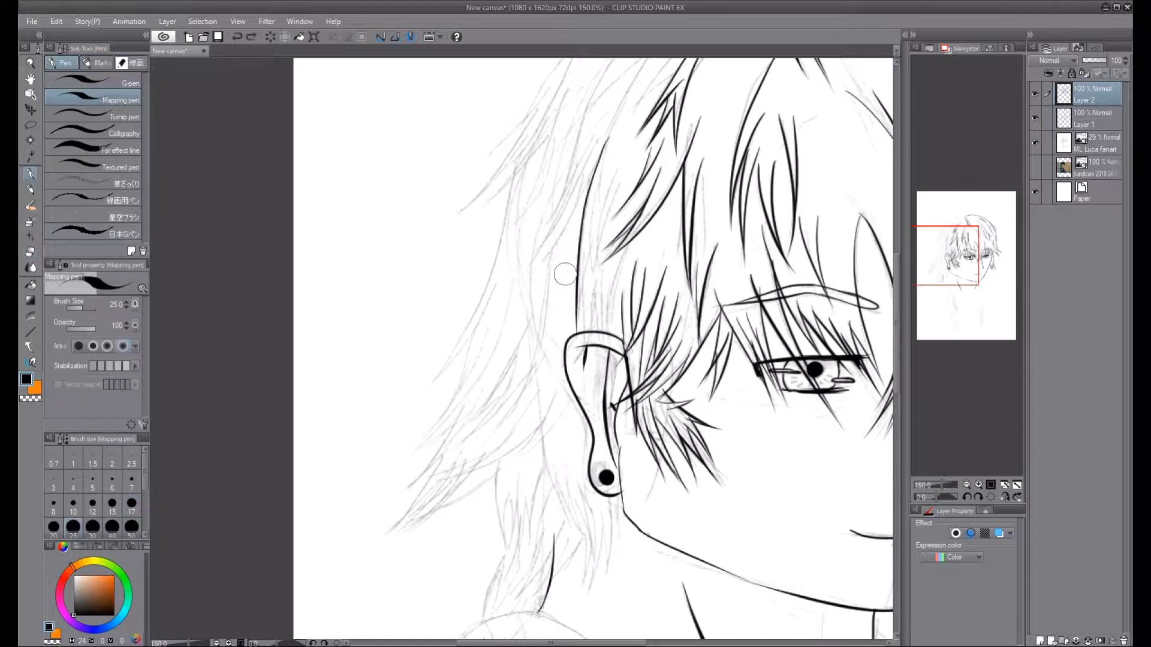
drag(624, 246, 589, 338)
scroll(659, 300, up, 4)
drag(752, 251, 652, 349)
drag(701, 236, 557, 471)
drag(785, 215, 676, 237)
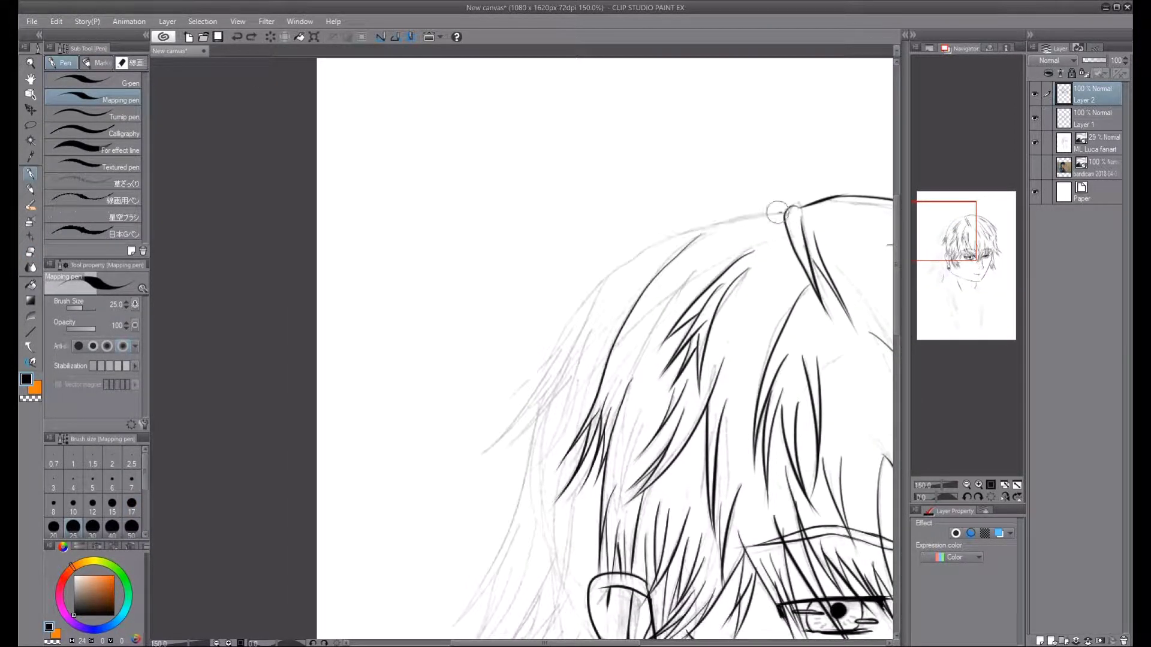
drag(777, 211, 503, 394)
mouse_move(562, 358)
mouse_down()
mouse_move(512, 440)
mouse_move(470, 614)
mouse_up()
- Ink the outer locks at the back of the head, flowing down towards the shoulder
scroll(519, 232, down, 5)
drag(465, 339, 360, 517)
drag(492, 248, 459, 312)
drag(488, 371, 447, 516)
drag(829, 347, 653, 100)
drag(366, 360, 328, 467)
drag(354, 381, 342, 411)
drag(292, 307, 335, 410)
- Fill in the back hair behind the ear with flowing pointed strands
scroll(829, 482, up, 3)
scroll(830, 483, left, 3)
drag(448, 389, 334, 483)
drag(375, 328, 357, 369)
drag(438, 314, 319, 446)
drag(407, 325, 289, 543)
drag(419, 450, 309, 534)
drag(433, 355, 350, 453)
drag(430, 227, 372, 359)
drag(423, 473, 397, 557)
- Ink the short hair strands over the nape below the ear
scroll(397, 557, down, 4)
scroll(397, 557, right, 1)
drag(382, 292, 345, 405)
drag(374, 361, 331, 432)
drag(421, 358, 362, 430)
- Erase the part of the nape line on Layer 1 that overlaps the hair strands
key(alt+bracketleft)
key(e)
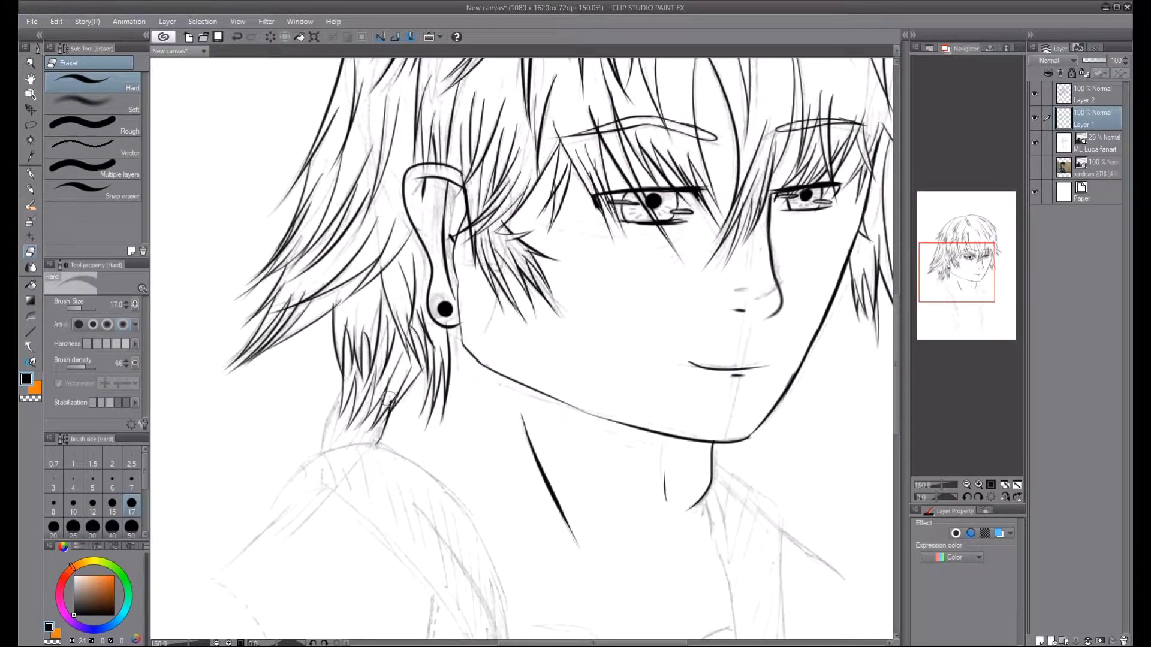
key(ctrl+minus)
key(ctrl+minus)
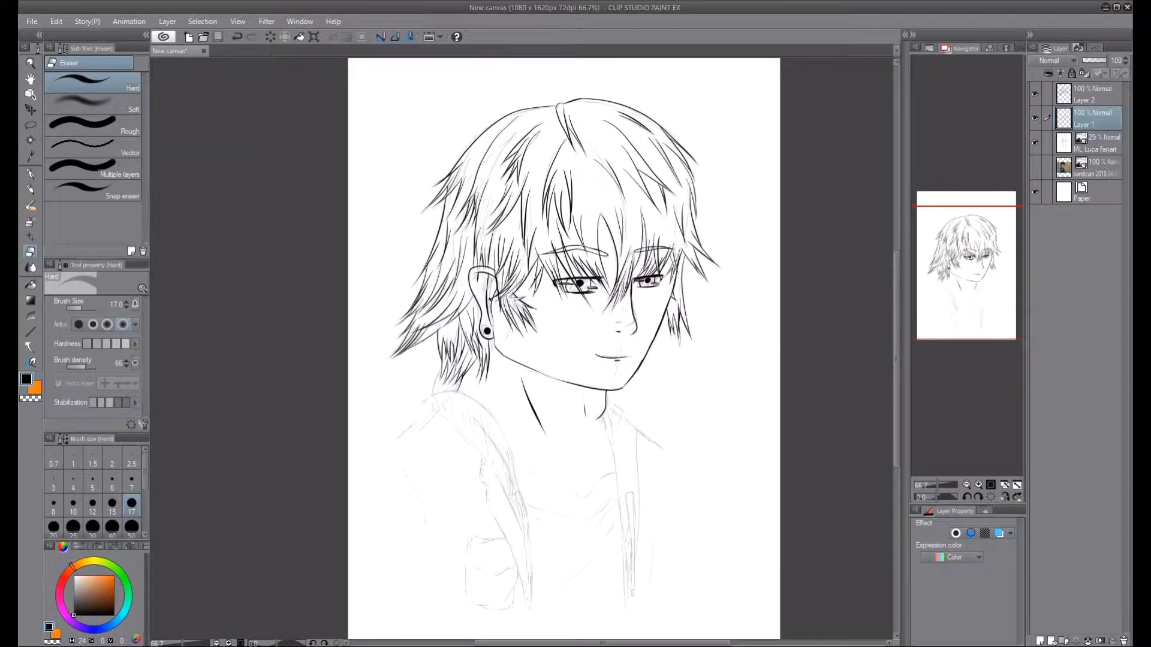
- Add a new raster layer above Layer 1 and ink the jacket's collar, front edges and shoulder lines
key(p)
click(167, 21)
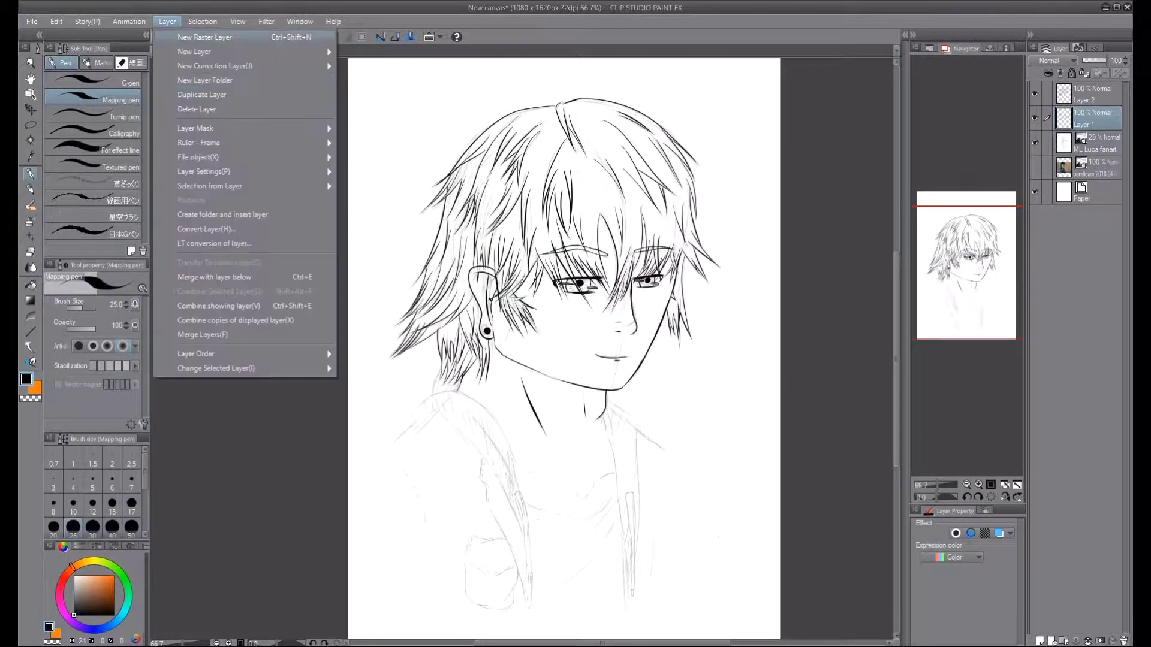
click(192, 32)
drag(605, 403, 637, 532)
key(ctrl+z)
drag(605, 403, 621, 605)
drag(637, 427, 671, 457)
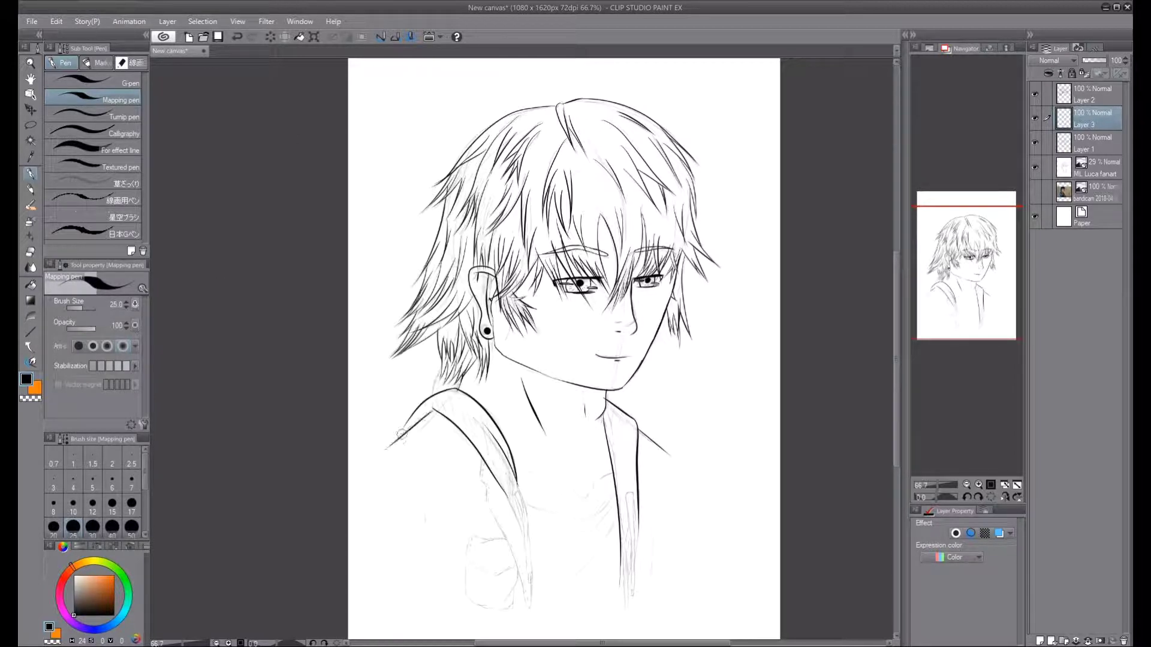
drag(516, 473, 530, 546)
- Ink the collarbone lines and the jacket's chest pocket with its flap
key(ctrl+alt+0)
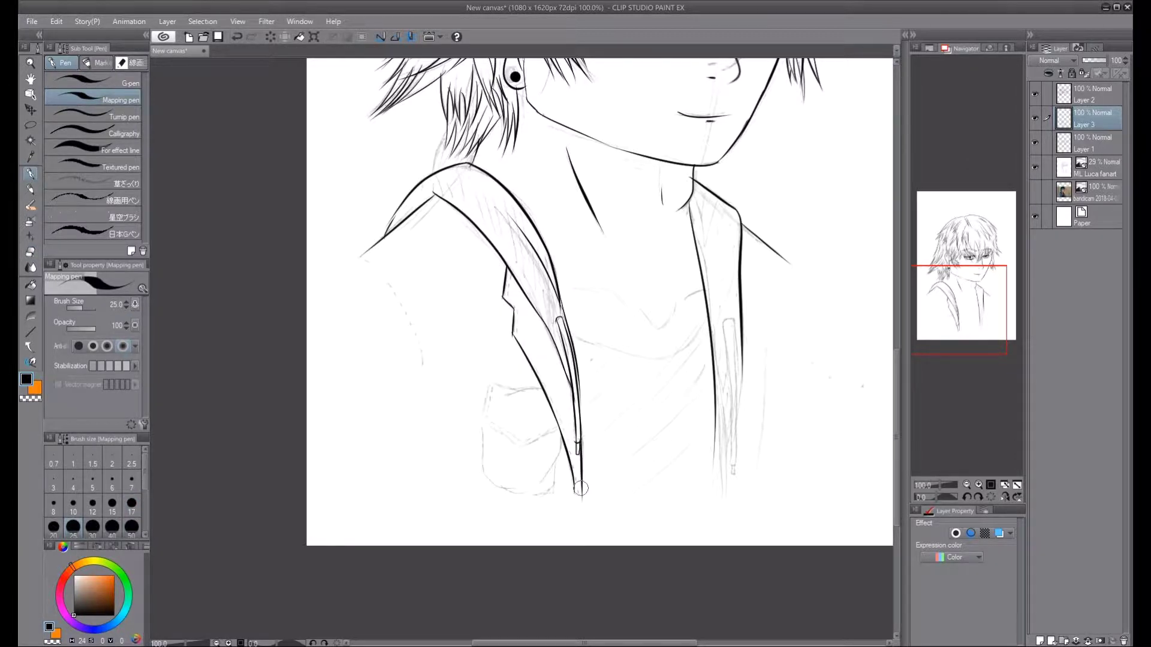
drag(682, 297, 702, 289)
mouse_move(491, 382)
mouse_down()
mouse_move(542, 388)
mouse_move(552, 433)
mouse_up()
drag(484, 422, 537, 489)
drag(559, 433, 542, 488)
key(e)
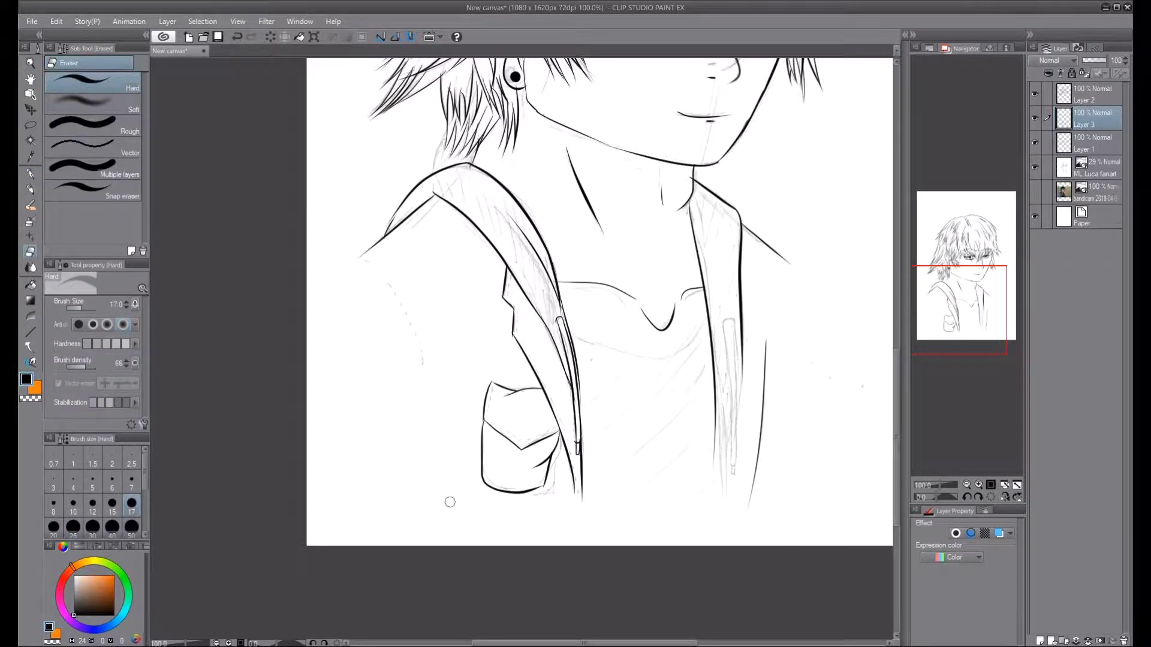
- Ink the near sleeve's outline and lower hem on Layer 3, and show the reference photo layer
key(p)
mouse_move(349, 271)
mouse_down()
mouse_move(331, 491)
mouse_move(454, 513)
mouse_up()
click(1035, 192)
scroll(599, 300, up, 5)
scroll(599, 300, down, 5)
key(e)
key(p)
scroll(370, 241, up, 5)
scroll(411, 488, down, 5)
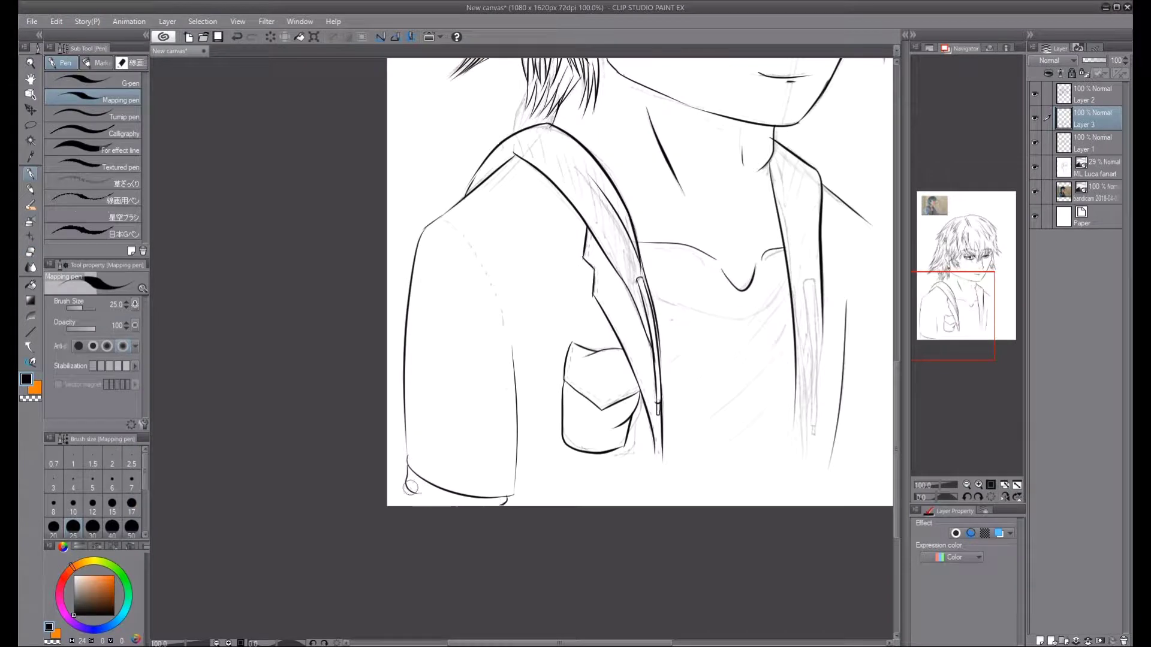
- Lasso the hem strokes at the lower end of the near sleeve, delete them and clear the selection
key(m)
drag(401, 474, 515, 510)
key(Delete)
key(ctrl+d)
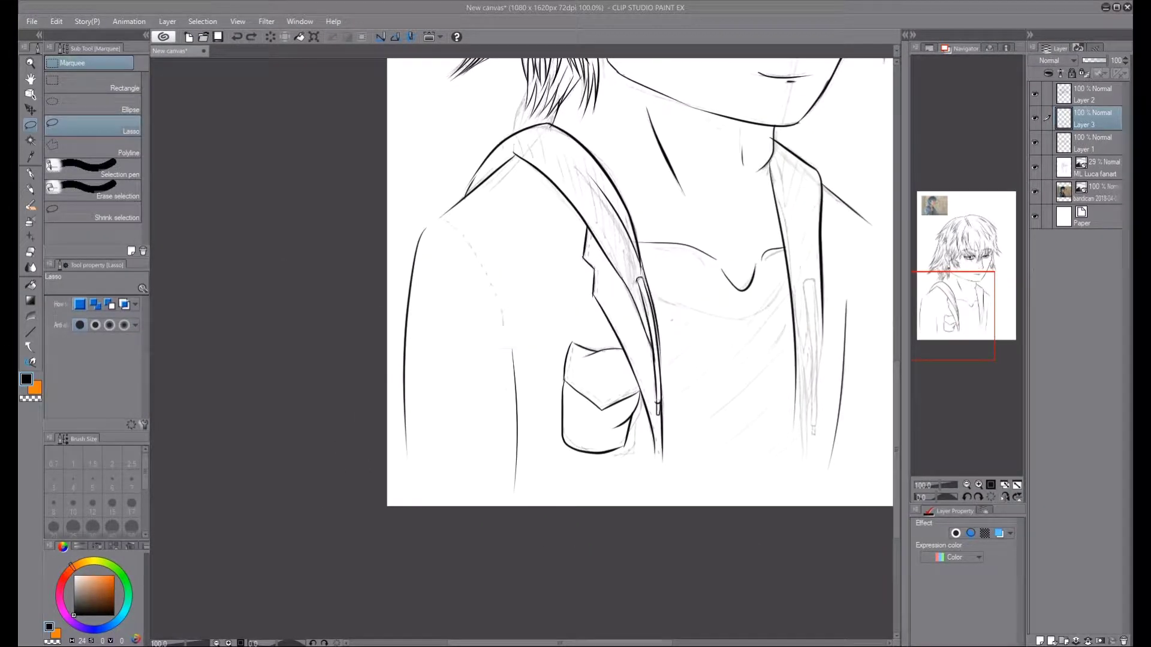
- Ink the shirt neckline and the jacket's far side, including its shoulder, sleeve and zipper
key(p)
scroll(595, 210, right, 5)
key(ctrl+minus)
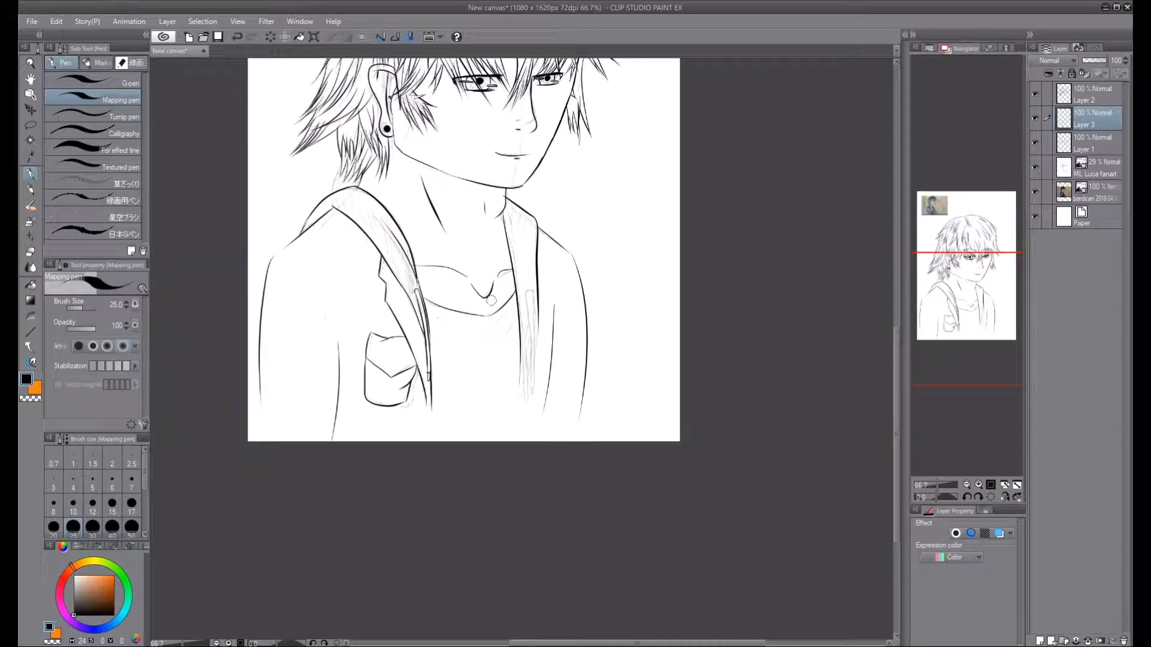
key(ctrl+plus)
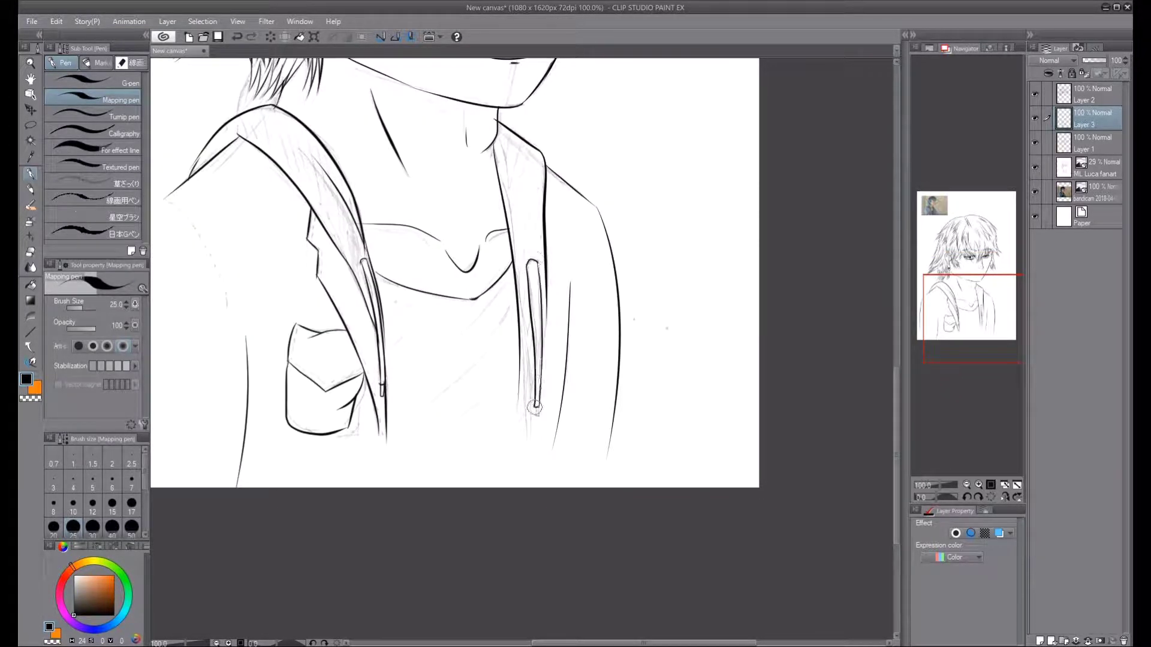
drag(463, 602, 527, 646)
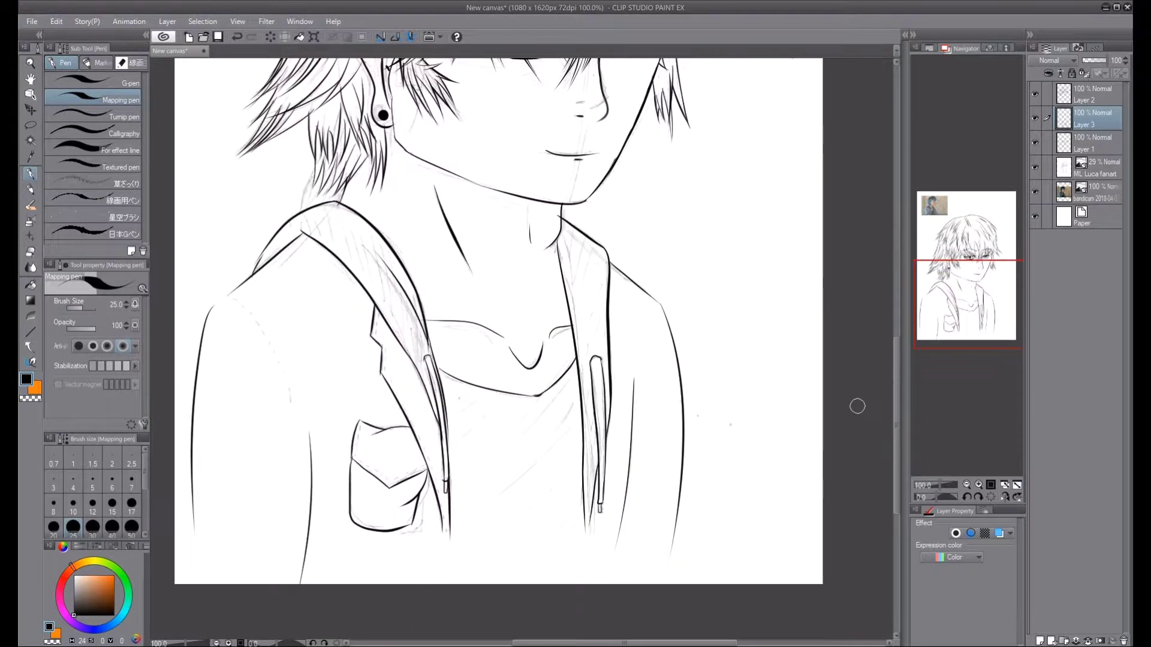
- Isolate Layer 2 and touch up the strands at the tips of the back hair
key(ctrl+minus)
drag(314, 423, 378, 447)
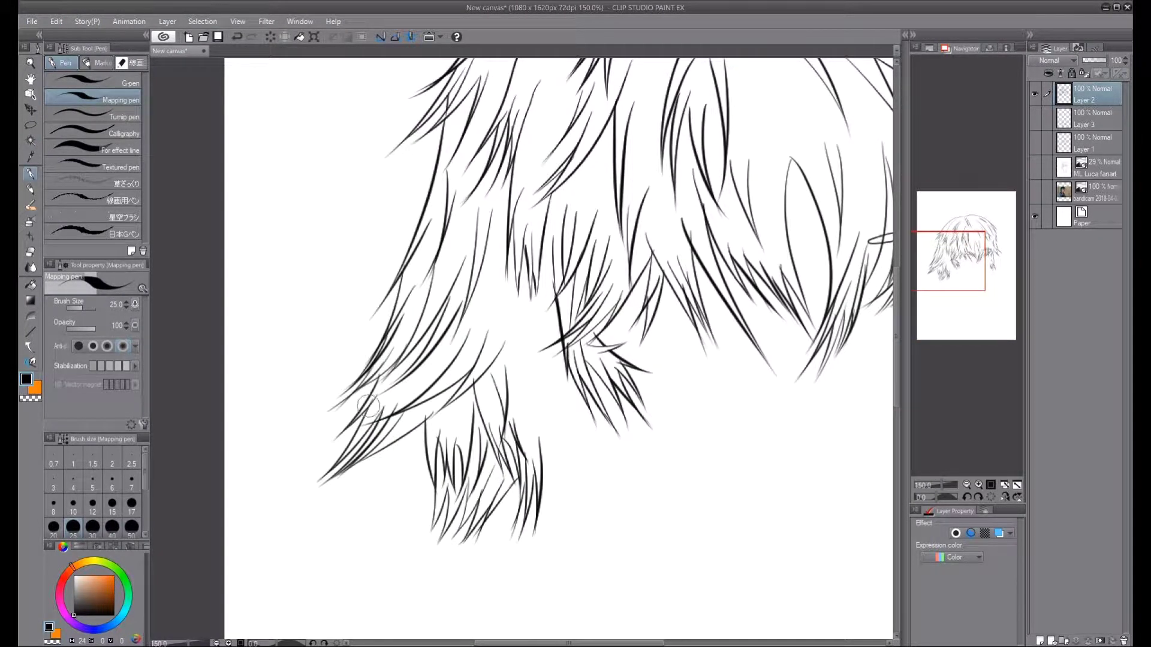
drag(832, 303, 336, 433)
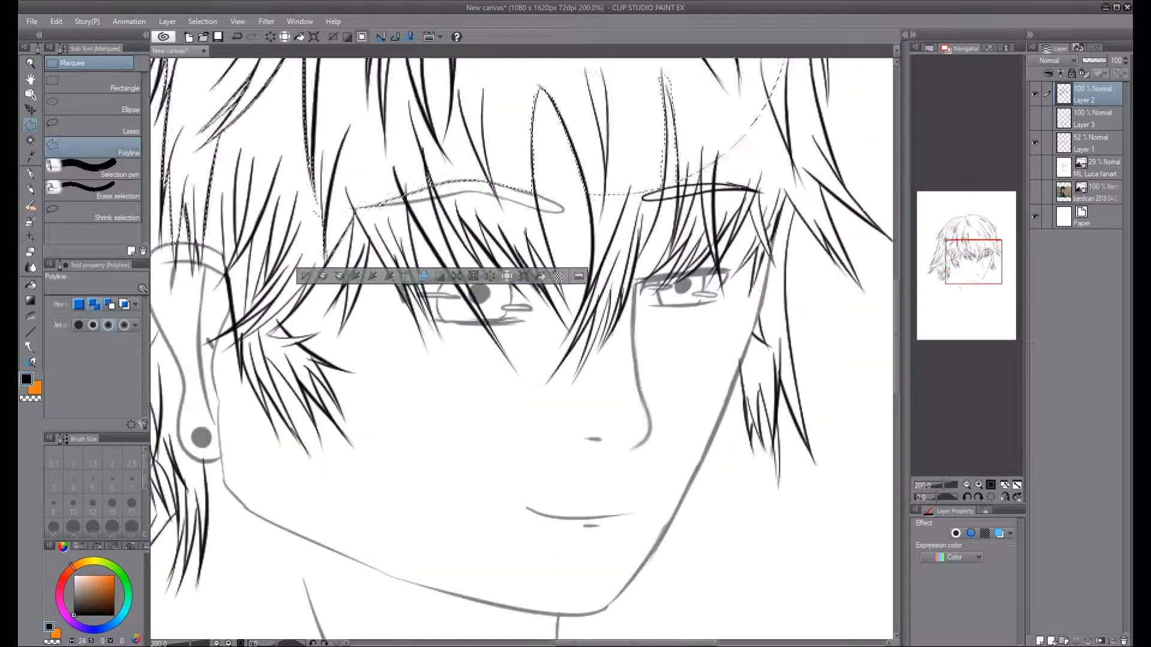
- Add the fringe locks over both eyes to the hair selection using the Polyline selection tool
click(339, 174)
click(427, 169)
double_click(444, 188)
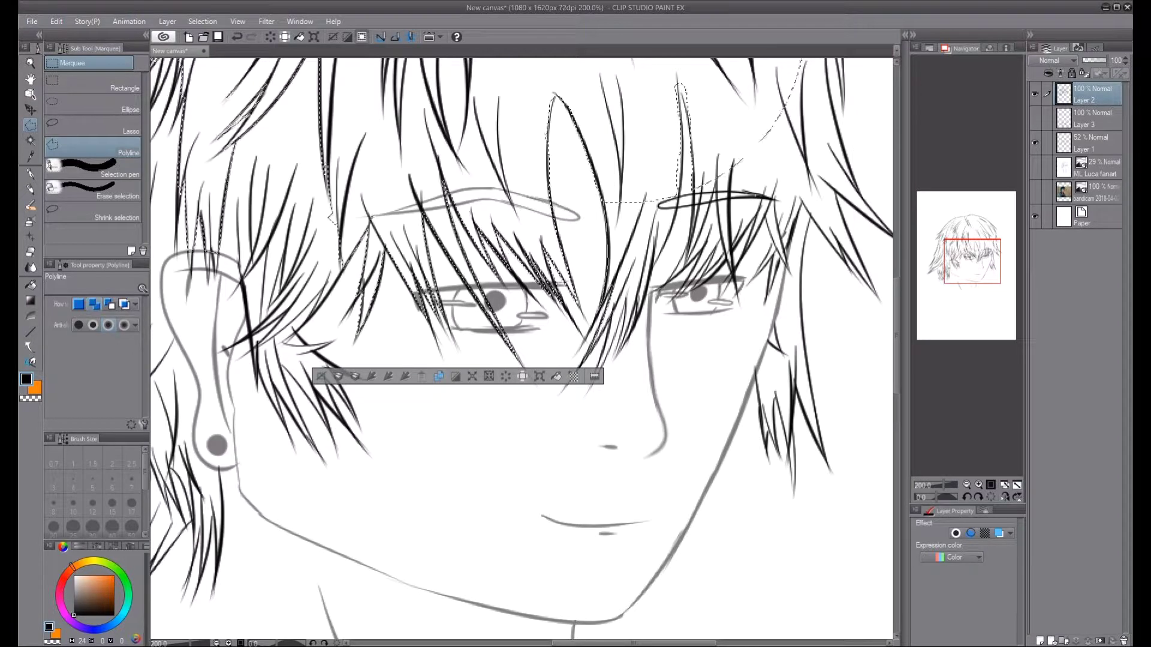
click(593, 376)
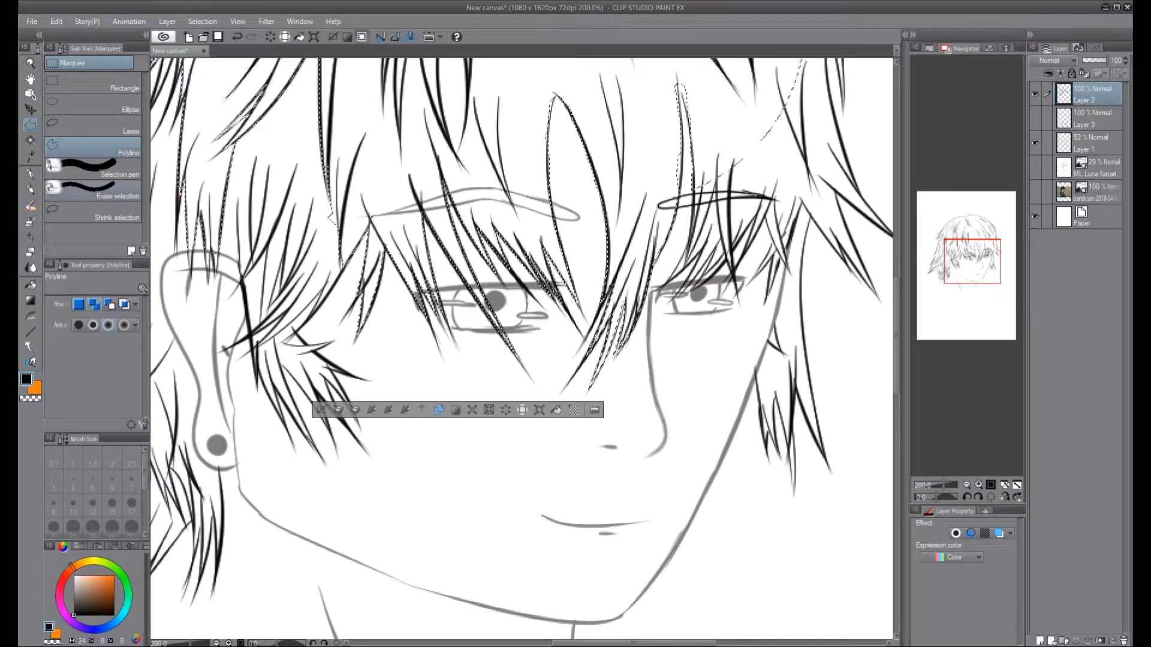
click(95, 147)
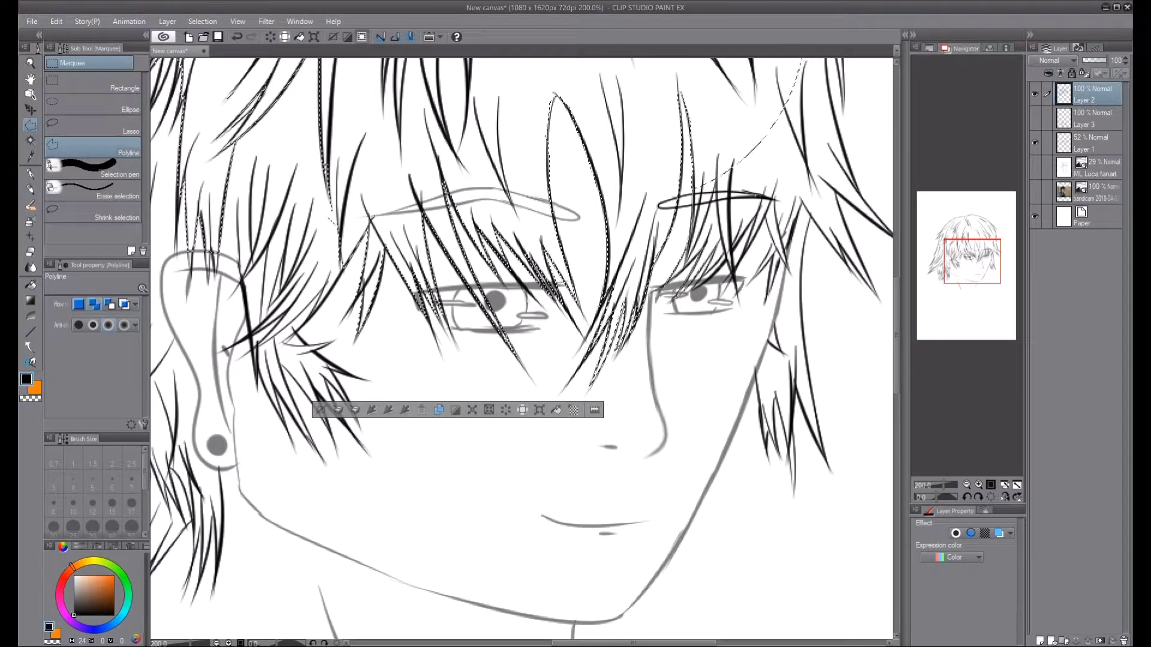
- Extend the hair selection along the far side locks, the outer hair edge and the crown
scroll(522, 348, right, 3)
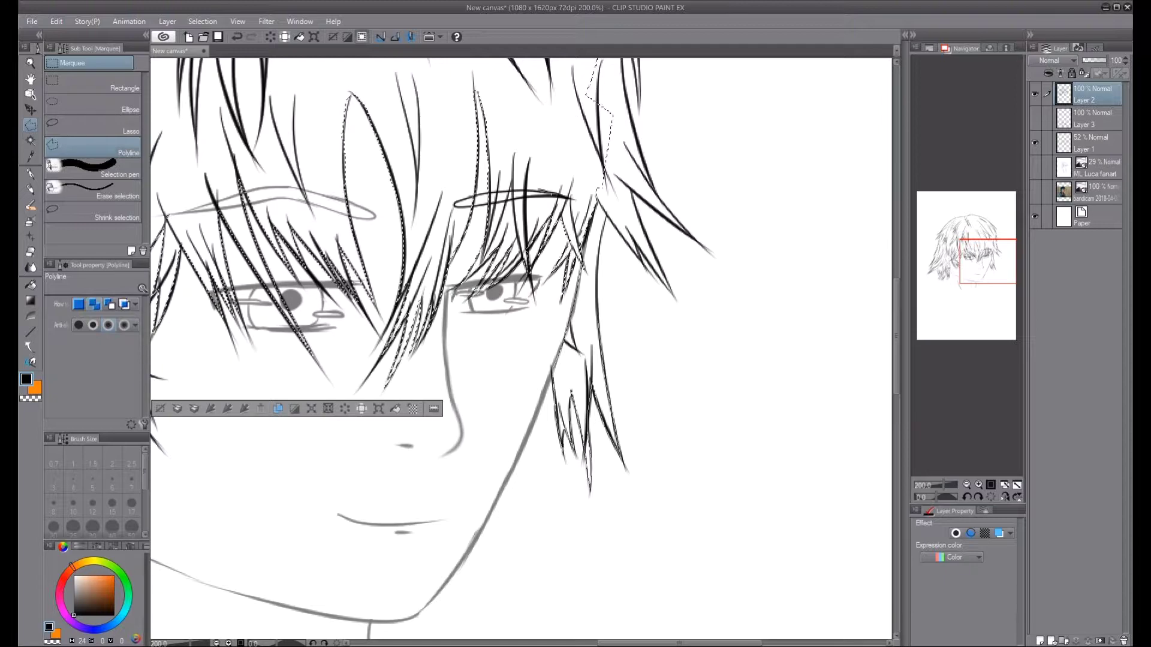
scroll(521, 347, up, 5)
scroll(521, 348, right, 2)
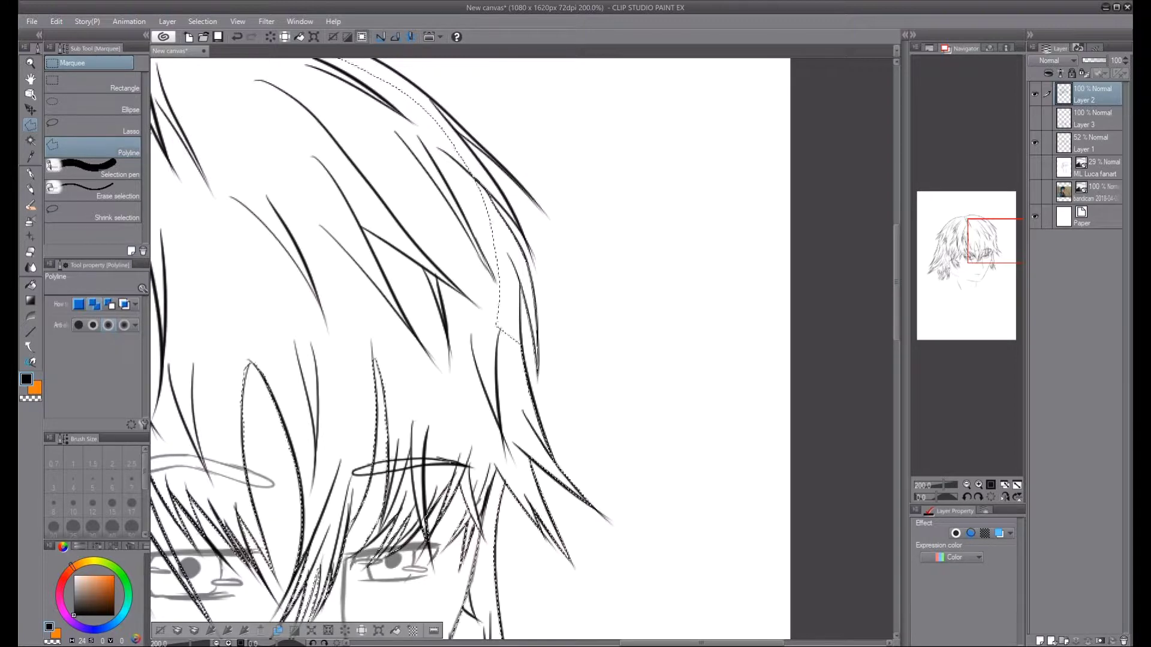
scroll(521, 348, up, 4)
scroll(521, 347, left, 2)
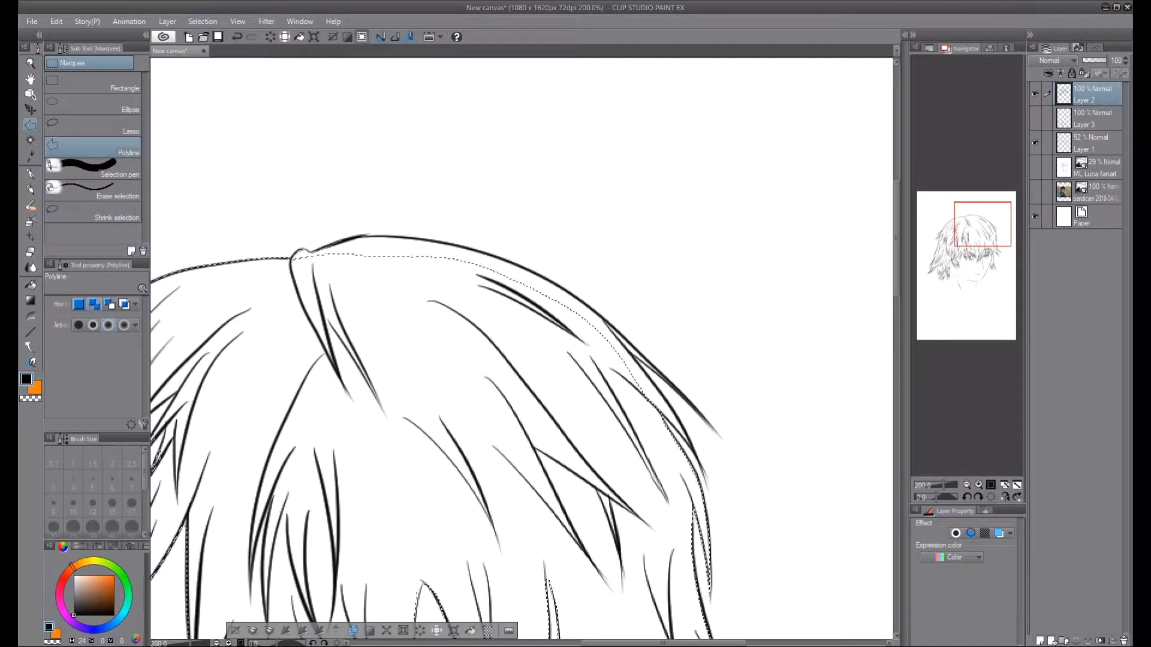
scroll(521, 347, left, 5)
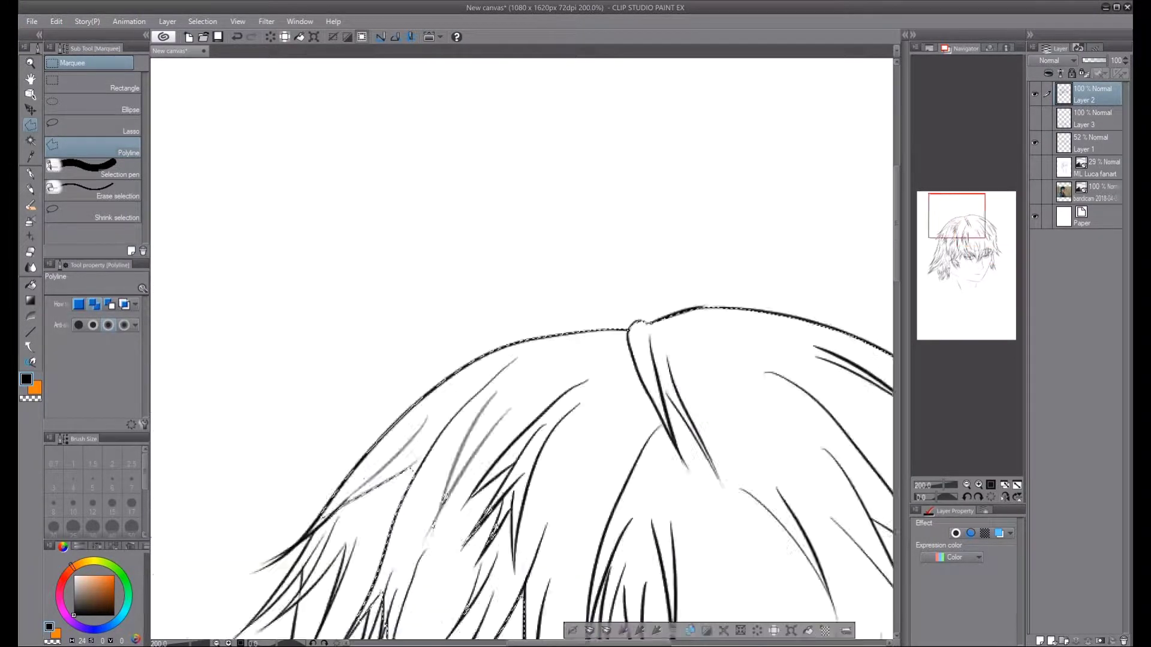
scroll(522, 348, down, 5)
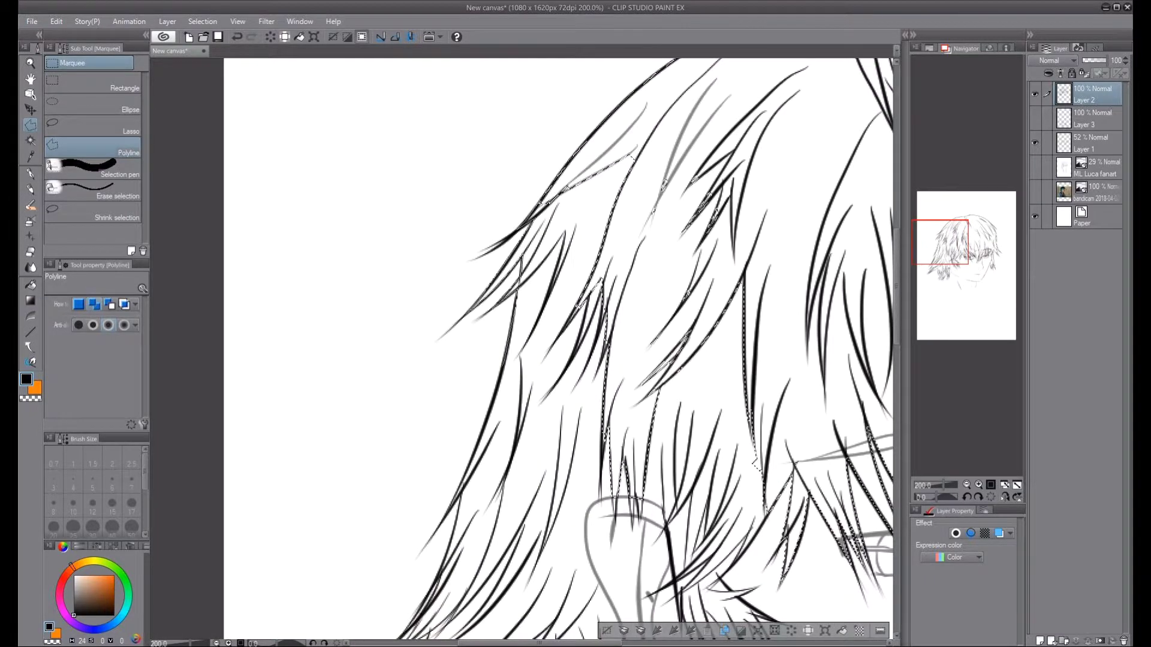
- Extend the polyline selection over the back hair, around the ear and down to the nape strands
click(545, 270)
click(600, 252)
click(608, 464)
click(474, 509)
scroll(531, 347, down, 6)
scroll(530, 348, right, 1)
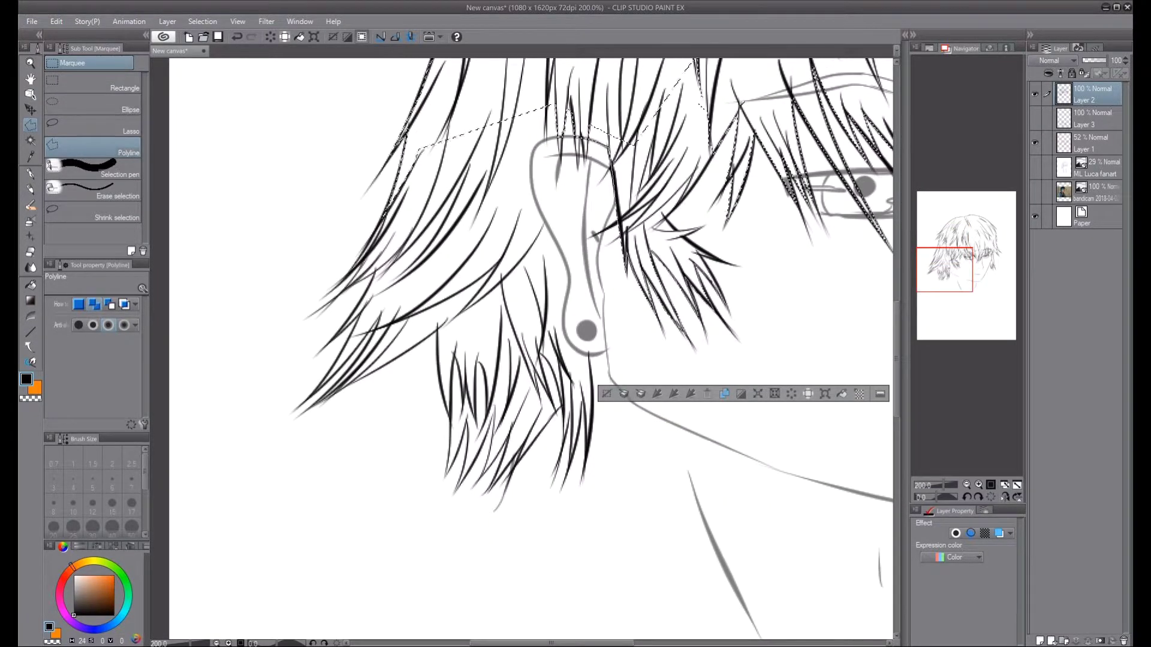
scroll(594, 348, up, 2)
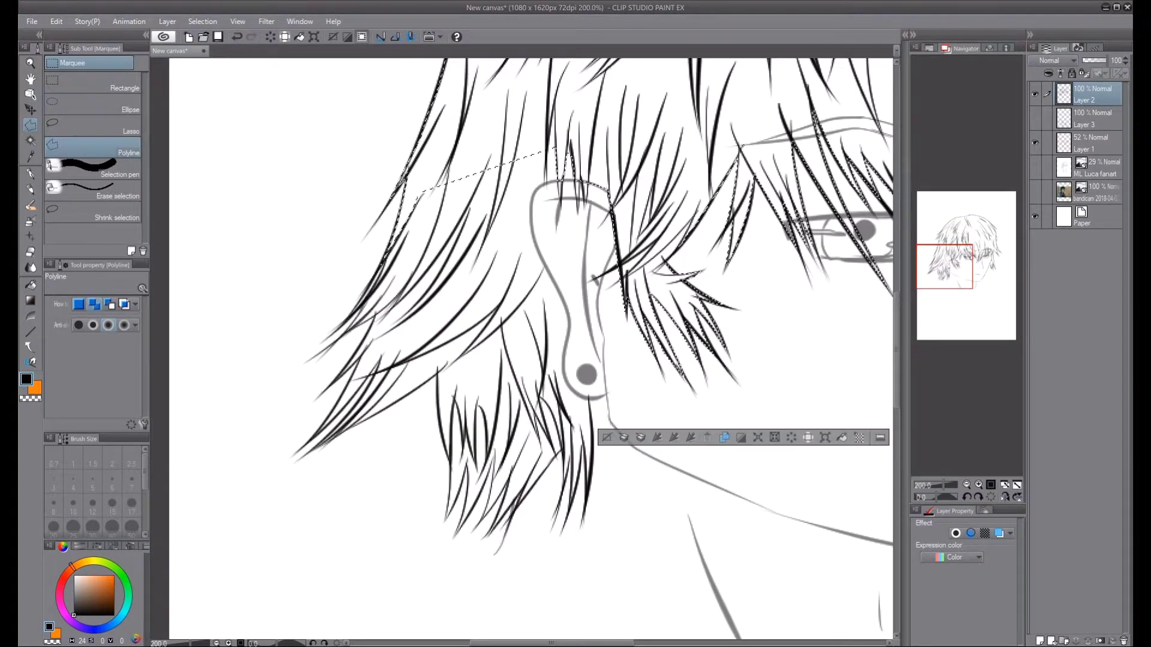
click(96, 189)
click(96, 147)
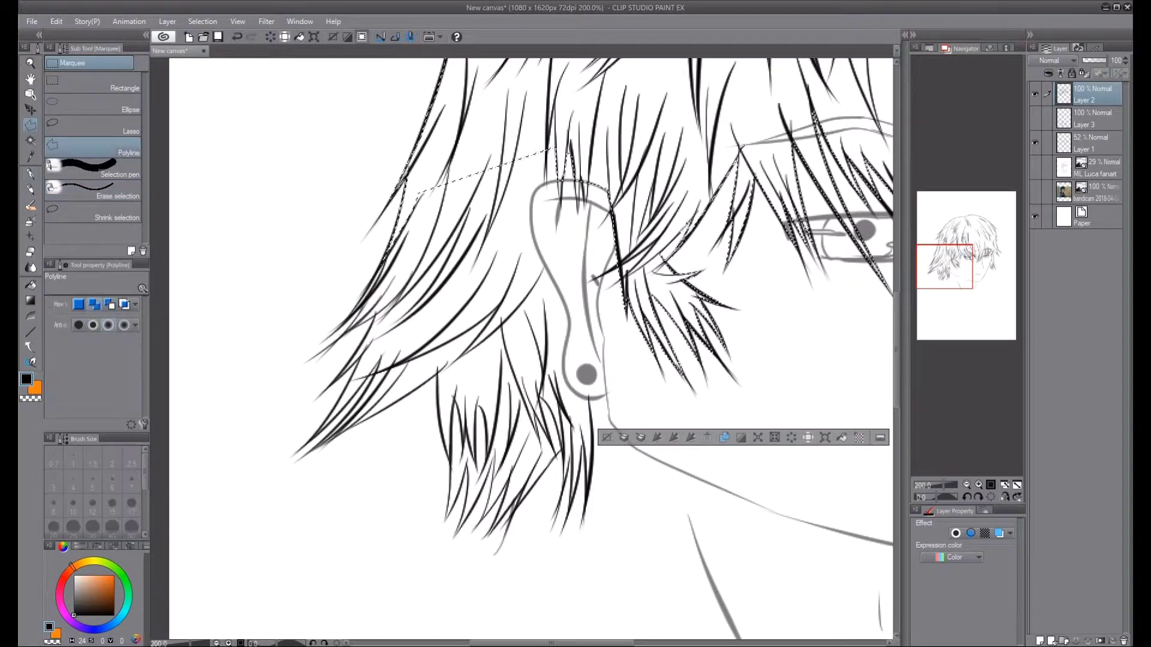
click(371, 340)
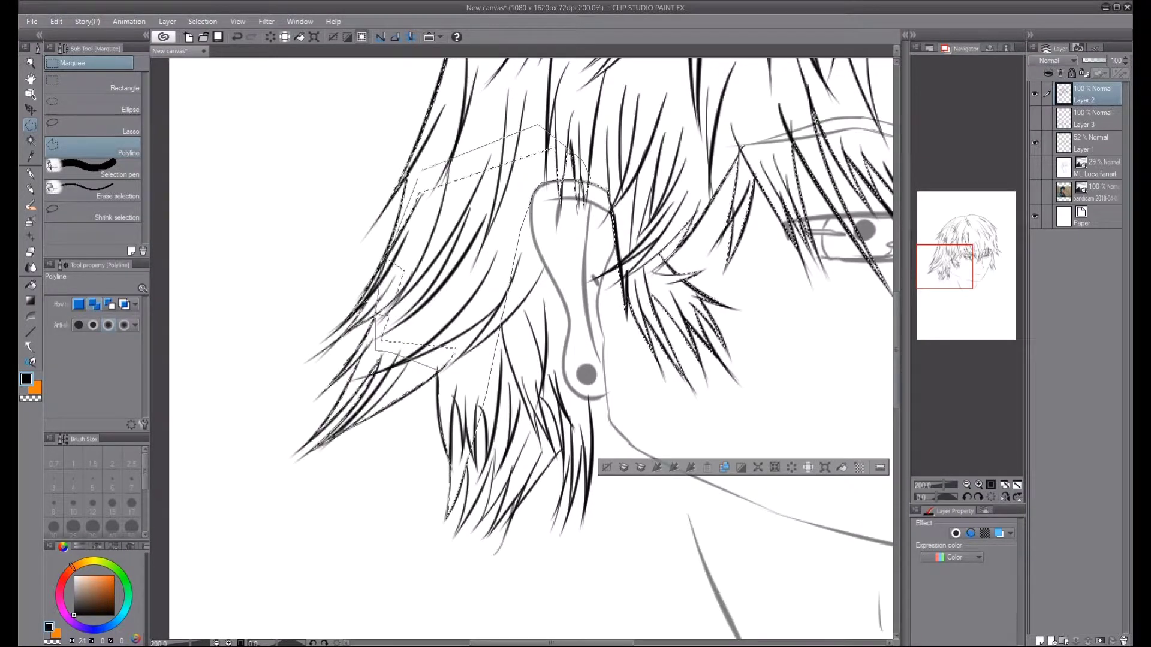
key(Return)
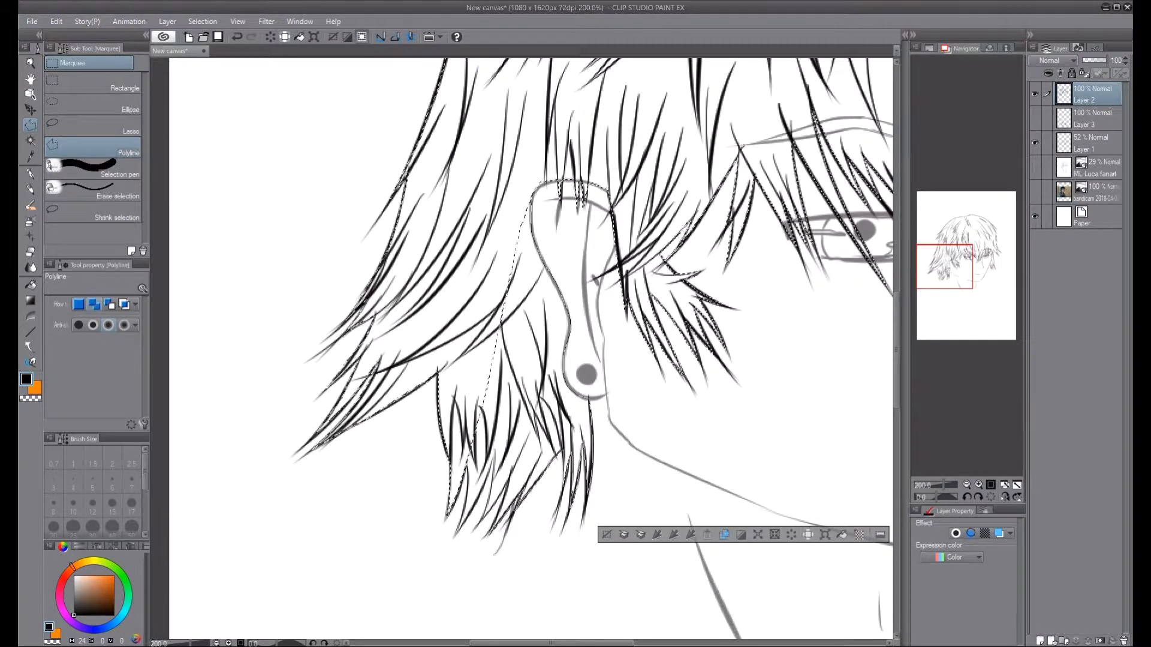
scroll(530, 348, down, 4)
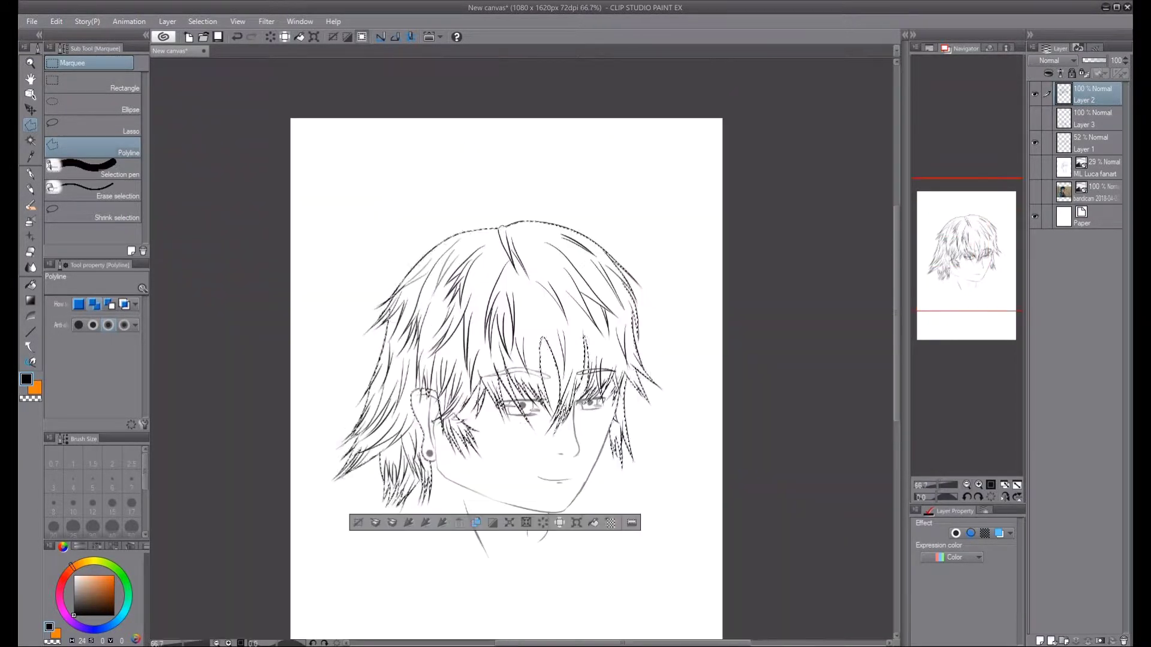
- Fill the hair selection with purple on a new raster layer placed below Layer 2, and clear the selection
click(1035, 143)
click(167, 21)
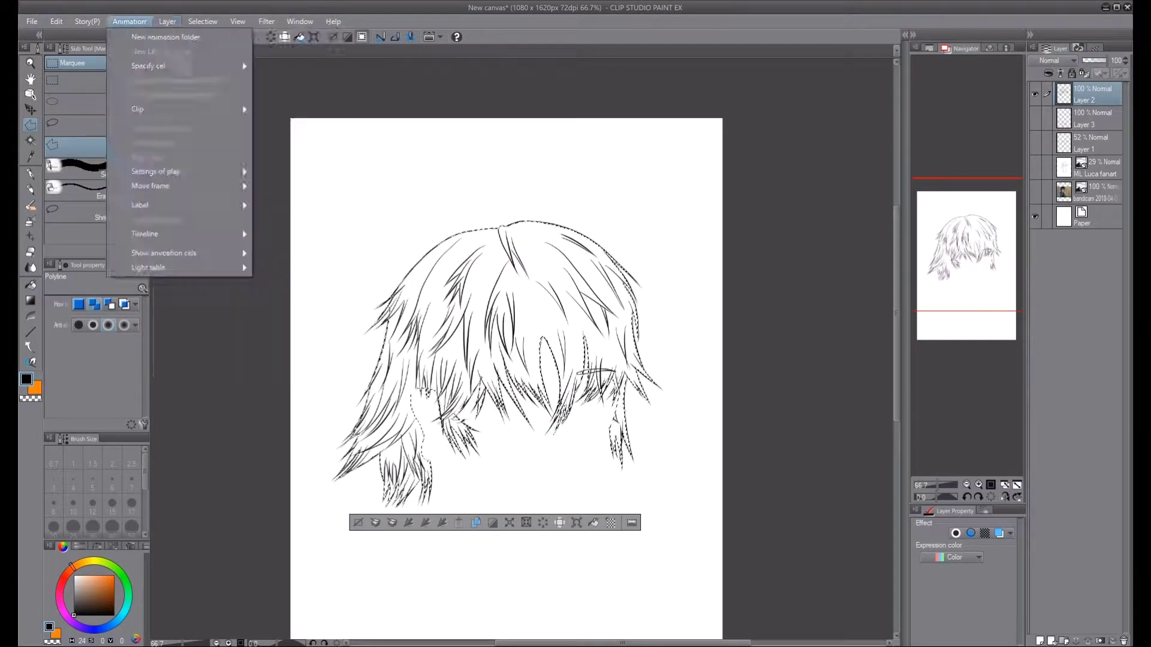
click(180, 34)
click(30, 173)
click(599, 413)
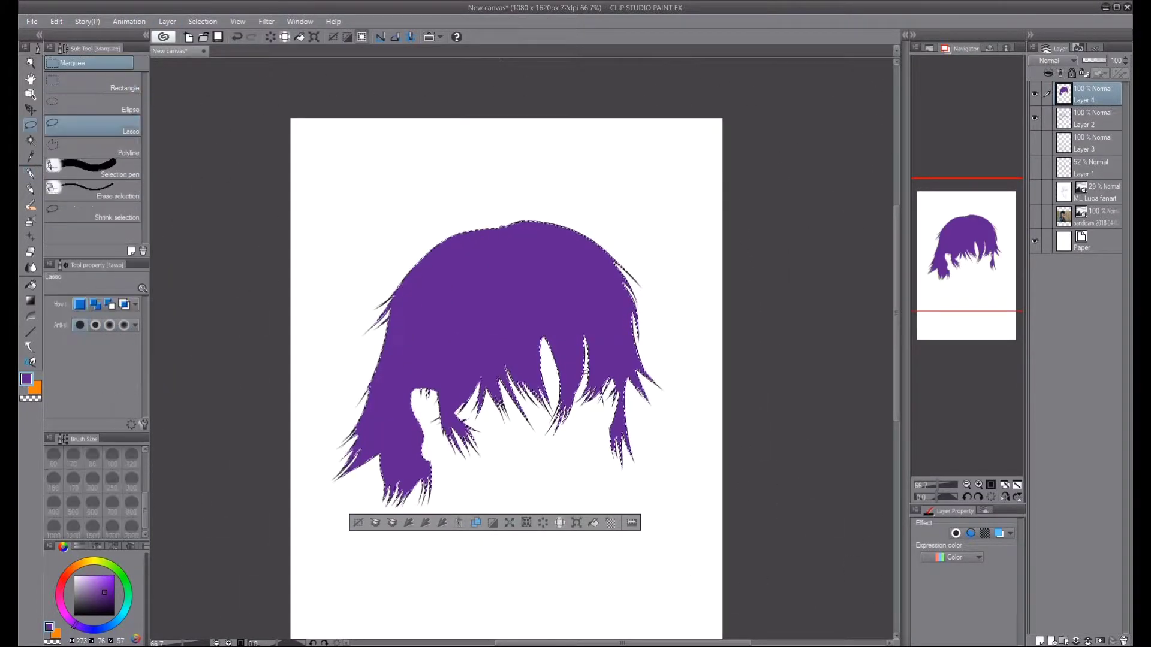
drag(1085, 94, 1085, 129)
click(30, 125)
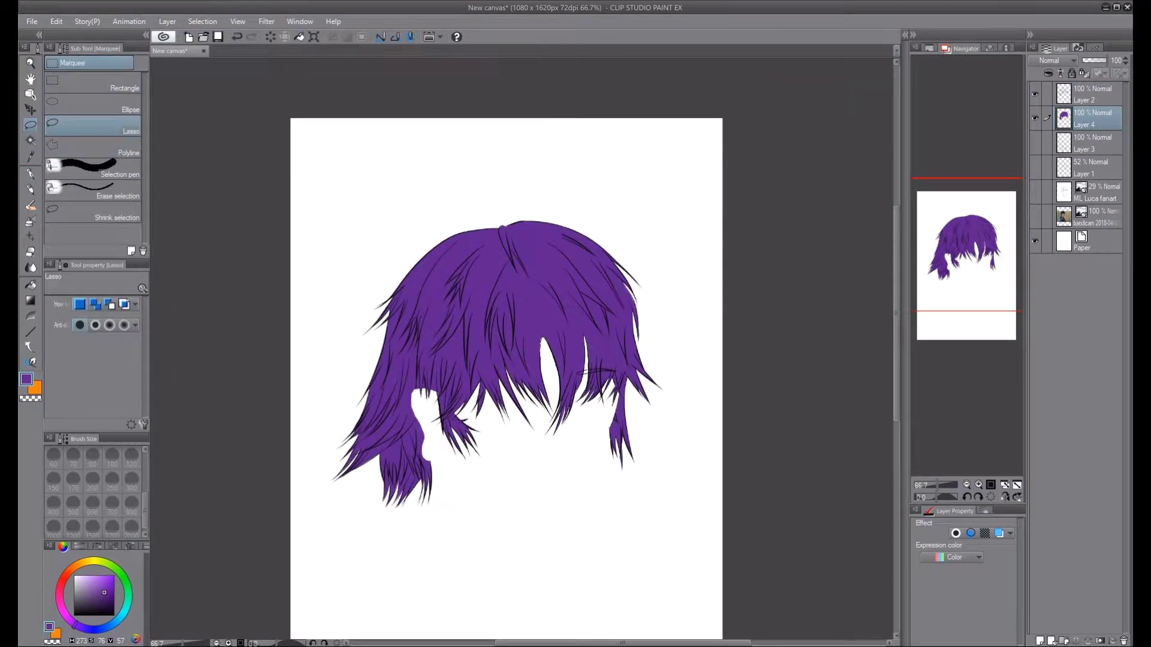
- Show Layers 1 and 3 at 100% opacity and place the hair colour layer beneath all the line art
click(1035, 118)
click(1035, 142)
click(1035, 167)
click(1090, 168)
key(e)
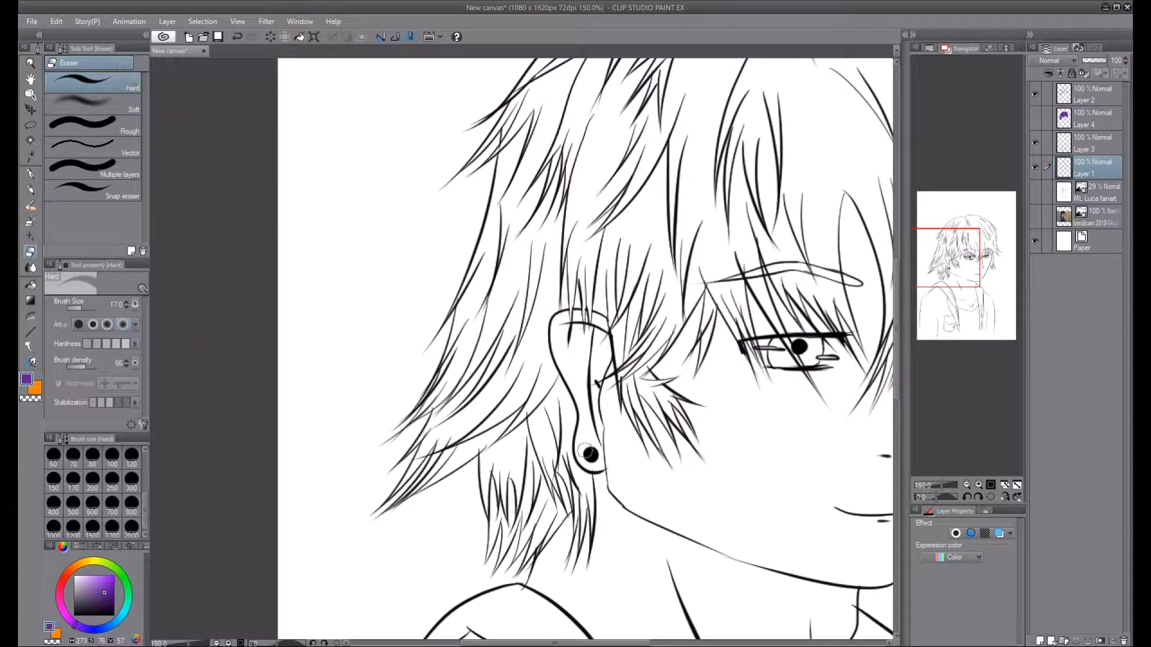
key(ctrl+0)
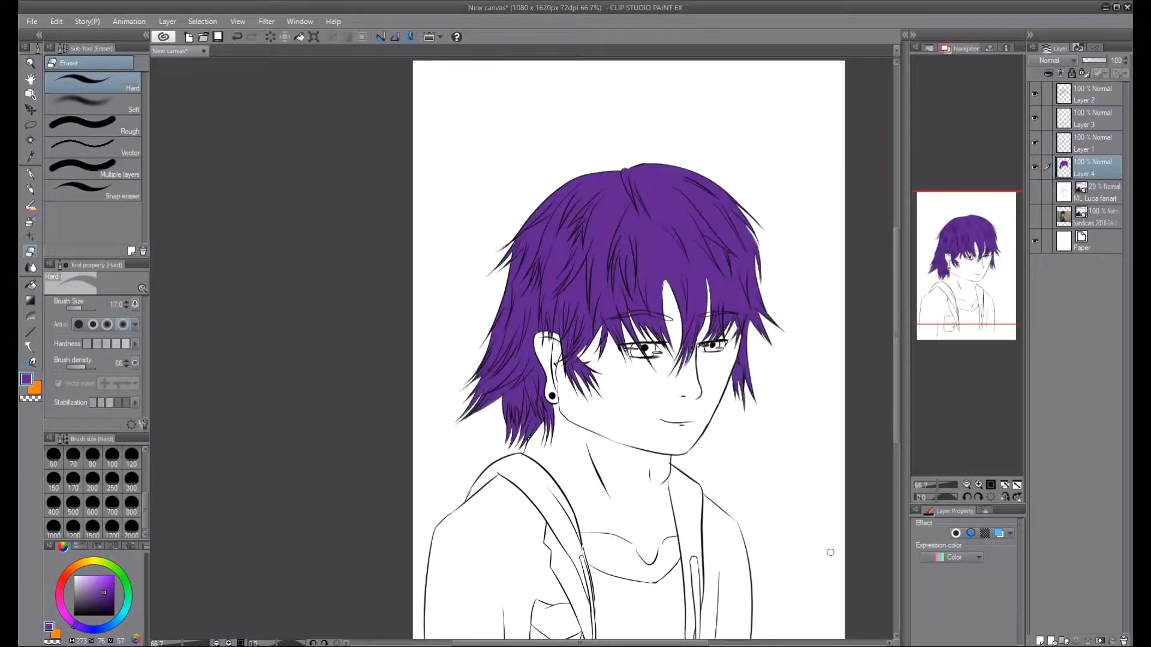
- Lock the transparent pixels of Layer 4, show the reference photo and recolour the hair near-black
key(i)
key(e)
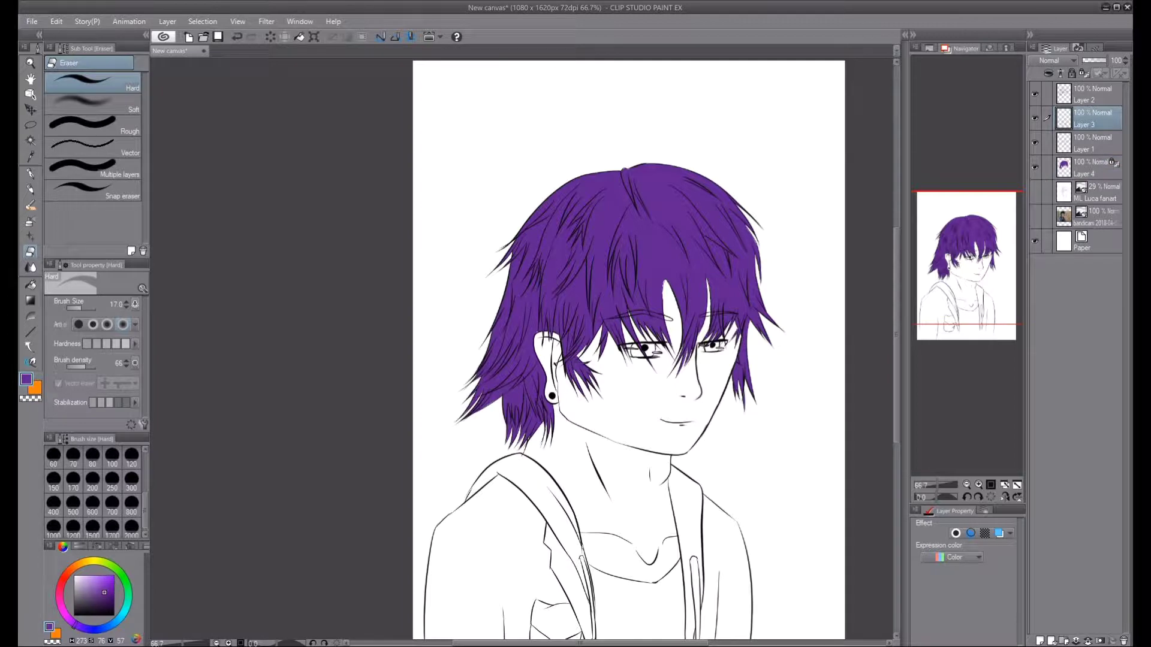
click(1091, 168)
key(i)
key(ctrl+alt+0)
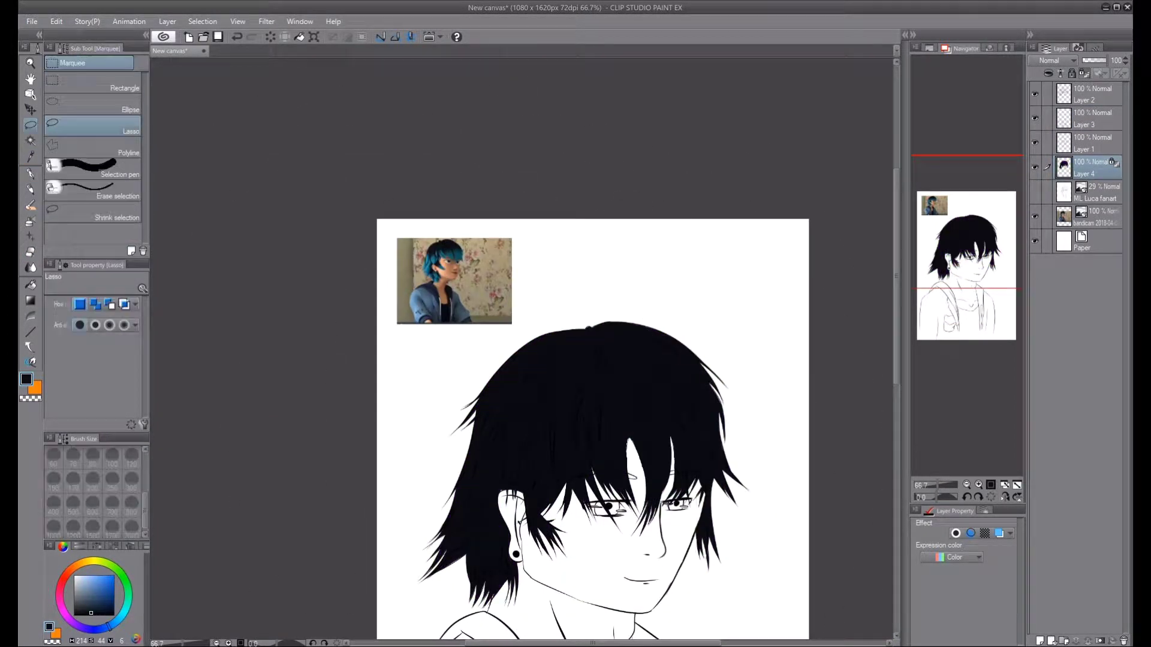
key(ctrl+alt+0)
- Fill the uncoloured gaps along the nape strands, ear and fringe with the near-black Mapping pen at size 17
scroll(599, 348, down, 6)
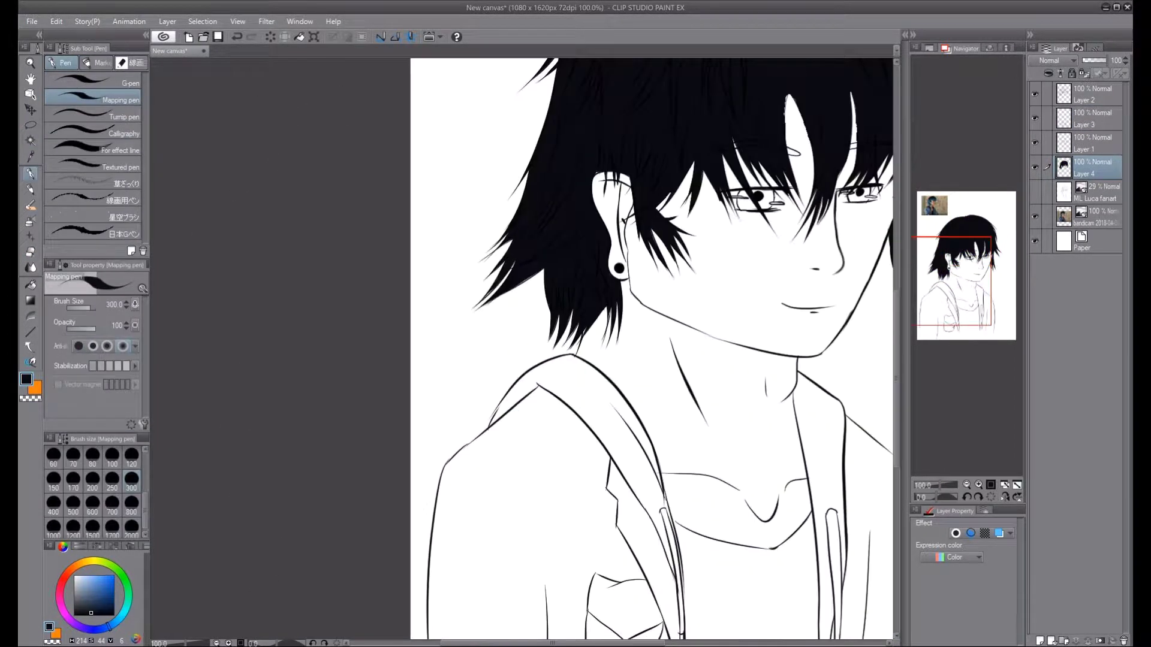
key(ctrl+plus)
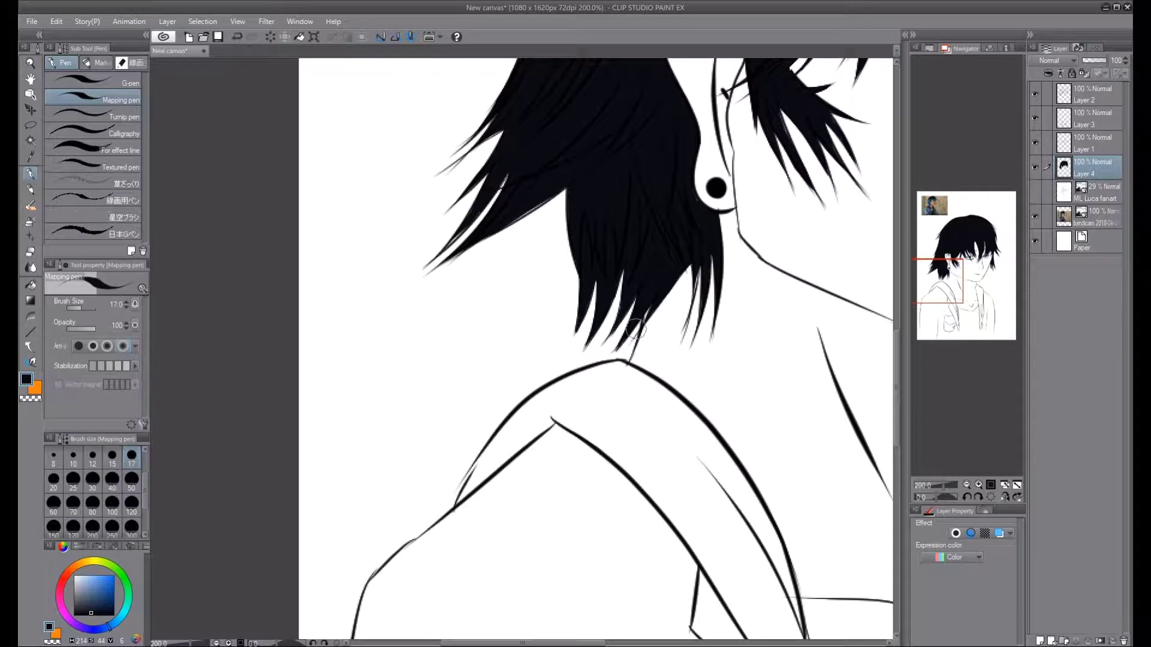
scroll(605, 353, up, 5)
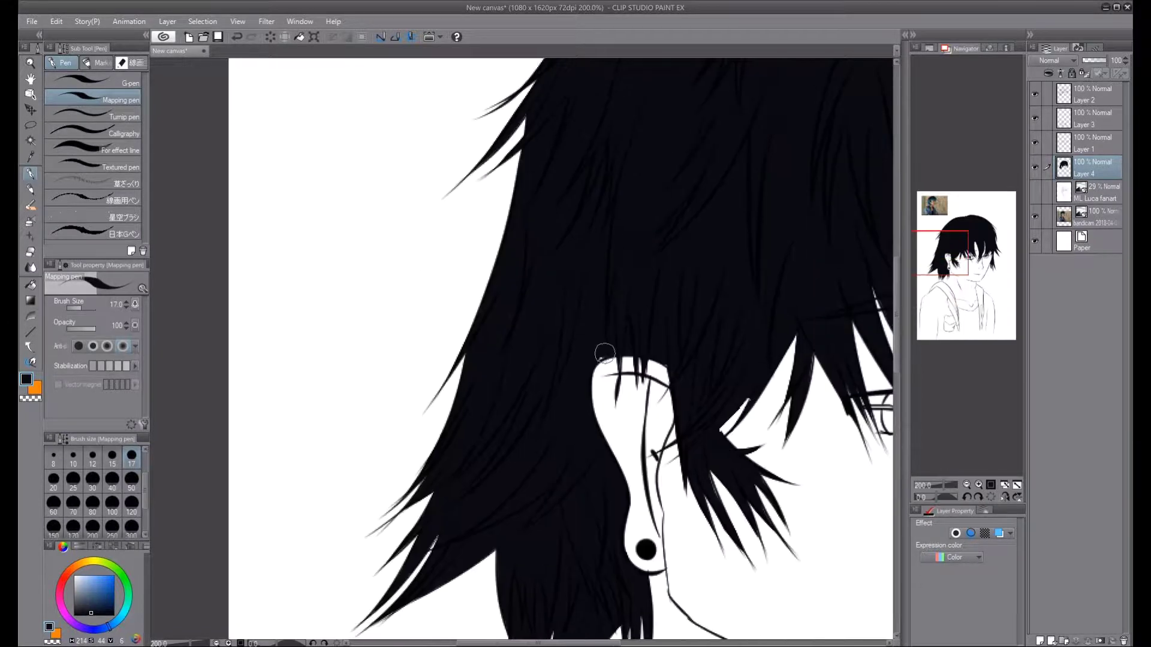
key(ctrl+0)
scroll(643, 220, up, 4)
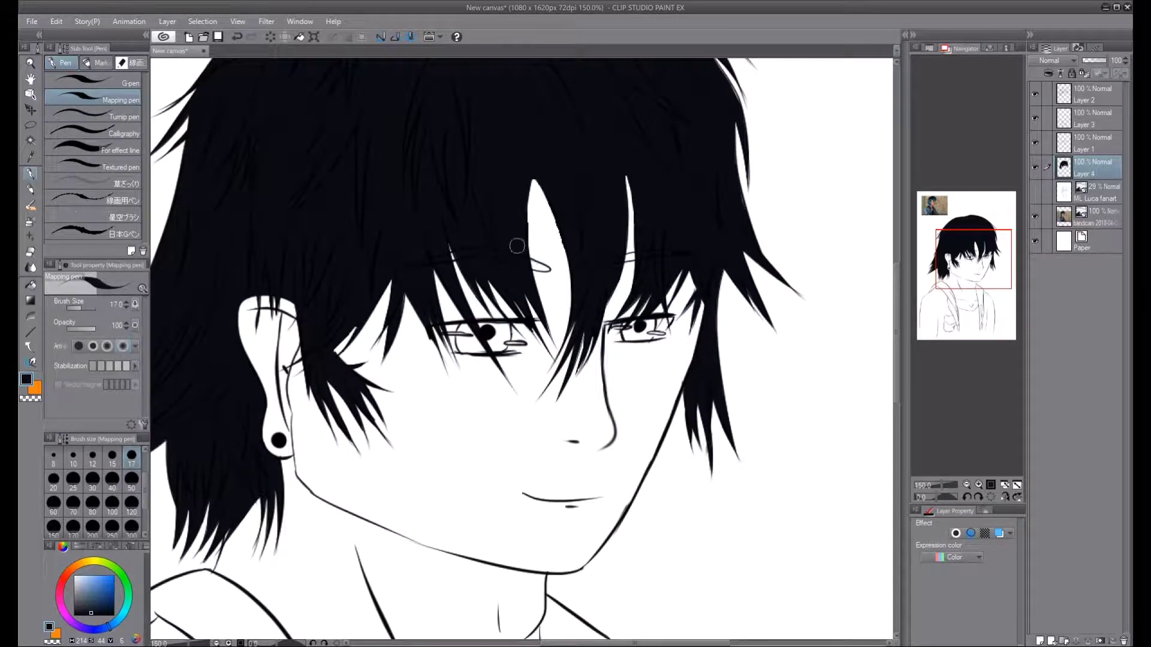
- Sample the teal from the hair in the reference photo and set the pen's brush size to 120
key(ctrl+0)
scroll(393, 204, up, 4)
alt+click(392, 205)
key(ctrl+0)
click(132, 503)
key(ctrl+alt+0)
- Try to paint teal over the fringe without a selection
drag(654, 353, 666, 380)
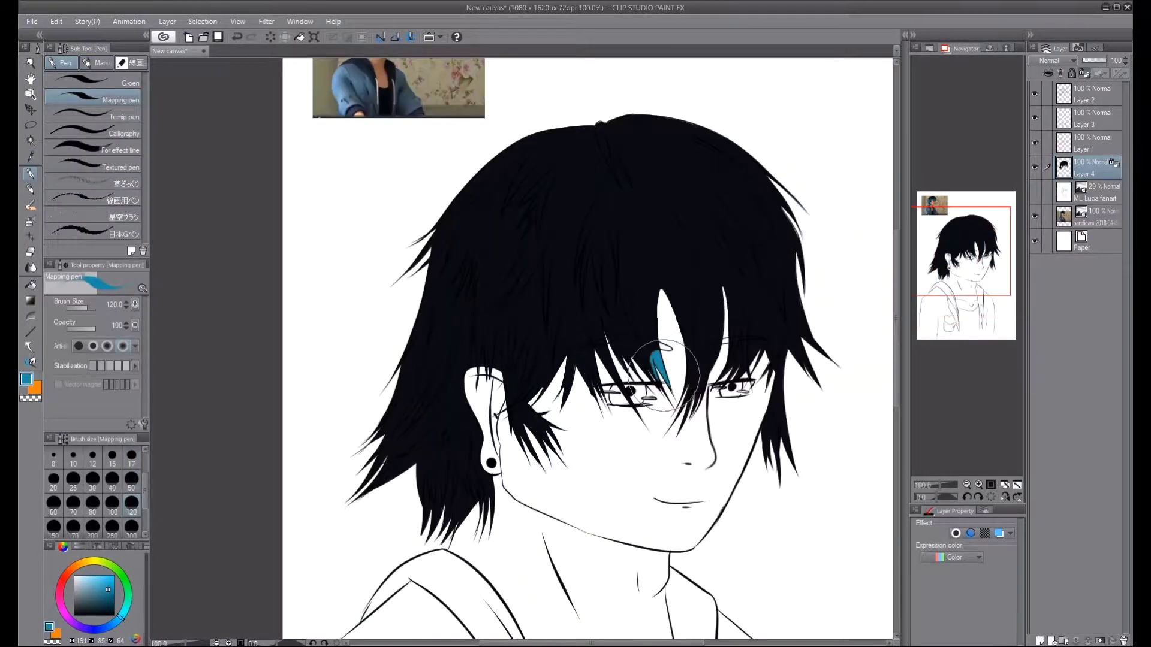
key(b)
mouse_move(576, 354)
mouse_down()
mouse_move(839, 435)
mouse_move(751, 442)
mouse_up()
key(ctrl+z)
- Select the middle fringe lock between the two gaps in the hair with the Polyline selection tool
key(m)
click(579, 317)
click(633, 303)
click(602, 448)
click(560, 446)
click(580, 317)
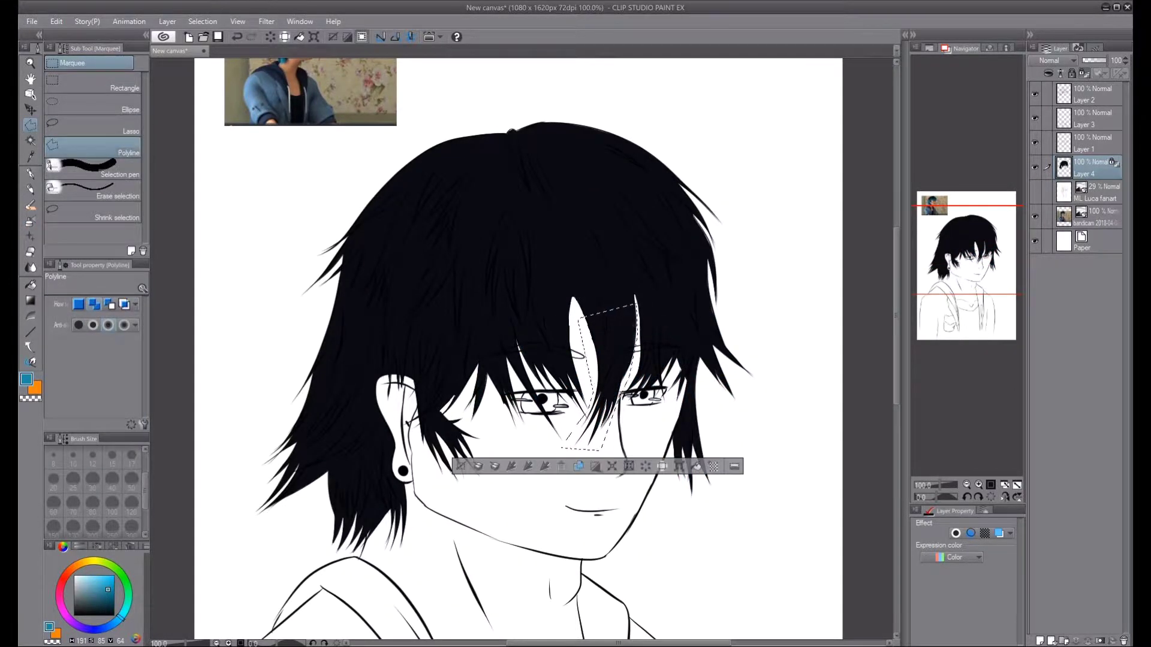
- Airbrush teal over the tip of the selected middle lock, clear the selection and blend the colour into the black
key(b)
drag(584, 326, 623, 432)
key(ctrl+z)
key(m)
scroll(516, 348, up, 3)
key(b)
mouse_move(593, 413)
mouse_down()
mouse_move(605, 516)
mouse_move(588, 551)
mouse_up()
key(m)
key(ctrl+d)
key(j)
- Select the fringe lock above the near eye with the Polyline selection tool
key(m)
scroll(593, 397, up, 2)
scroll(593, 397, down, 3)
click(510, 311)
click(588, 249)
click(516, 231)
click(501, 280)
click(510, 311)
- Airbrush teal over the selected lock above the near eye, clear the selection and blend its upper edge
scroll(600, 390, down, 2)
key(b)
drag(522, 408, 556, 531)
key(m)
key(ctrl+d)
key(j)
- Select the fringe lock above the far eye with the Polyline selection tool
key(m)
scroll(452, 385, up, 2)
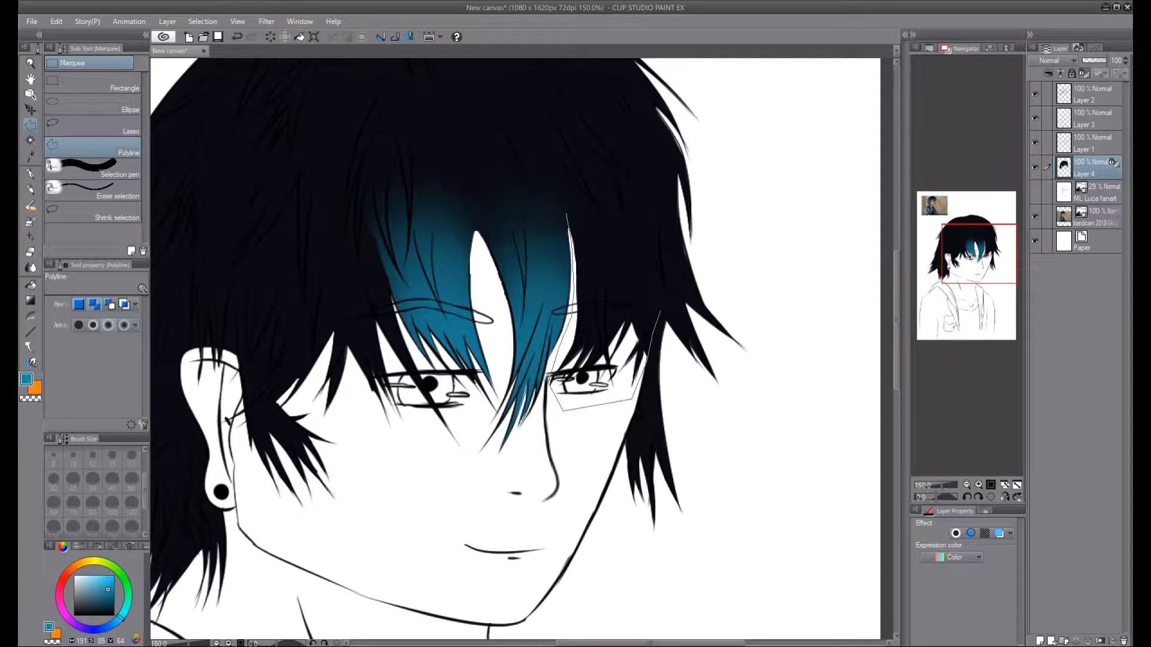
click(659, 311)
- Airbrush teal over the selected lock above the far eye, clear the selection and blend its upper edge
key(b)
mouse_move(605, 252)
mouse_down()
mouse_move(600, 179)
mouse_move(606, 270)
mouse_move(623, 180)
mouse_move(599, 287)
mouse_up()
key(j)
key(ctrl+d)
key(bracketright)
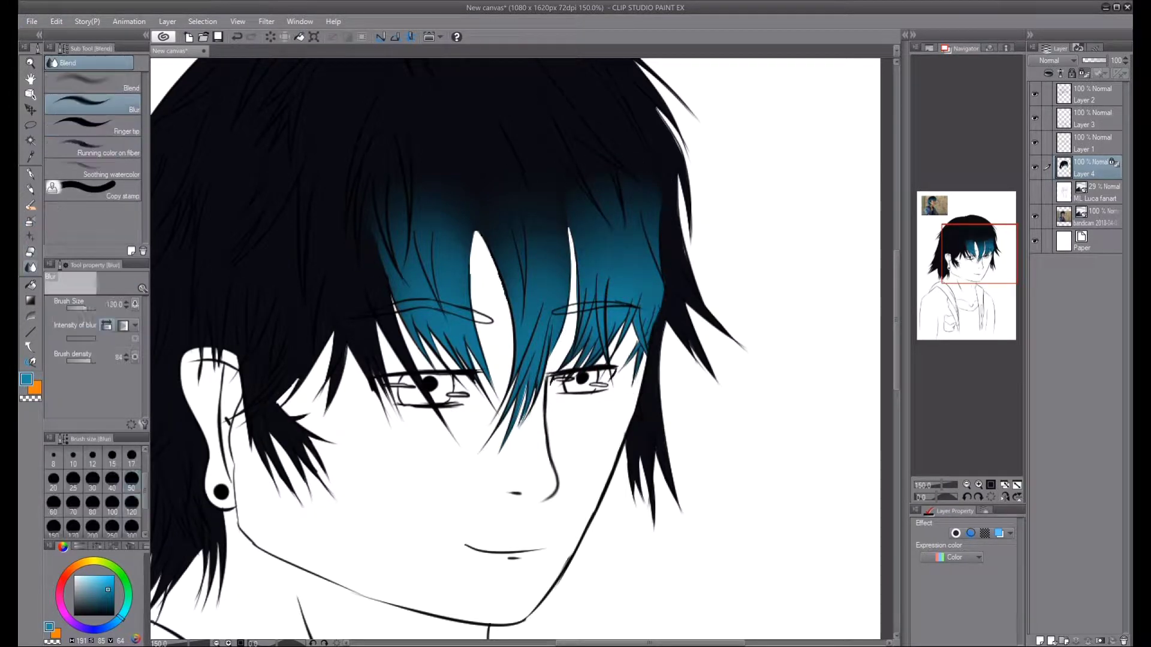
- Select the fringe lock at the near eye's outer corner with the Polyline tool and fade it to teal
key(m)
click(325, 286)
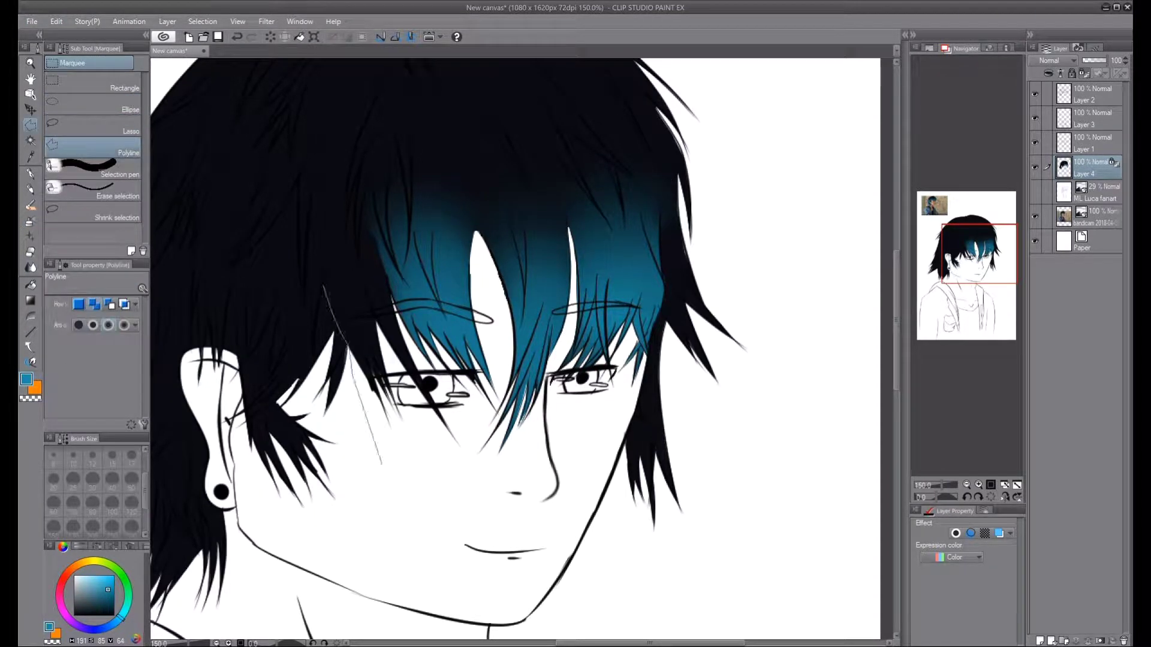
click(327, 171)
click(324, 287)
key(j)
mouse_move(360, 240)
mouse_down()
mouse_move(390, 360)
mouse_move(335, 228)
mouse_up()
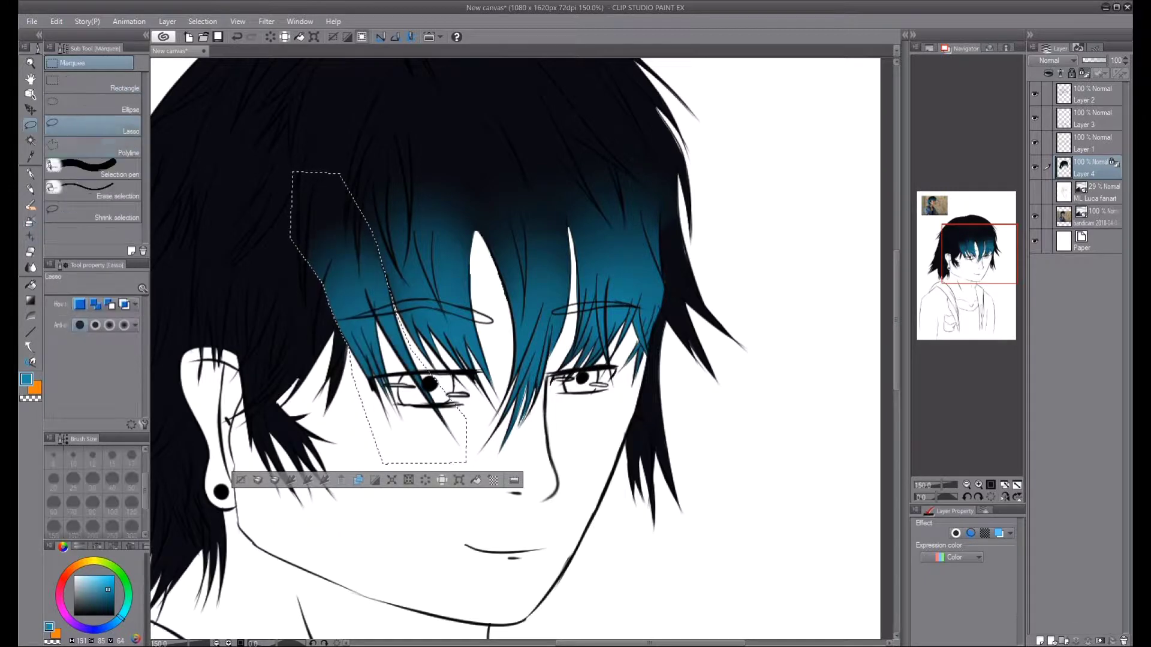
key(ctrl+d)
- Outline the side lock between the near eye and the ear, including its pointed tips, with the Polyline selection tool
drag(480, 205, 746, 214)
key(m)
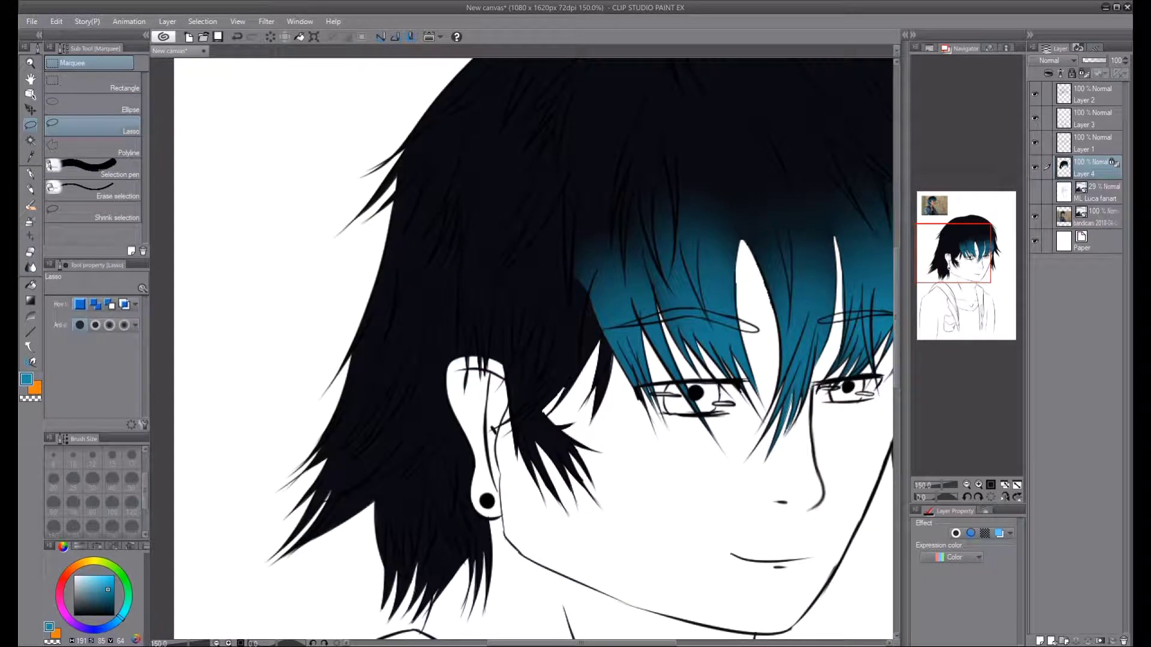
key(m)
scroll(531, 457, up, 3)
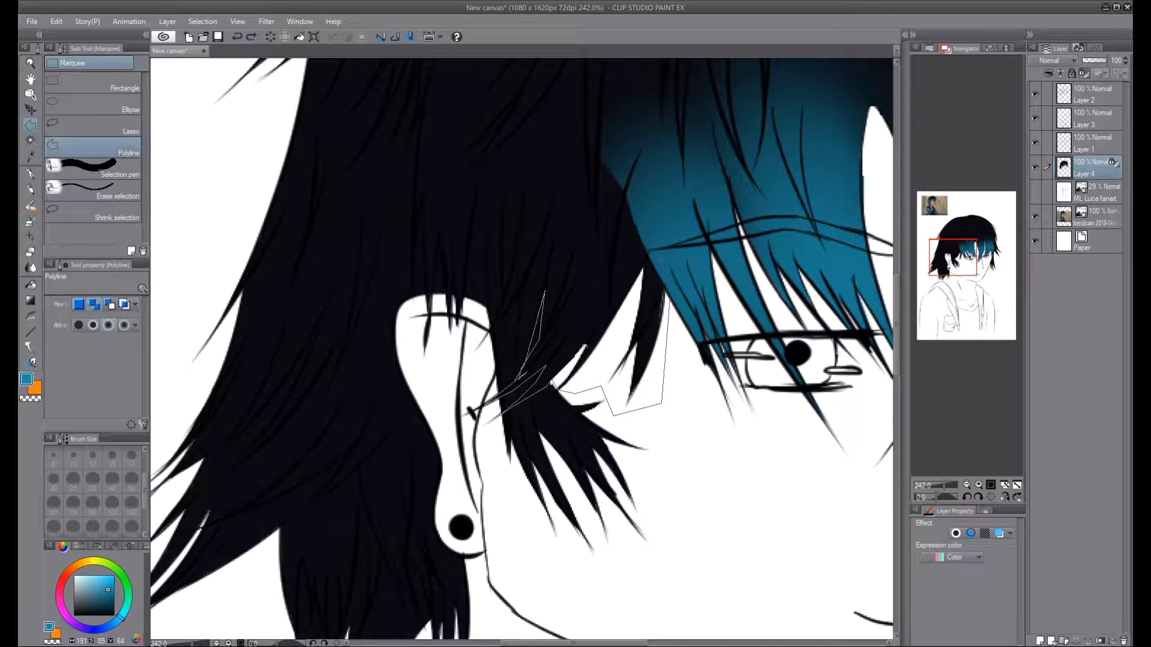
scroll(599, 227, up, 2)
click(494, 113)
click(611, 92)
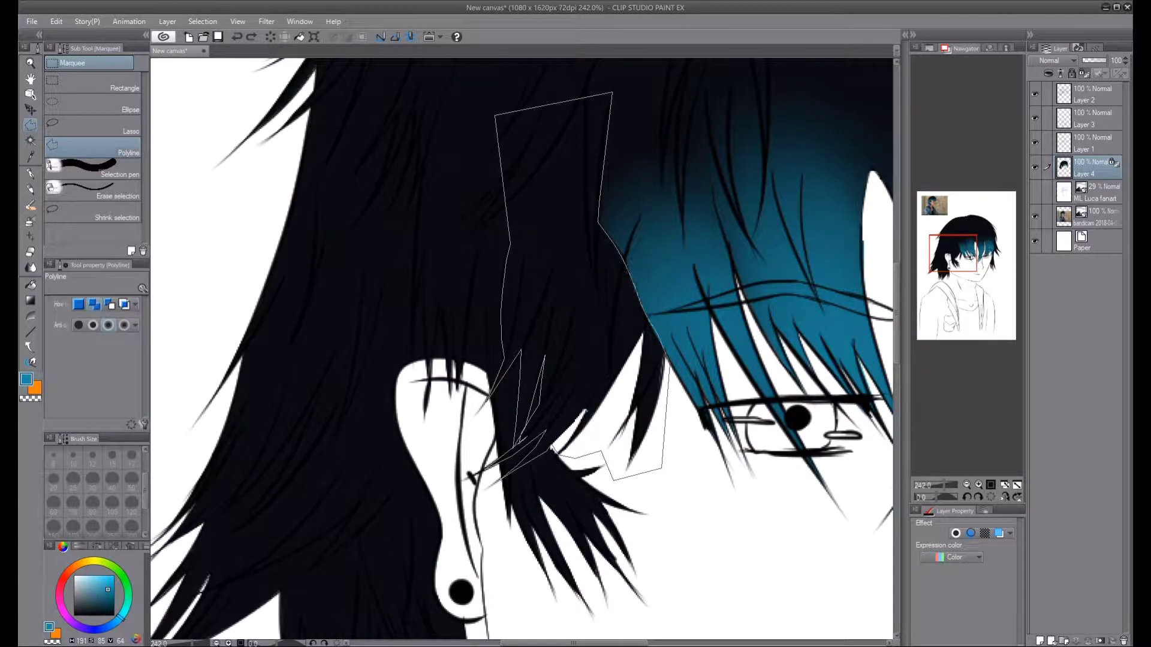
double_click(551, 448)
- Airbrush teal over the selected side lock, clear the selection and blend its upper edge into the black
key(m)
key(m)
mouse_move(535, 369)
mouse_down()
mouse_move(527, 390)
mouse_move(561, 240)
mouse_up()
key(b)
key(j)
key(ctrl+d)
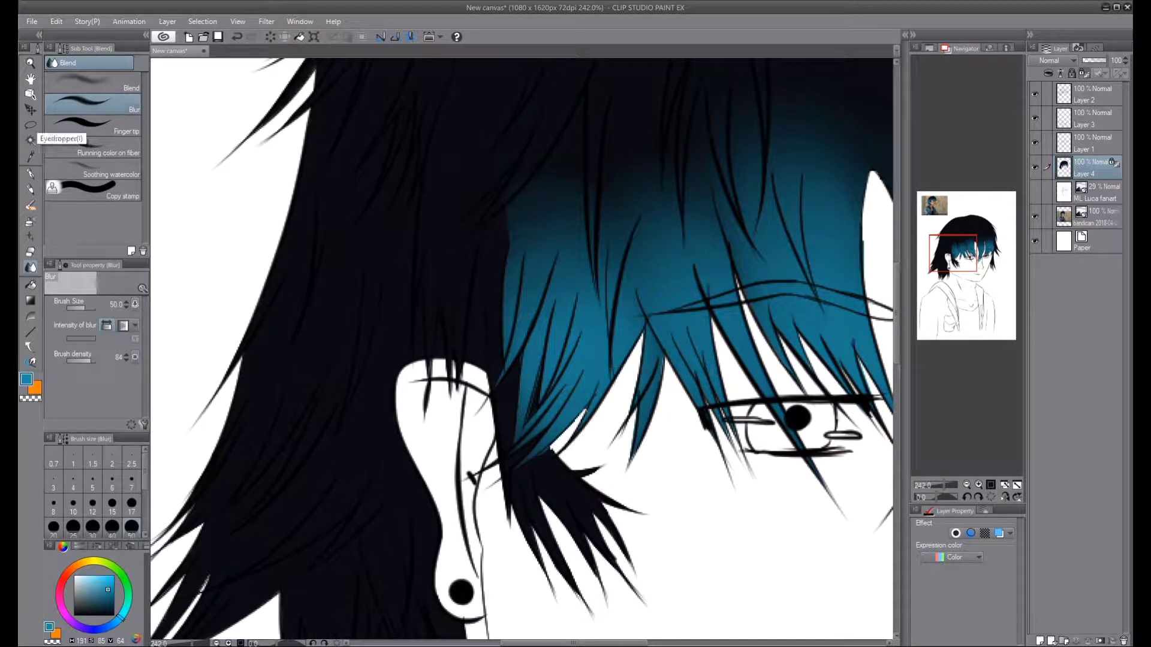
- Select the sideburn strand in front of the ear with the Polyline tool and refine the selection's edges around it
key(m)
click(486, 293)
click(461, 414)
click(451, 489)
click(507, 613)
scroll(552, 447, down, 1)
click(665, 612)
click(704, 512)
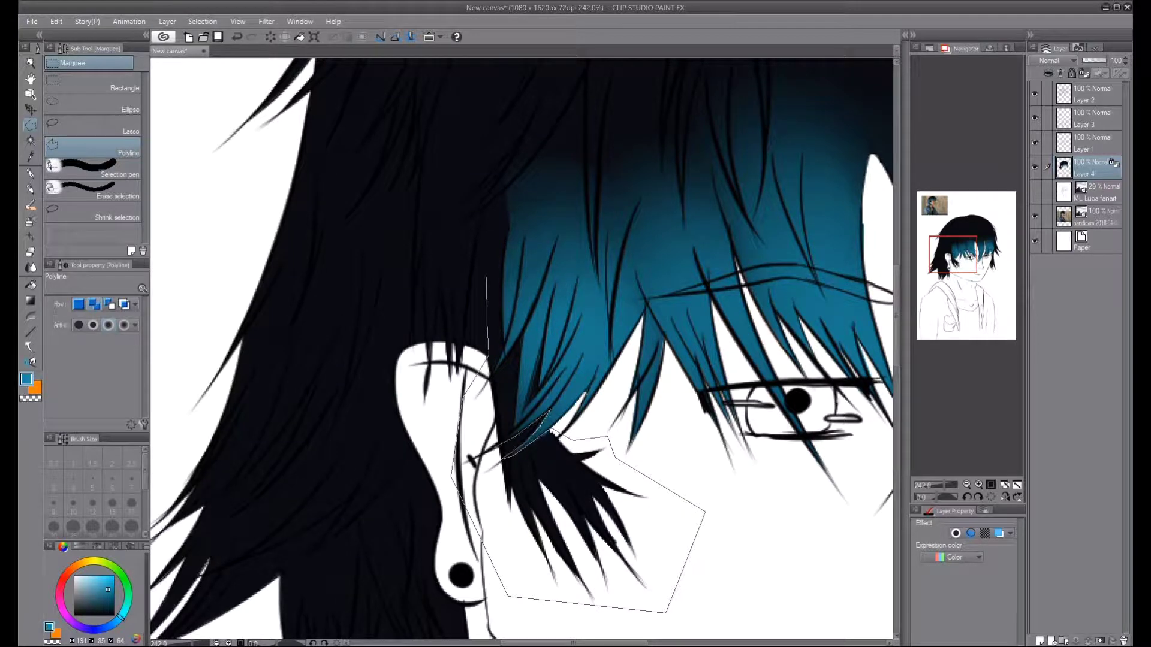
key(Return)
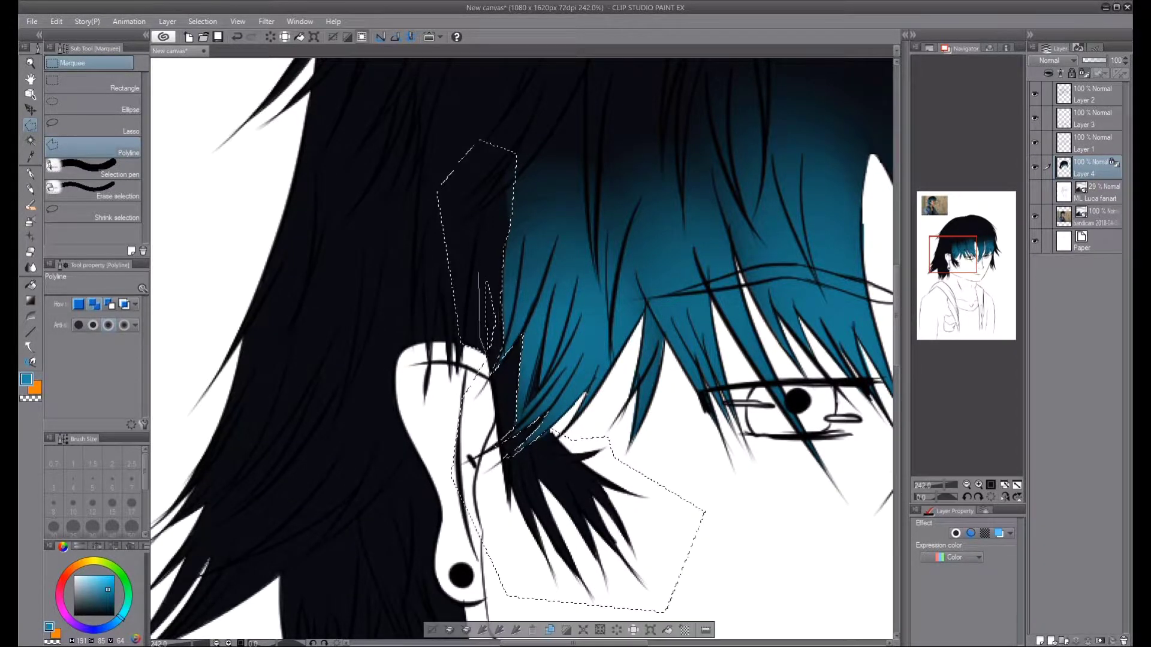
click(95, 189)
drag(536, 378, 530, 401)
mouse_move(456, 264)
mouse_down()
mouse_move(453, 161)
mouse_move(473, 179)
mouse_move(449, 312)
mouse_up()
- Airbrush teal over the selected sideburn strand with the Soft airbrush at size 120 and clear the selection
key(b)
drag(540, 437, 573, 599)
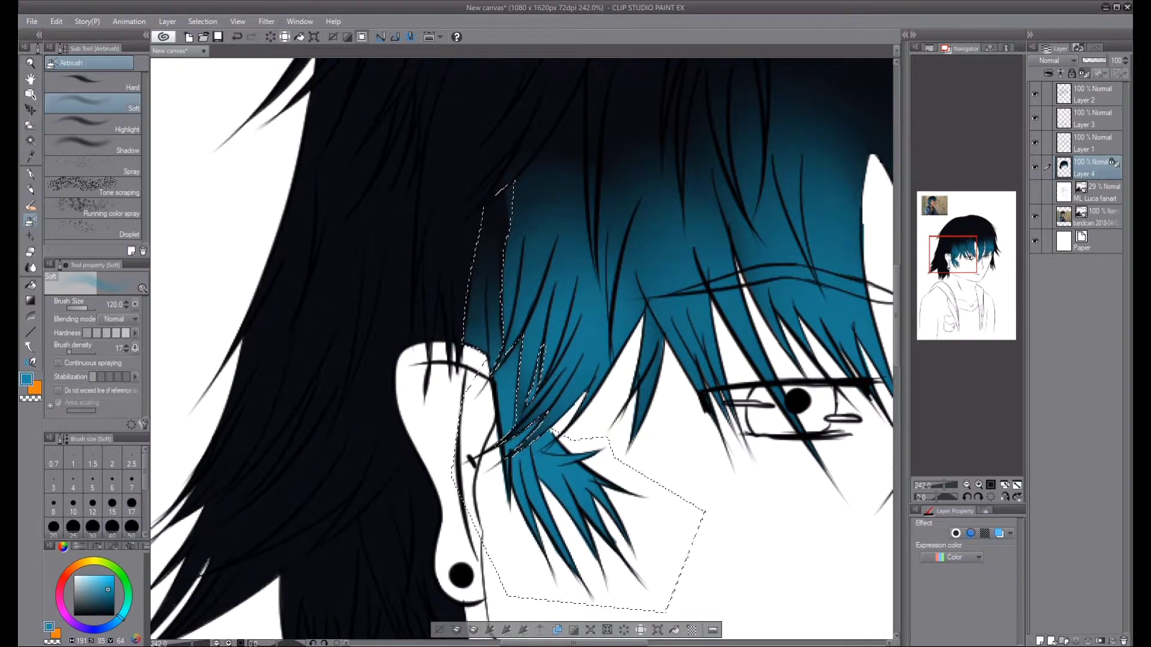
key(ctrl+d)
- Paint near-black strands over the fringe's black-to-teal transition with the Mapping pen at size 17
key(m)
scroll(522, 347, down, 1)
click(93, 147)
key(p)
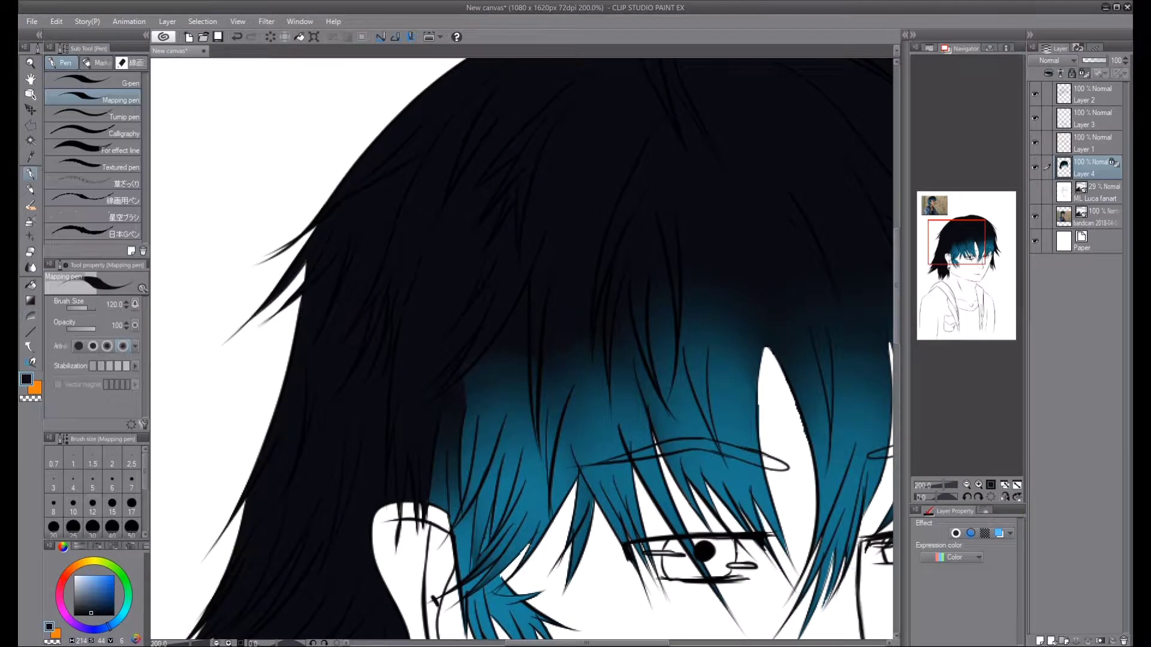
scroll(606, 324, up, 2)
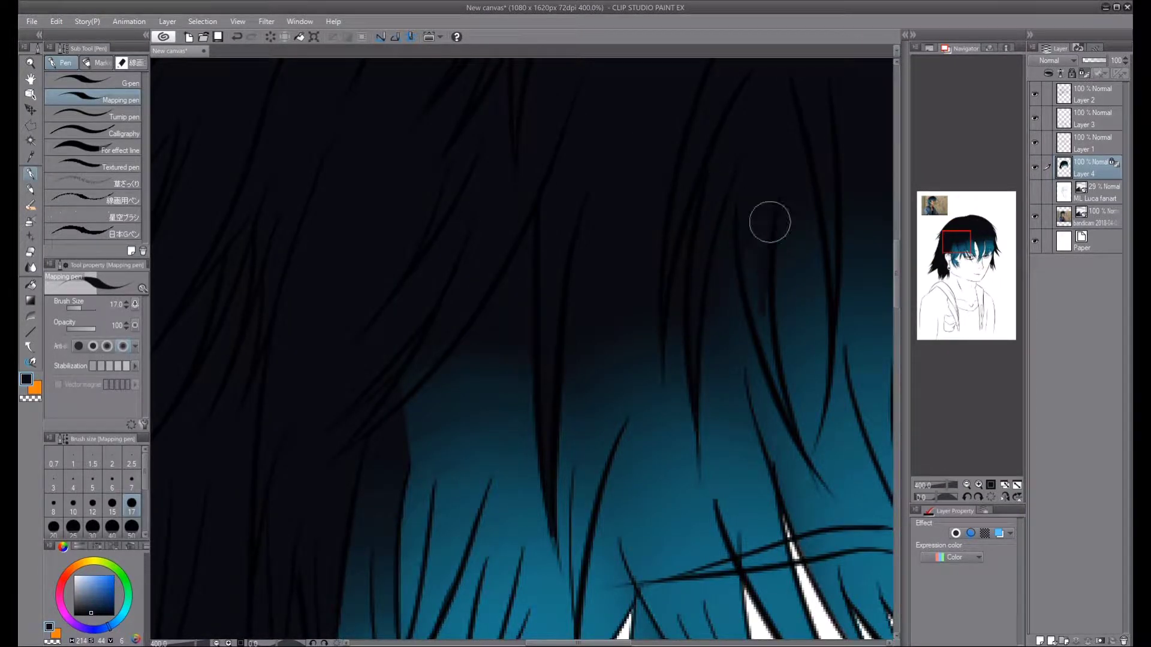
scroll(834, 285, down, 2)
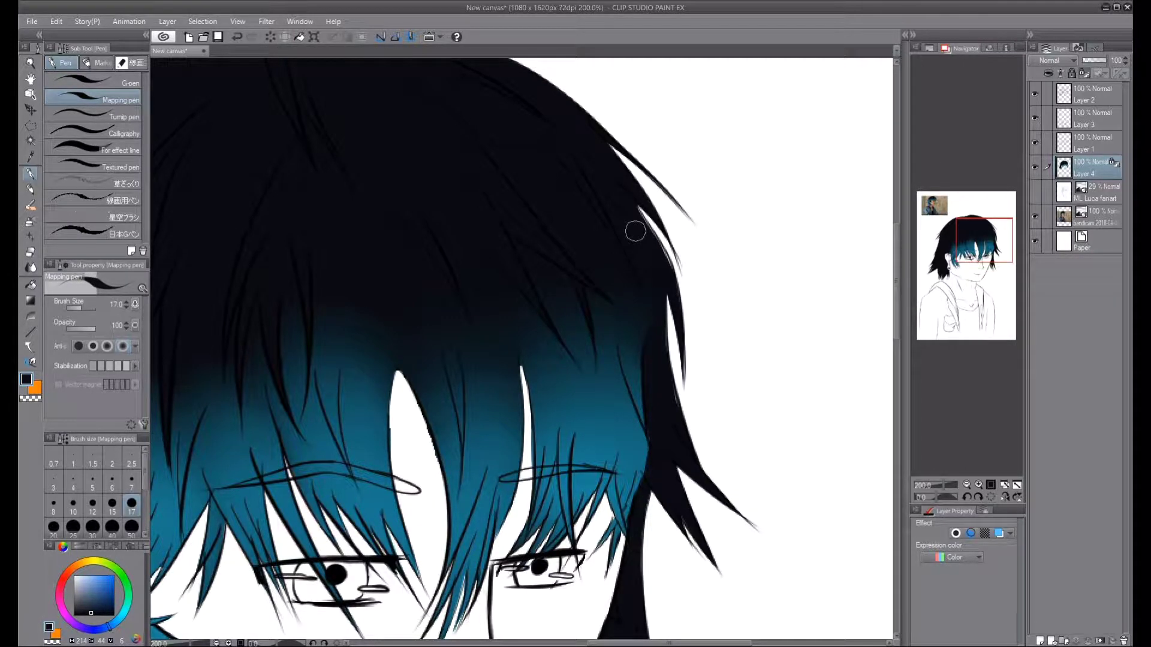
- Select the long strand running behind the earlobe down to the neck with the Polyline selection tool
drag(635, 231, 887, 635)
key(m)
drag(420, 540, 516, 228)
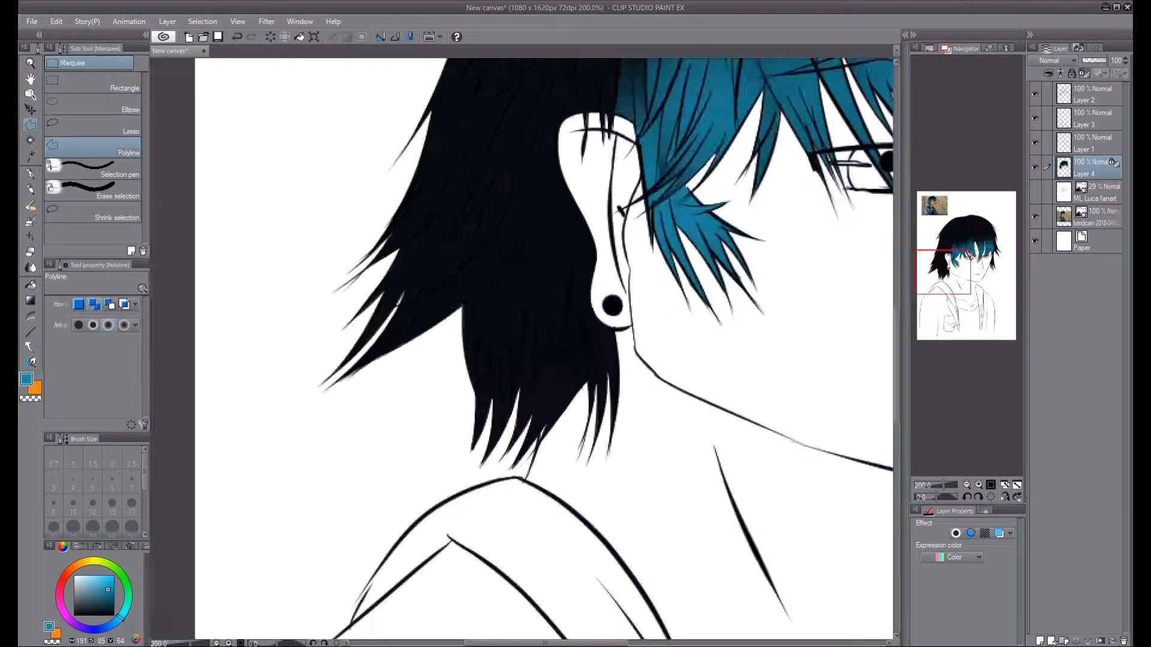
scroll(646, 335, up, 2)
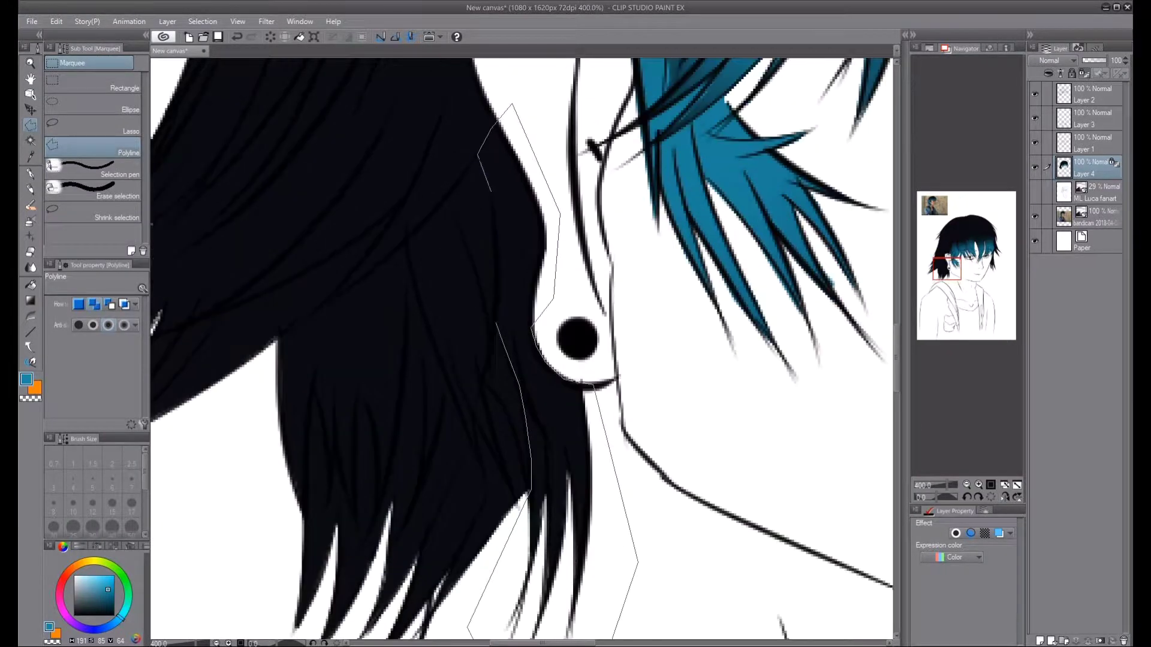
click(498, 323)
- Airbrush teal over the selected strand behind the earlobe and clear the selection
key(b)
drag(515, 252, 514, 501)
key(m)
click(92, 126)
key(ctrl+d)
- Try selecting the lock next to the strand behind the earlobe and airbrushing it teal
click(93, 147)
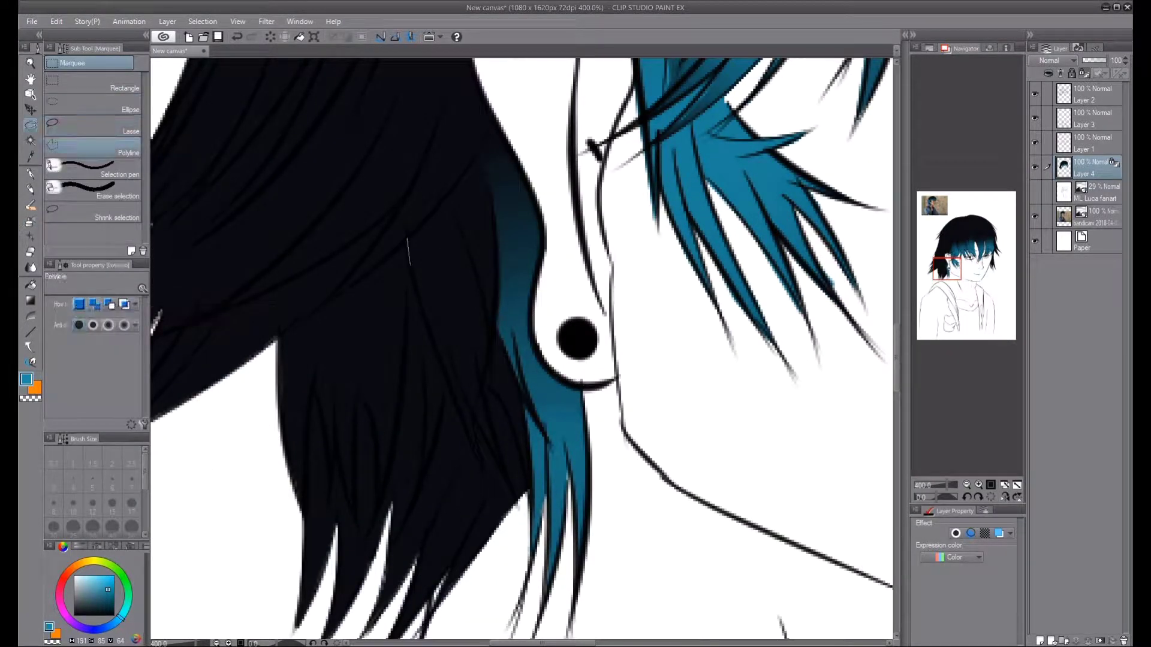
click(477, 158)
key(b)
mouse_move(467, 197)
mouse_down()
mouse_move(436, 288)
mouse_move(527, 501)
mouse_up()
key(m)
key(ctrl+d)
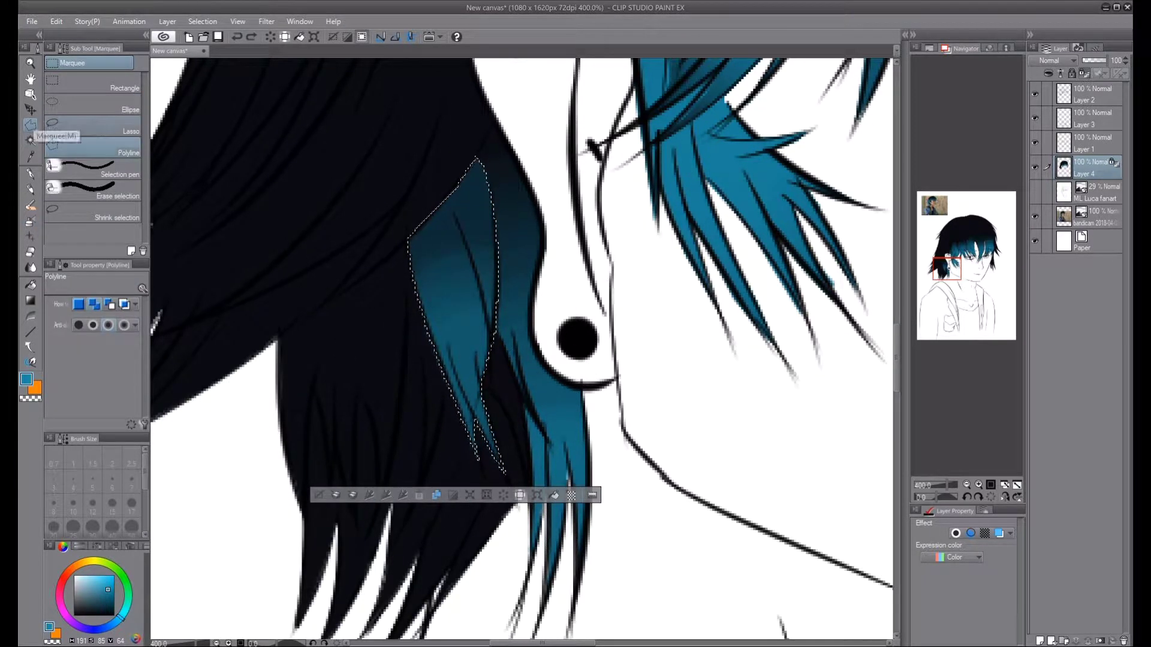
scroll(521, 347, down, 2)
- Extend the teal from the strand behind the earlobe onto its adjoining tip and clear the selection
key(ctrl+shift+d)
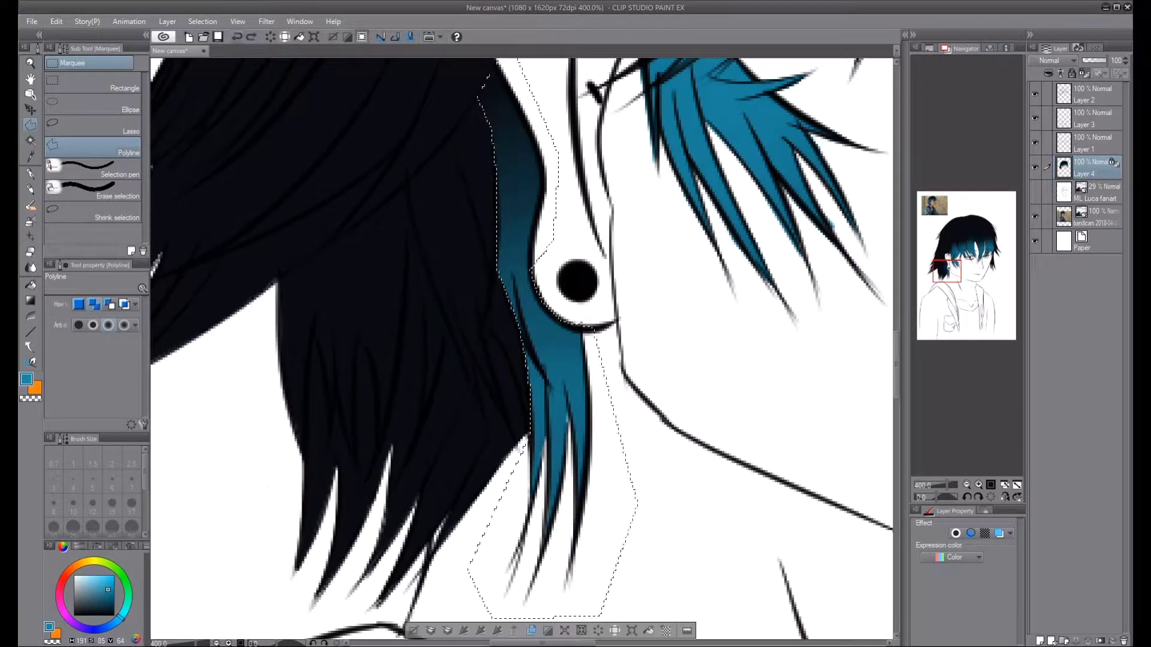
key(b)
drag(503, 269, 521, 419)
key(m)
key(ctrl+d)
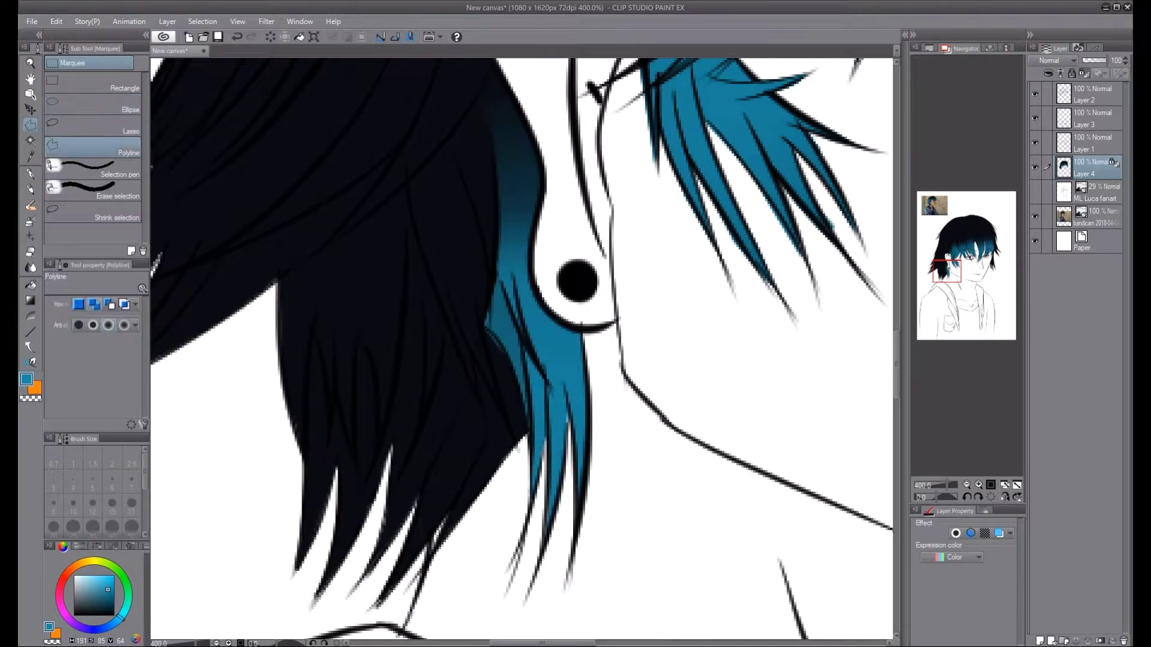
- Select the pointed lock beside the strand behind the earlobe and airbrush it teal
double_click(466, 99)
key(b)
drag(455, 179, 503, 408)
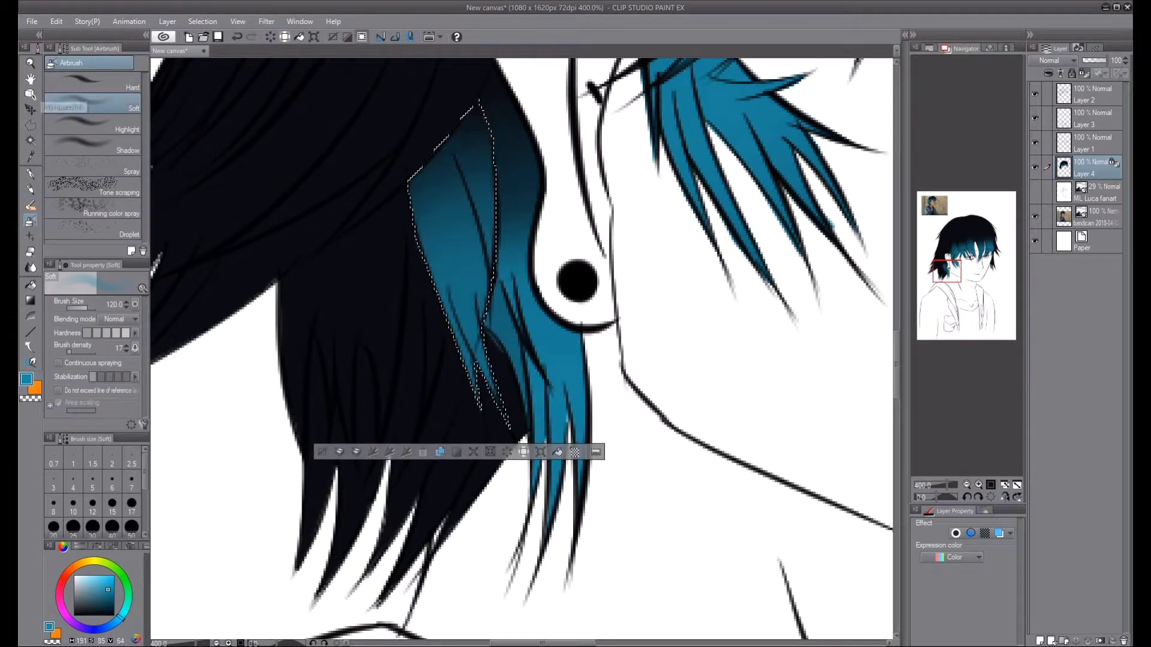
key(ctrl+d)
- Check the reference photo's hair and select the rear nape lock with the Polyline selection tool
key(m)
drag(576, 360, 282, 359)
drag(156, 59, 887, 635)
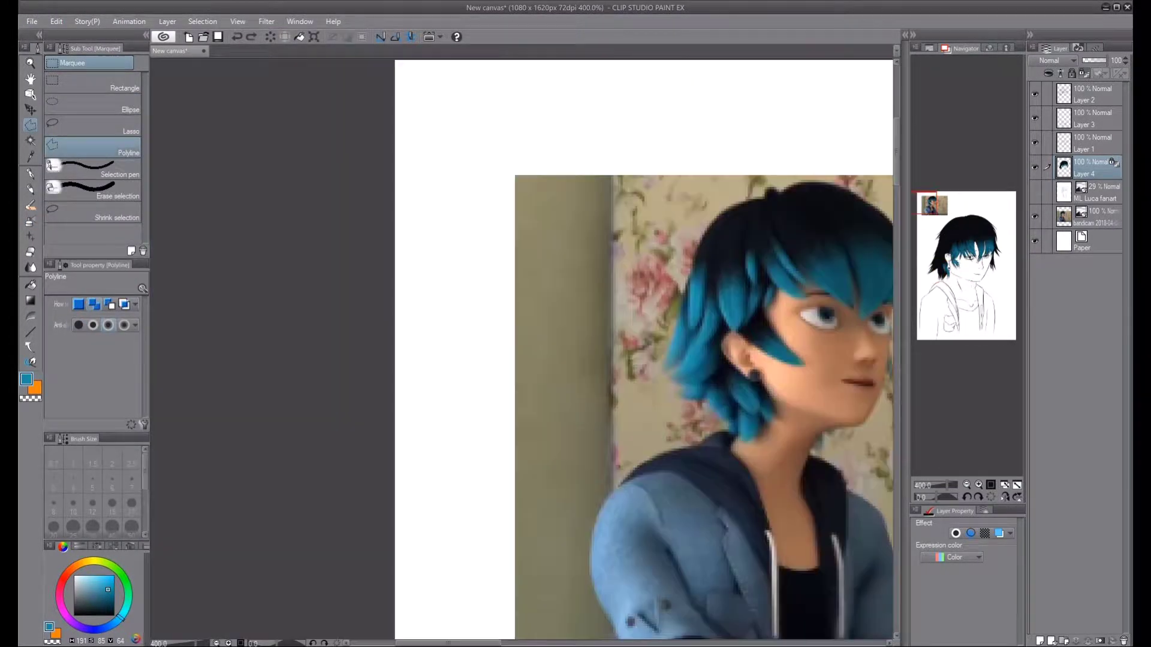
drag(719, 600, 222, 60)
drag(575, 312, 576, 286)
click(577, 286)
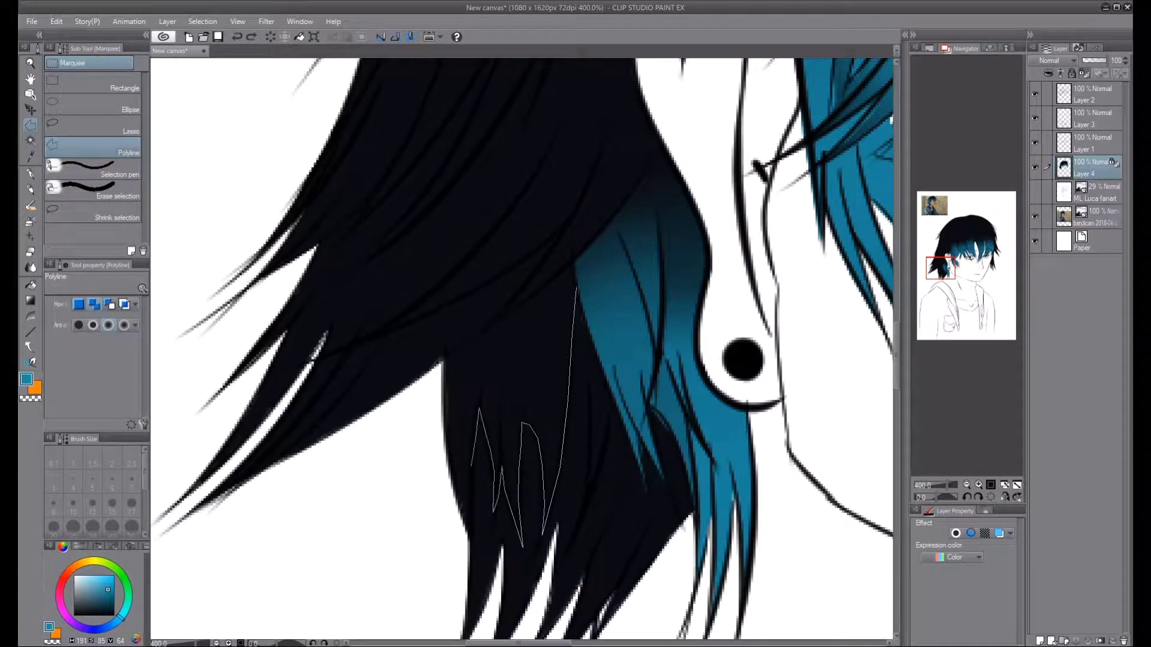
double_click(495, 329)
- Airbrush teal over the selected rear nape lock, fading into black under the upper hair
key(b)
mouse_move(462, 411)
mouse_down()
mouse_move(591, 424)
mouse_move(462, 283)
mouse_move(479, 300)
mouse_up()
key(m)
key(ctrl+d)
- Paint teal over the remaining selected dark tips of the nape hair and clear the selection
key(b)
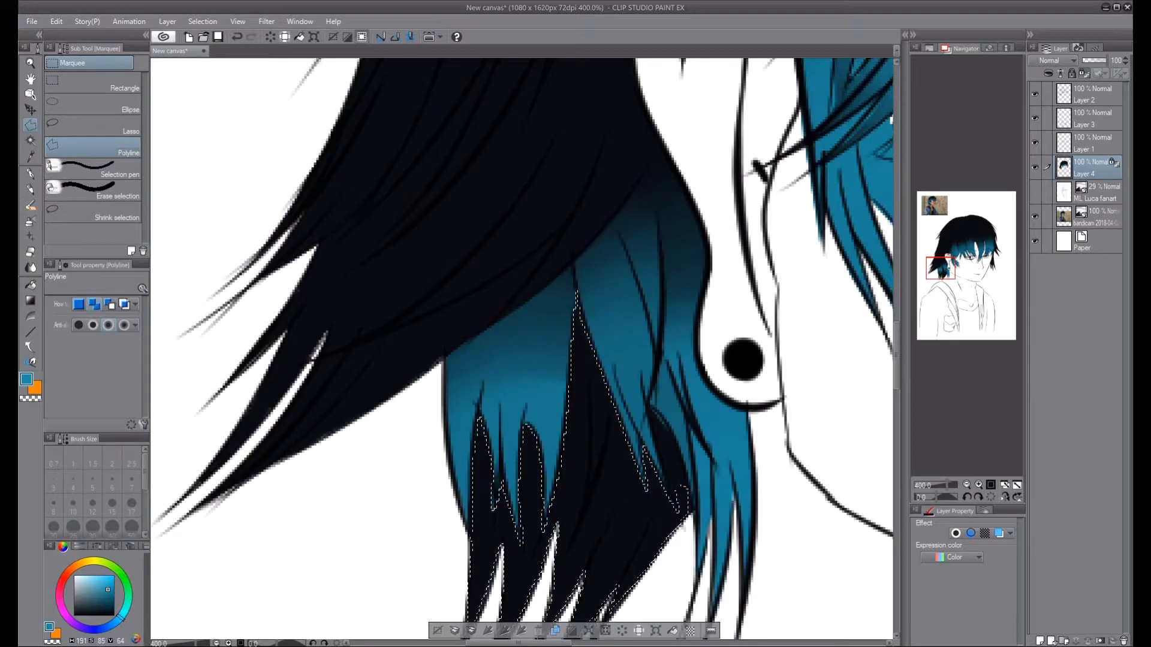
drag(447, 539, 321, 476)
key(m)
key(ctrl+z)
key(b)
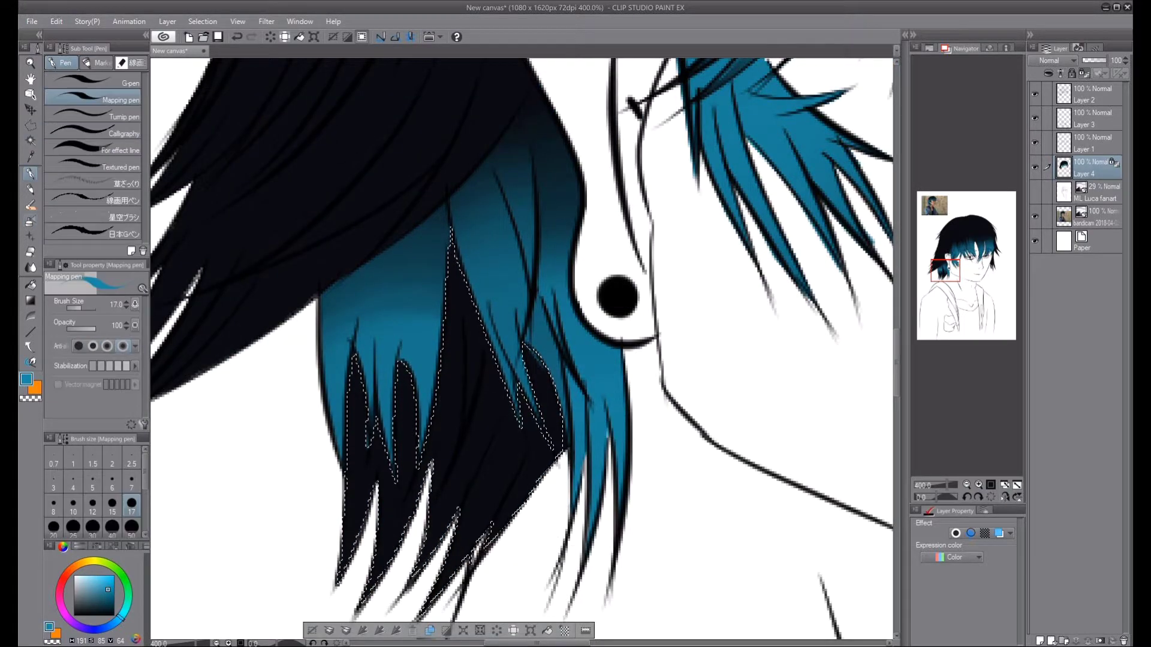
drag(420, 455, 462, 296)
key(m)
key(ctrl+d)
- Pick the near-black hair colour for the Mapping pen and set Layer 2's opacity to 48%
key(ctrl+0)
key(ctrl+plus)
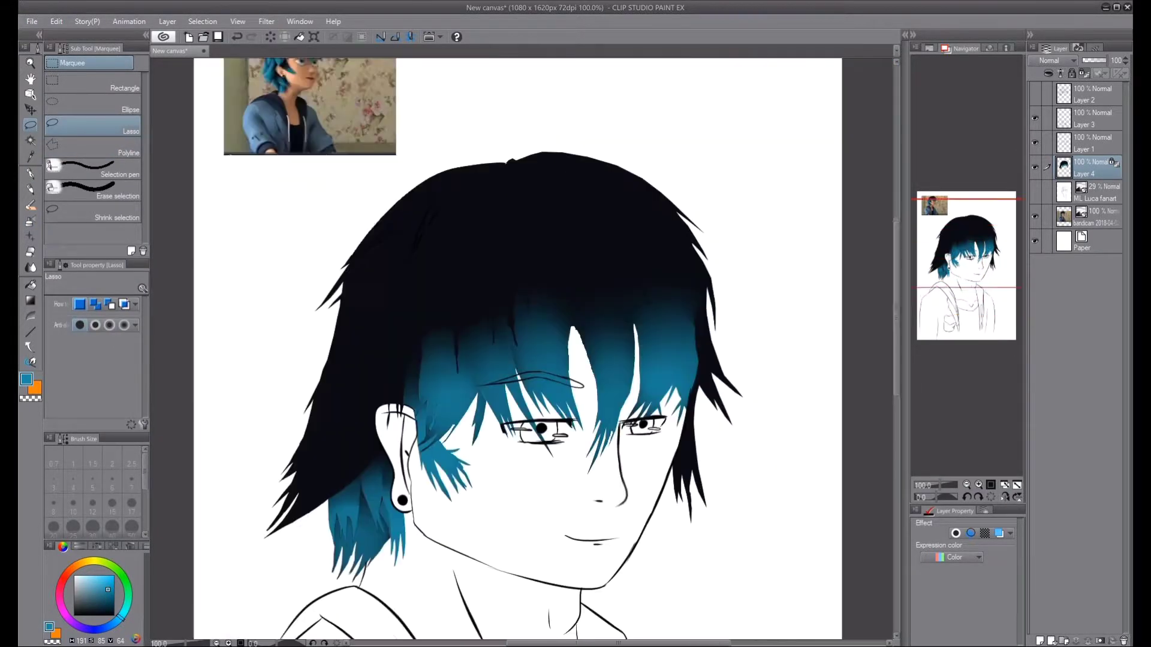
key(i)
key(p)
key(ctrl+plus)
key(ctrl+plus)
key(ctrl+plus)
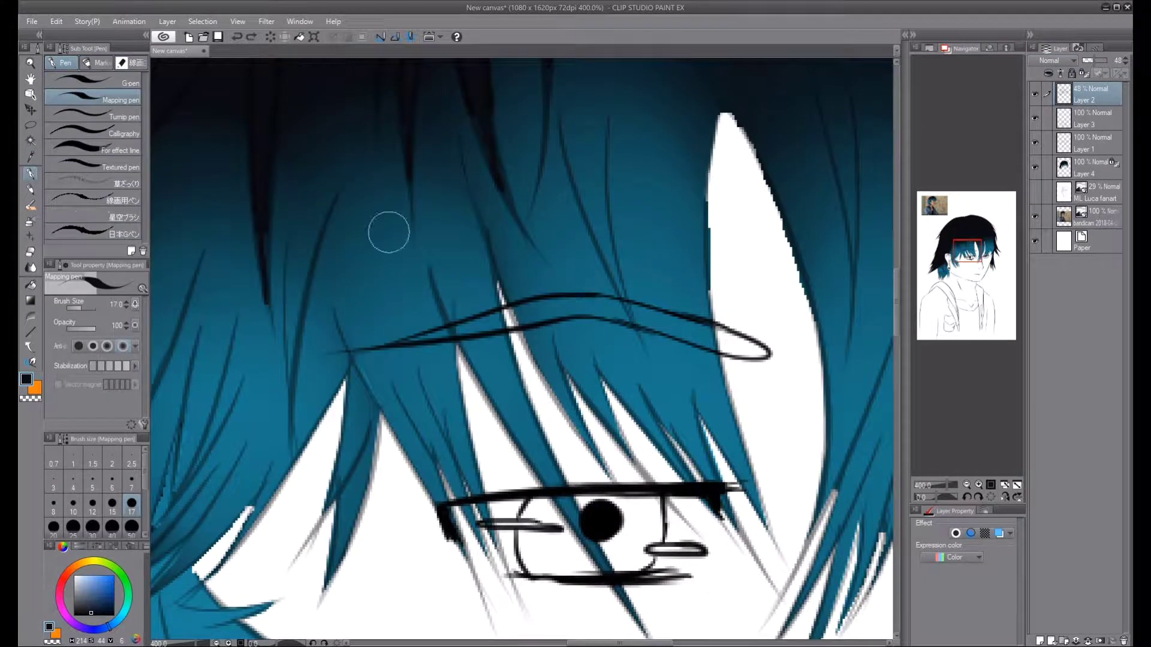
- Paint tapering near-black strands down into the fringe's teal on Layer 4 with the Mapping pen at size 17
key(alt+bracketleft)
key(alt+bracketleft)
key(alt+bracketleft)
scroll(510, 206, up, 5)
scroll(543, 217, down, 1)
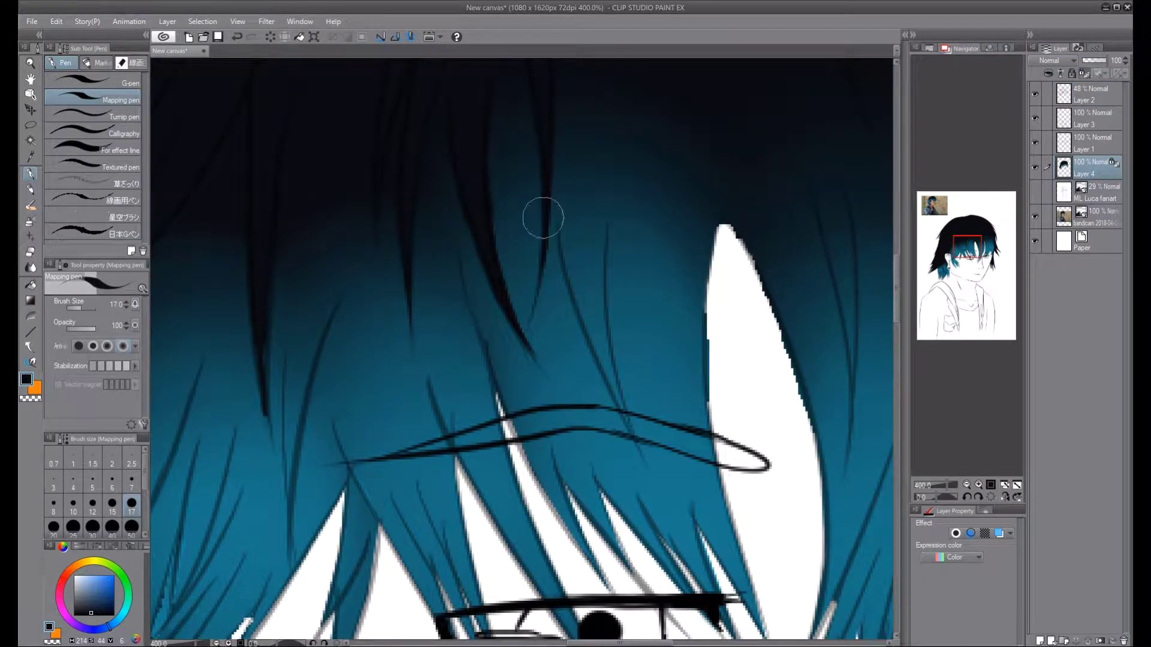
scroll(270, 272, up, 2)
scroll(491, 248, right, 6)
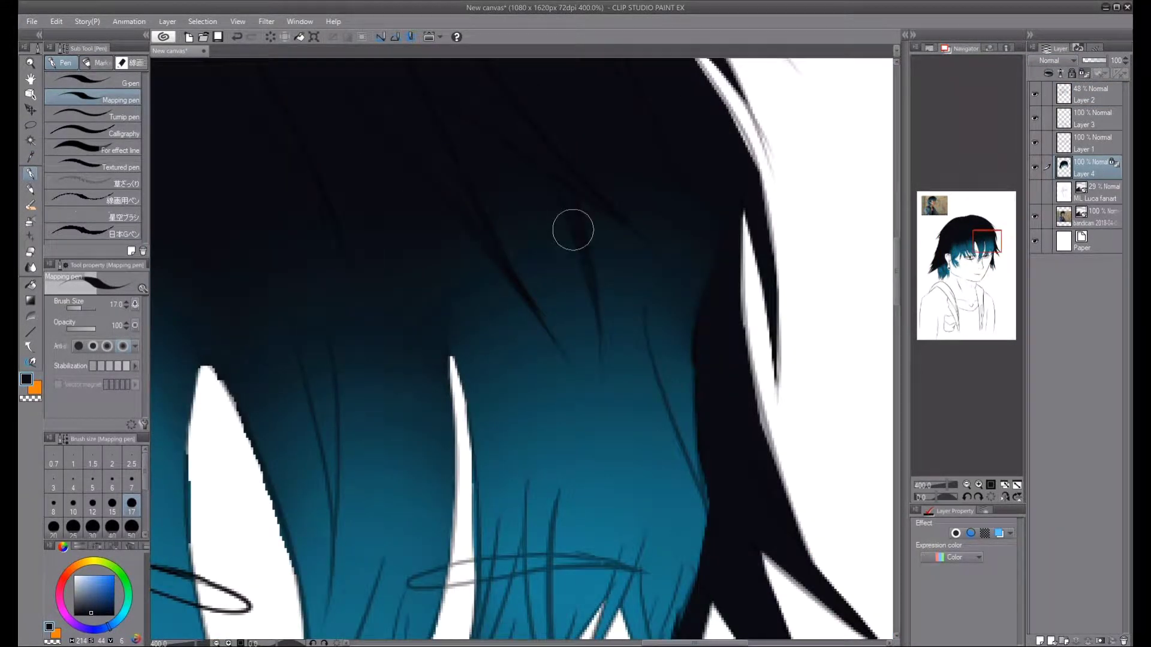
scroll(631, 109, down, 3)
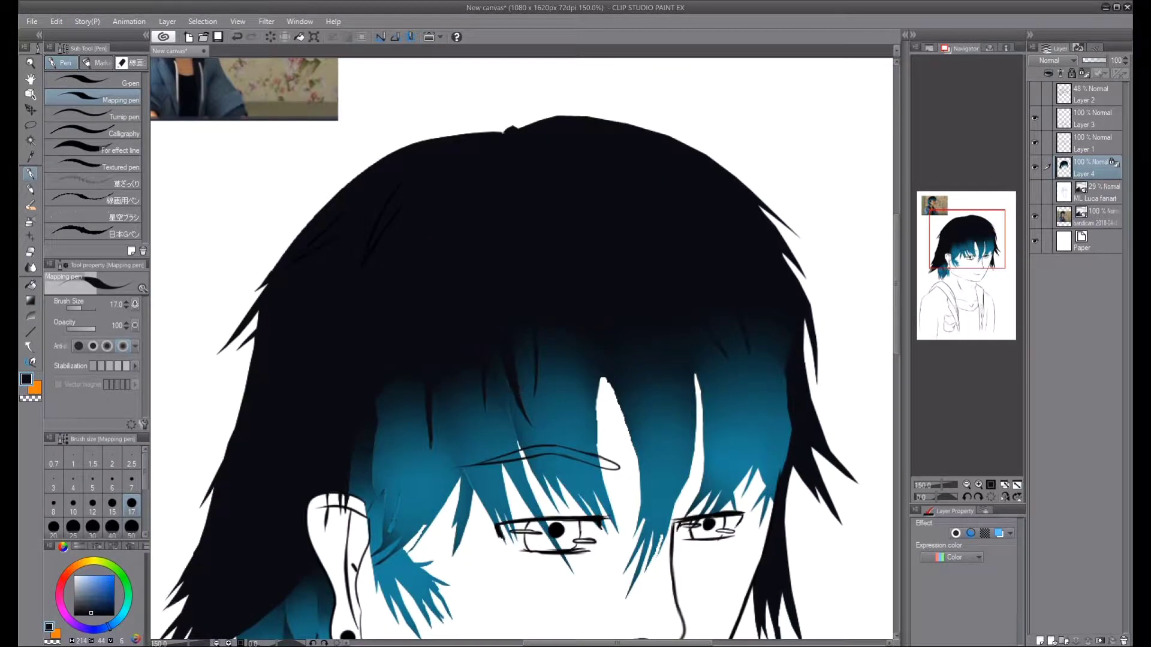
- Soften the marks on the teal side lock in front of the ear with Blur at size 7 and save the canvas
key(j)
scroll(373, 496, up, 3)
scroll(240, 522, up, 2)
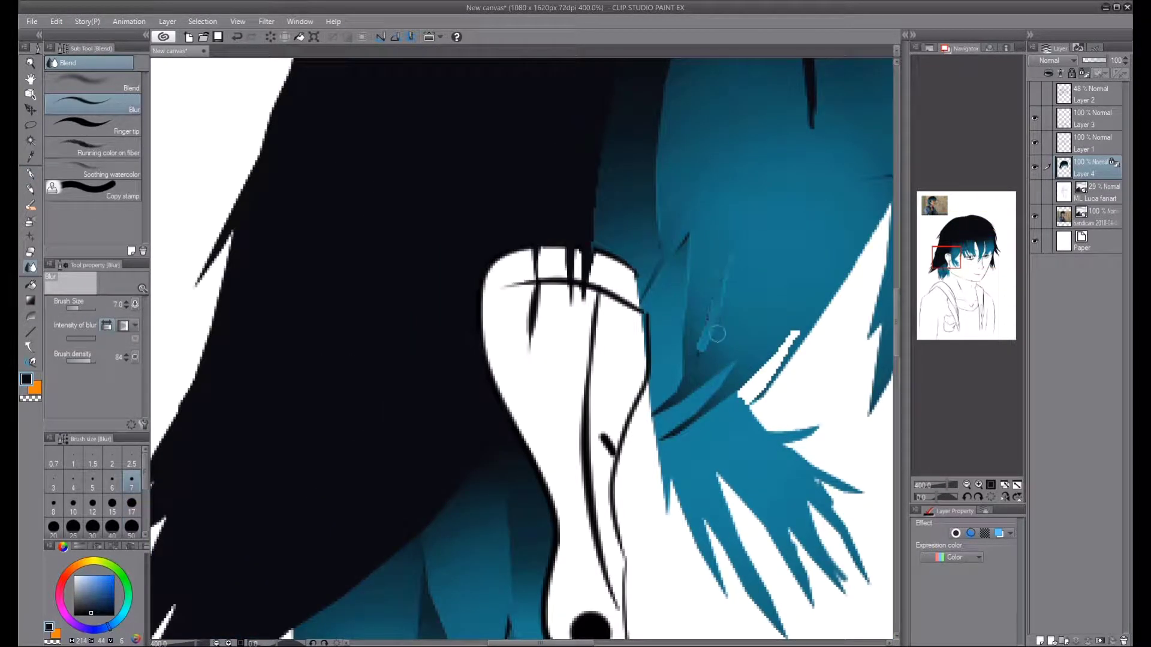
key(ctrl+0)
key(ctrl+s)
- Lasso the far eyebrow and make Layer 2 the active layer
click(1085, 144)
key(m)
mouse_move(618, 313)
mouse_down()
mouse_move(622, 414)
mouse_move(671, 314)
mouse_up()
key(ctrl+t)
key(Escape)
scroll(660, 371, up, 2)
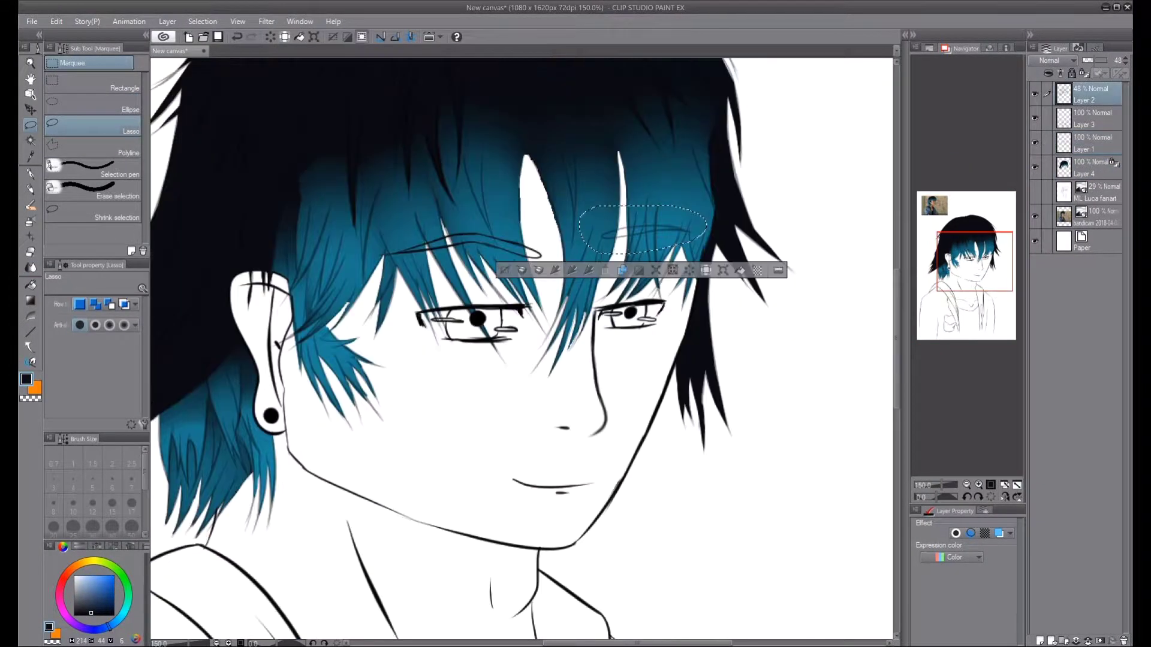
- Set Layer 2's opacity to 100%
click(1084, 119)
key(ctrl+t)
key(Return)
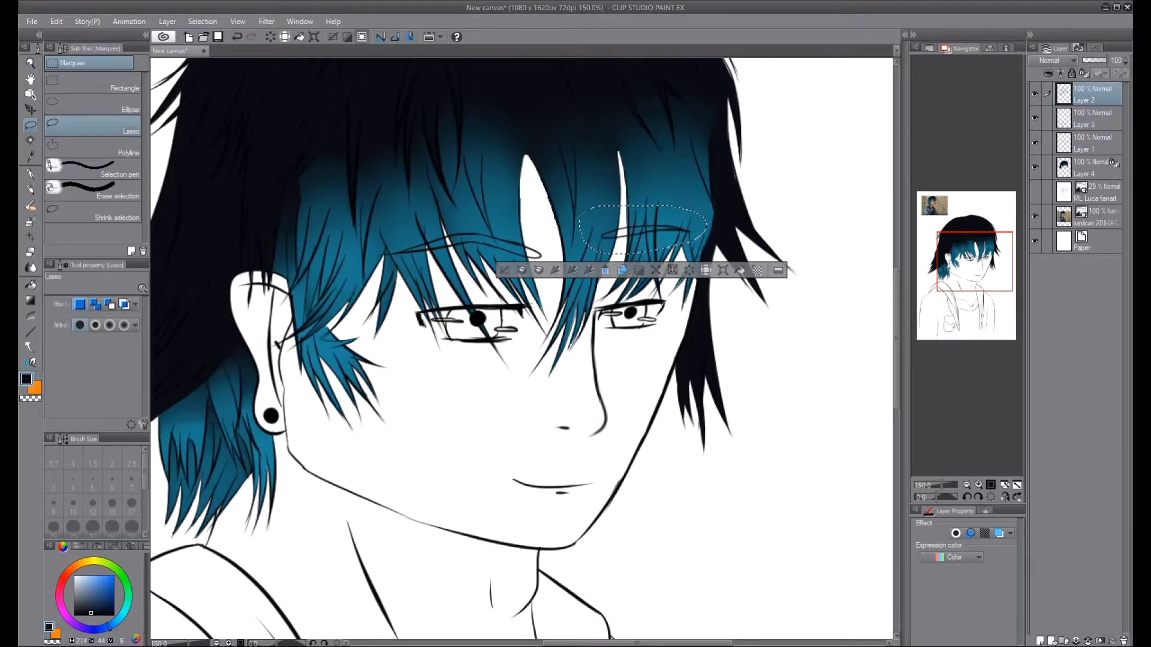
- Copy the far eyebrow to its own layer, with Layer 2 hidden, and erase the stray hair lines around it
key(e)
scroll(578, 334, up, 3)
mouse_move(503, 446)
mouse_down()
mouse_move(516, 406)
mouse_move(515, 418)
mouse_move(688, 411)
mouse_up()
mouse_move(611, 359)
mouse_down()
mouse_move(587, 352)
mouse_move(699, 373)
mouse_up()
drag(554, 397, 589, 390)
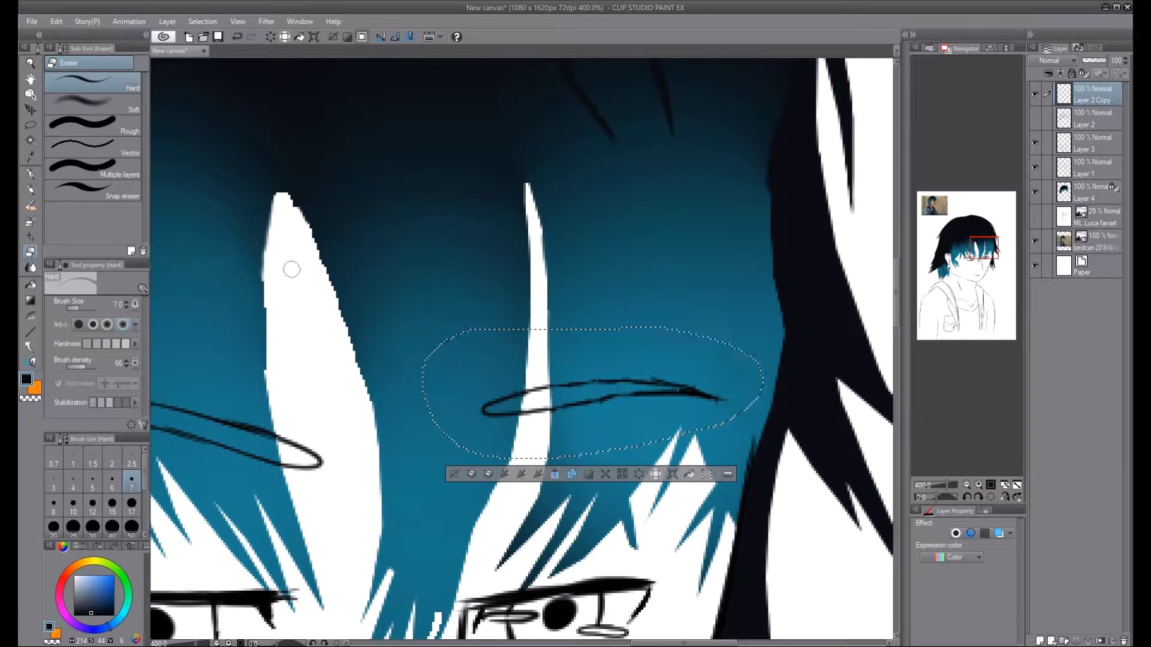
- Tidy the copied eyebrow's outline with the black pen and move it slightly lower with Transform
key(p)
key(ctrl+t)
key(ctrl+minus)
key(m)
key(Return)
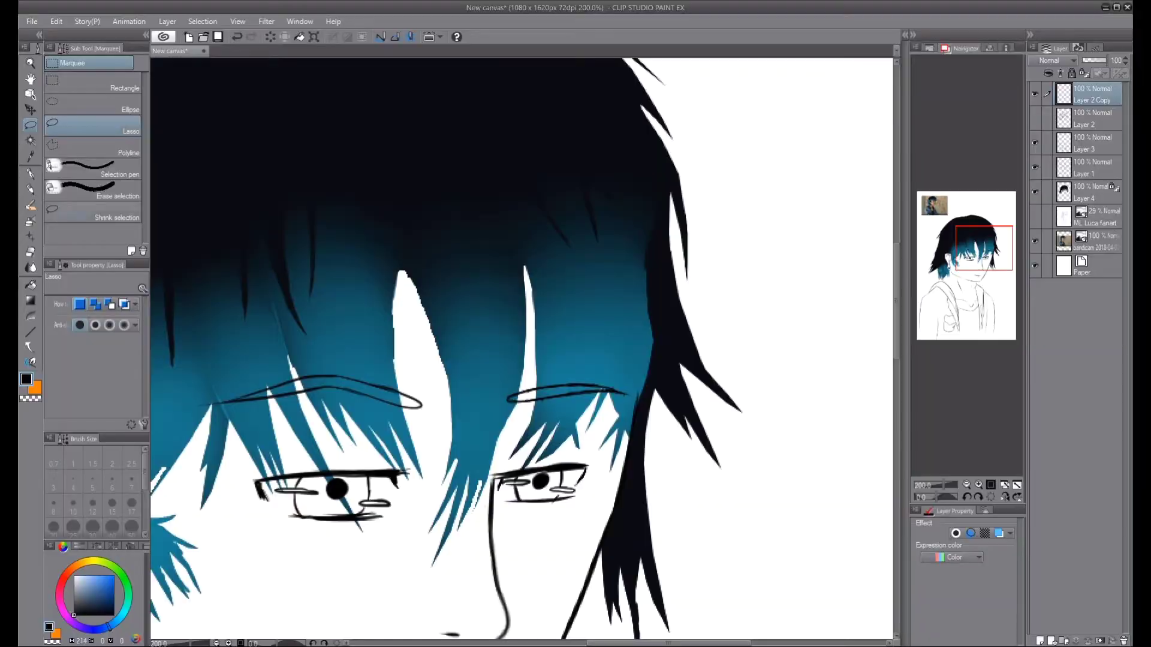
- Show Layer 2 again and erase the leftover original far eyebrow from it
click(1035, 118)
key(e)
key(ctrl+plus)
click(1091, 120)
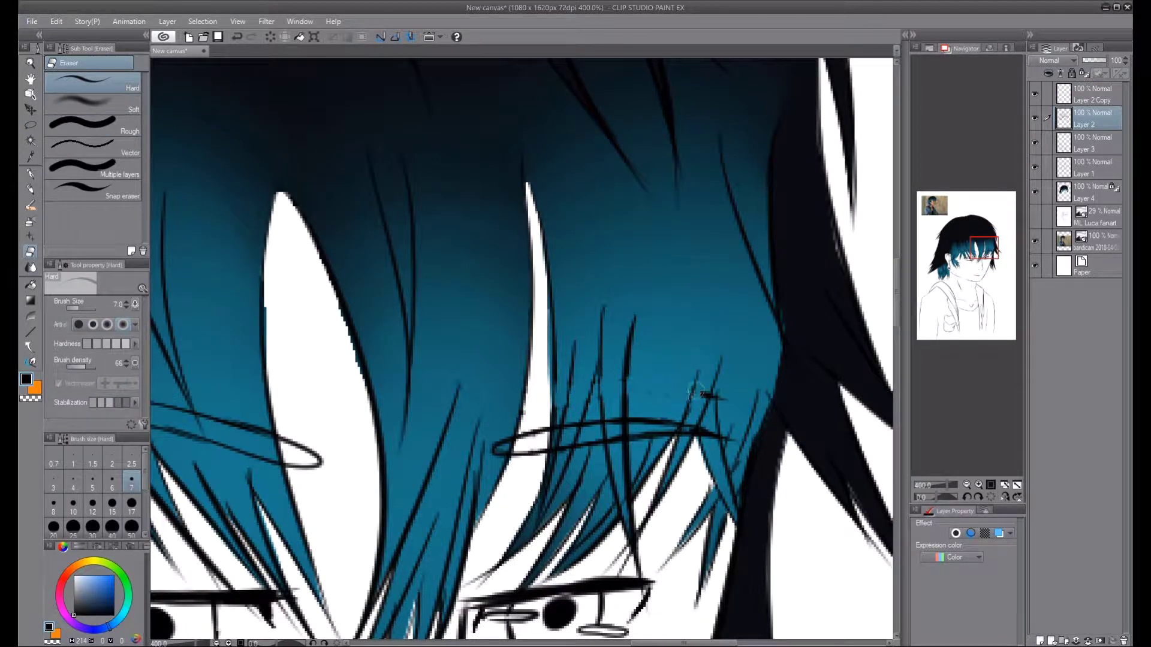
key(p)
key(ctrl+minus)
key(ctrl+minus)
key(ctrl+minus)
key(ctrl+minus)
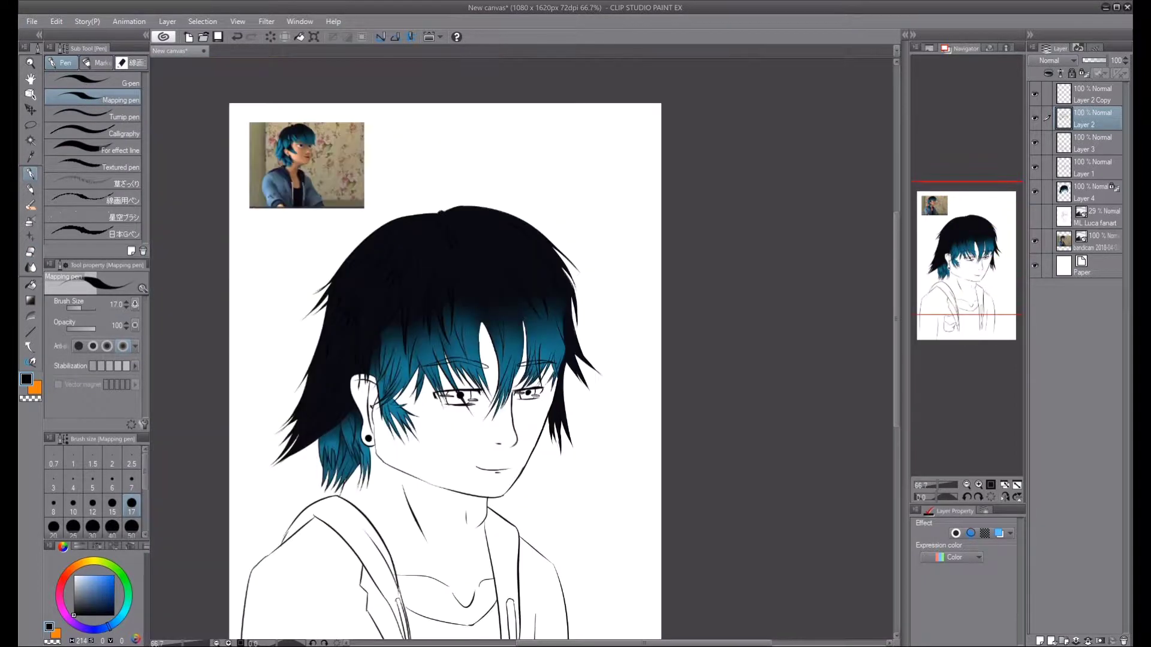
- Add a new layer beneath Layer 1 and fill the face and forehead gap with a tan skin colour
key(w)
key(ctrl+shift+n)
click(468, 426)
drag(1091, 120, 1091, 204)
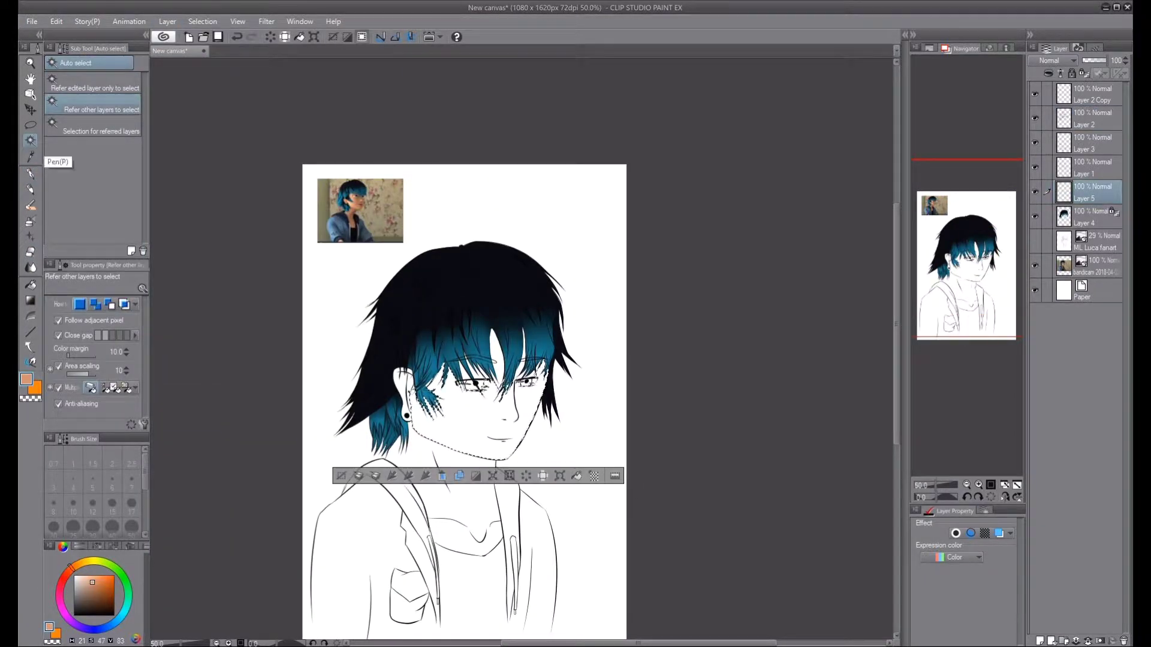
key(ctrl+plus)
mouse_move(395, 474)
mouse_down()
mouse_move(539, 455)
mouse_move(467, 396)
mouse_up()
key(ctrl+d)
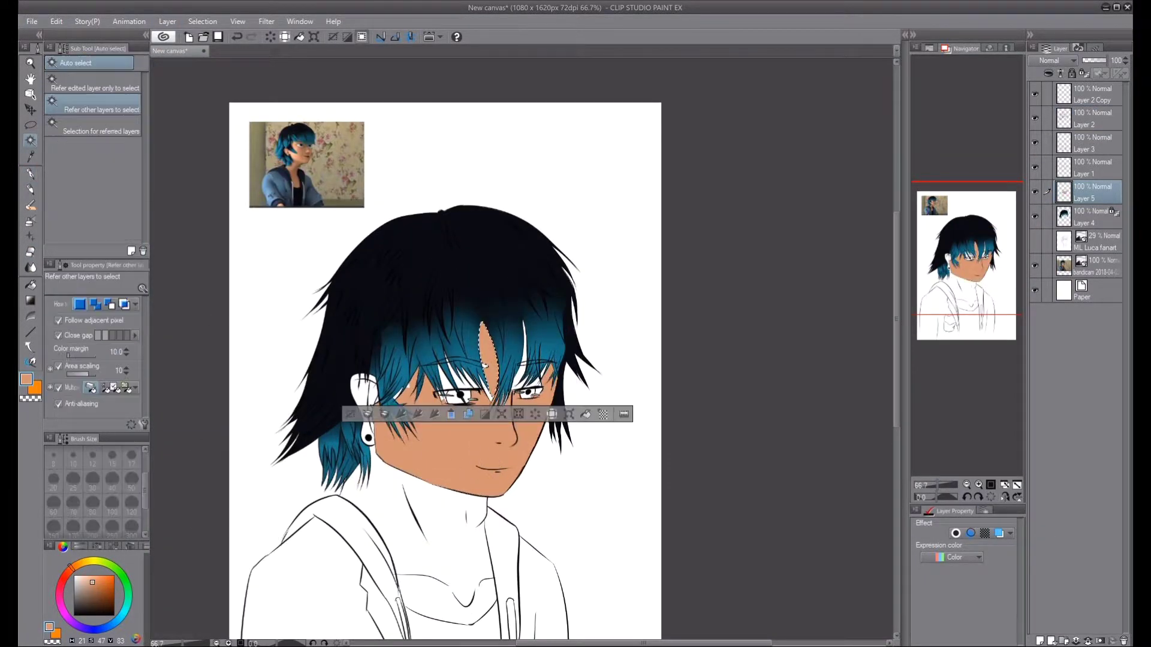
- Place Layer 5 below Layer 4, paint tan into the ear and remaining face gaps, and blacken the eyebrows' inner ends
key(p)
key(ctrl+plus)
key(ctrl+plus)
drag(503, 335, 575, 384)
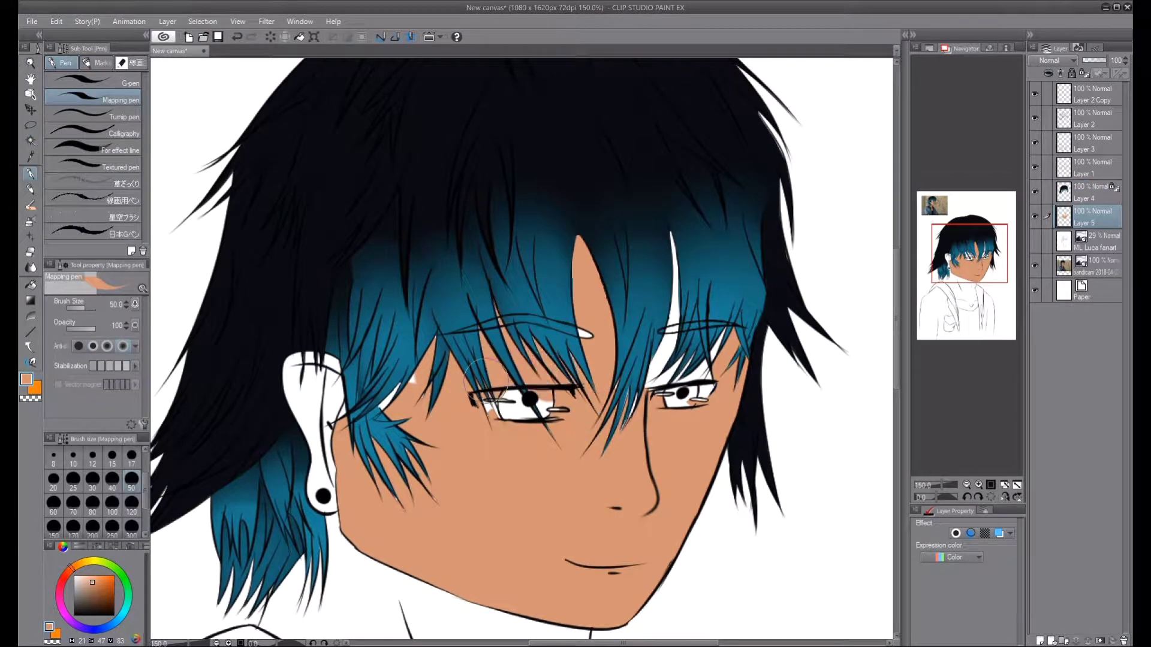
drag(300, 360, 311, 515)
drag(660, 252, 690, 389)
drag(624, 312, 653, 347)
key(i)
key(p)
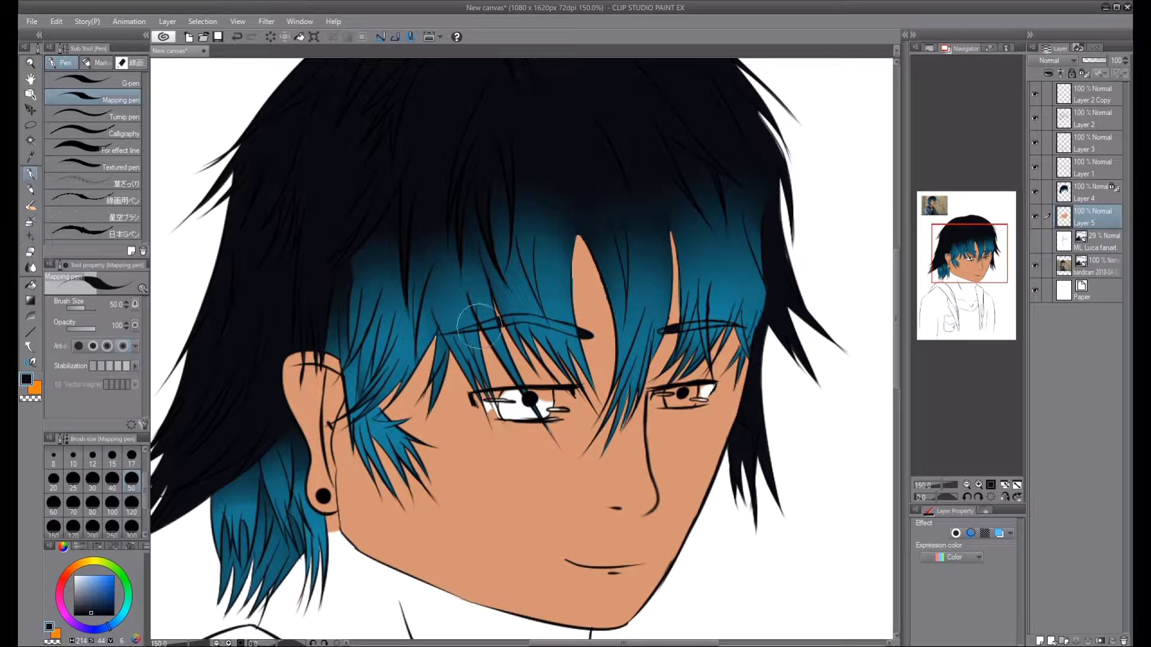
- Enlarge the reference photo to a scale ratio of 113 and choose a dark teal pen colour for the eyes
key(o)
drag(969, 253, 942, 202)
click(539, 389)
drag(408, 290, 322, 283)
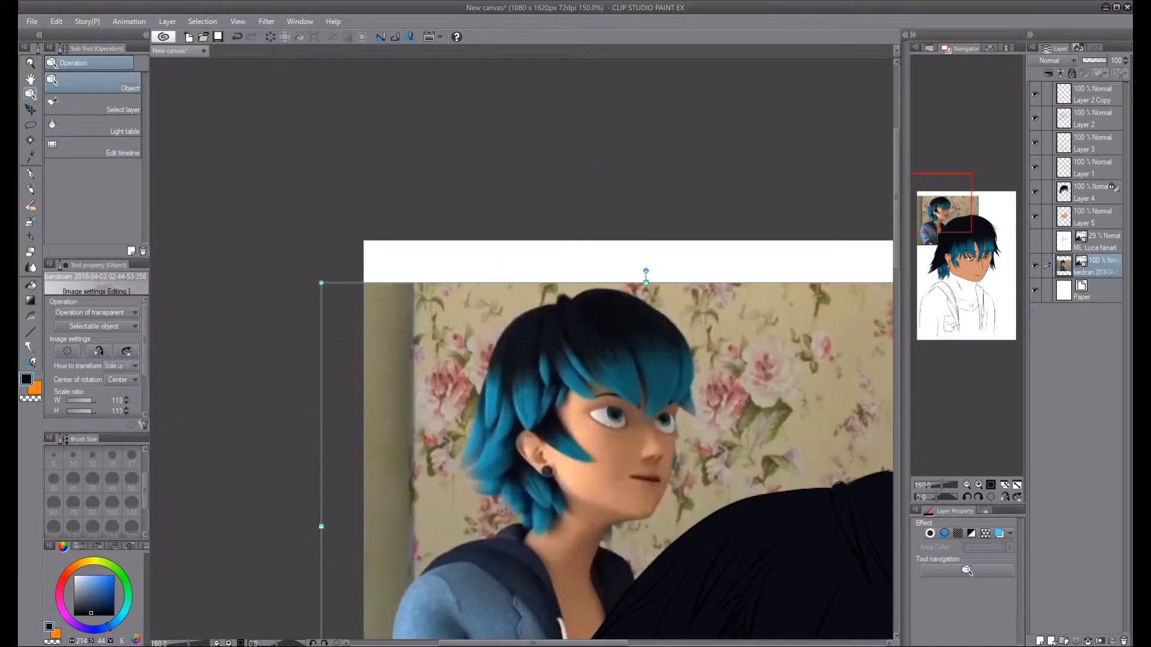
click(646, 526)
key(p)
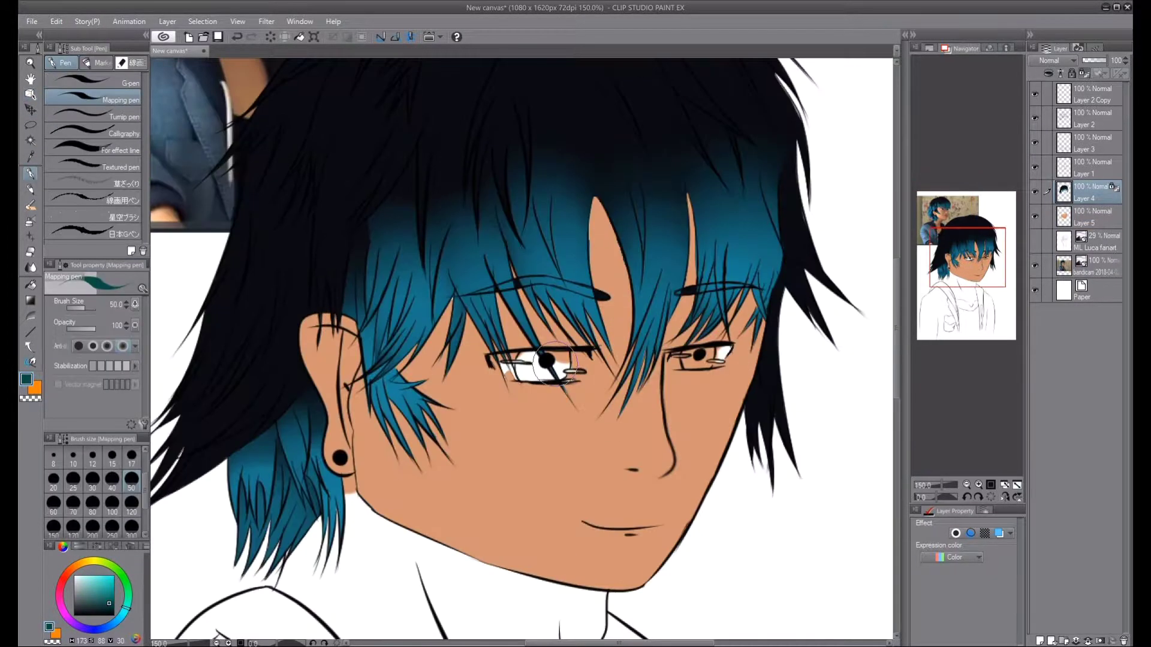
- With the paper coloured purple, paint the whites of both eyes on Layer 5
click(967, 257)
click(1085, 216)
scroll(533, 356, up, 1)
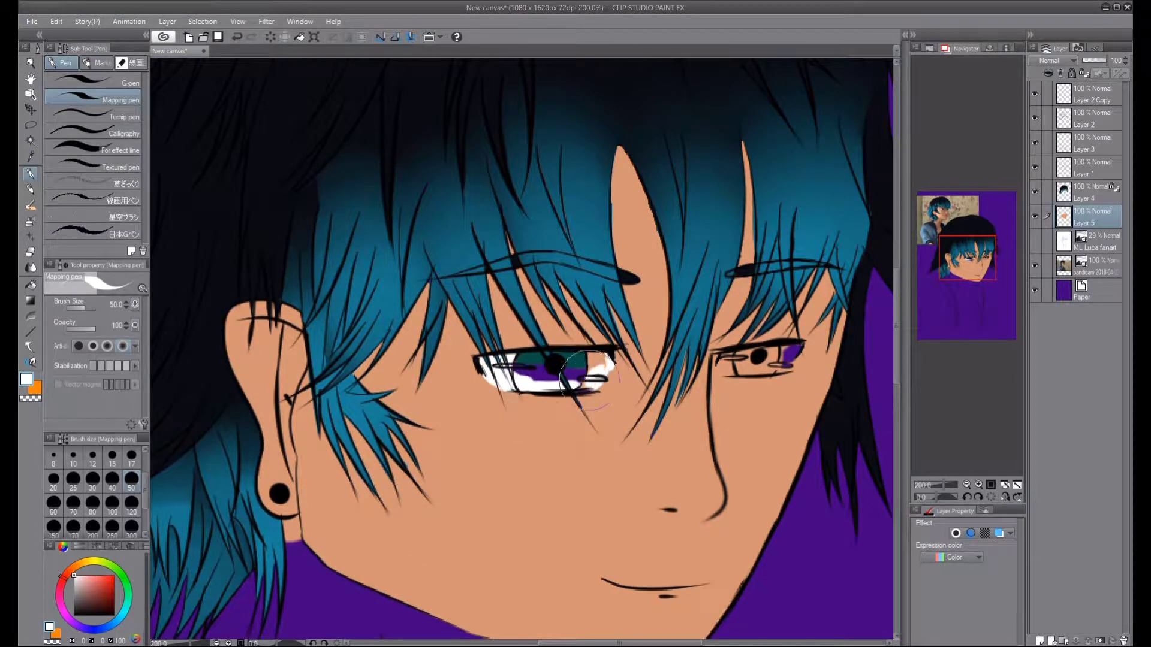
alt+click(725, 363)
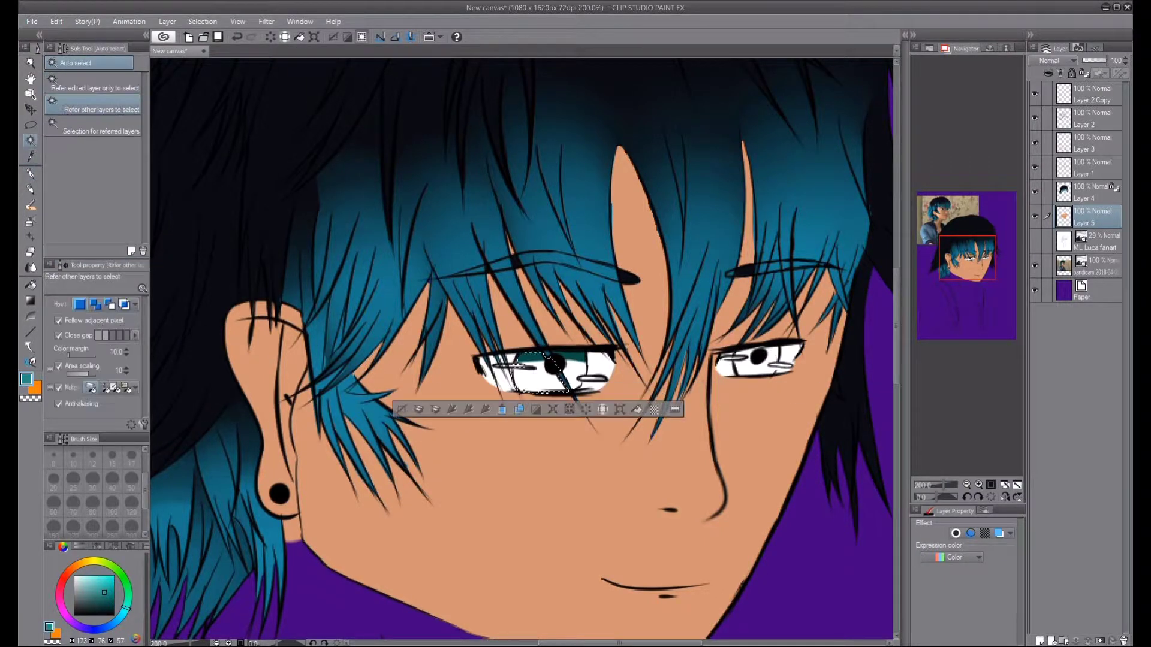
- Select the irises of both eyes and colour them teal with a darker teal shade at the upper edge
click(550, 367)
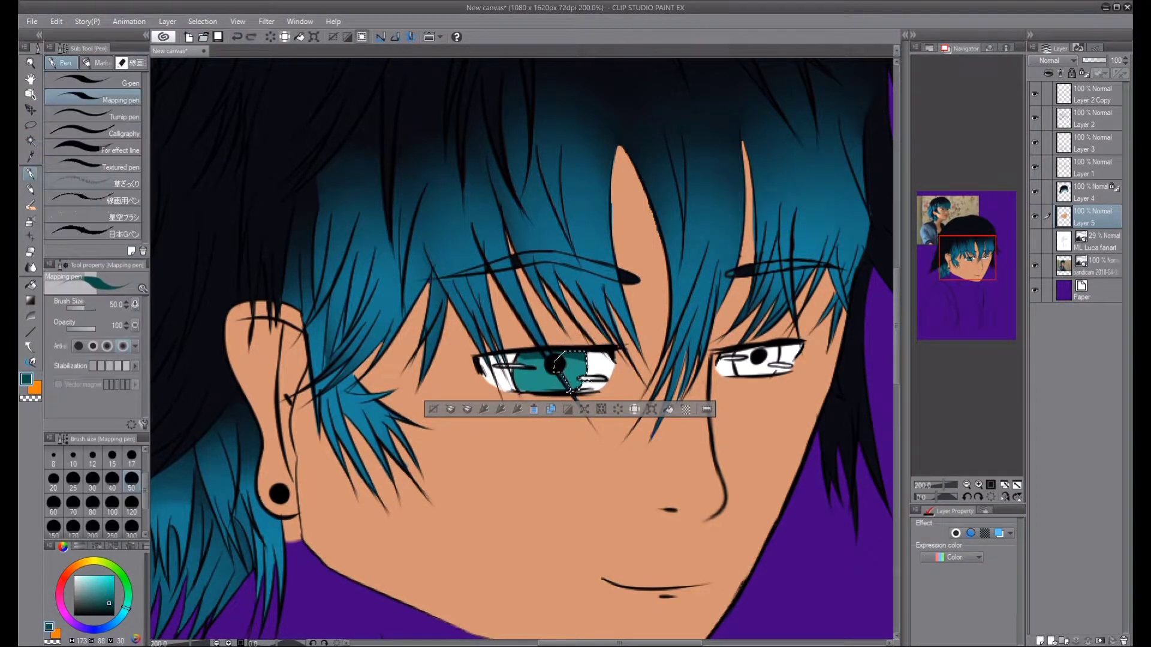
key(ctrl+d)
drag(791, 345, 797, 367)
click(750, 360)
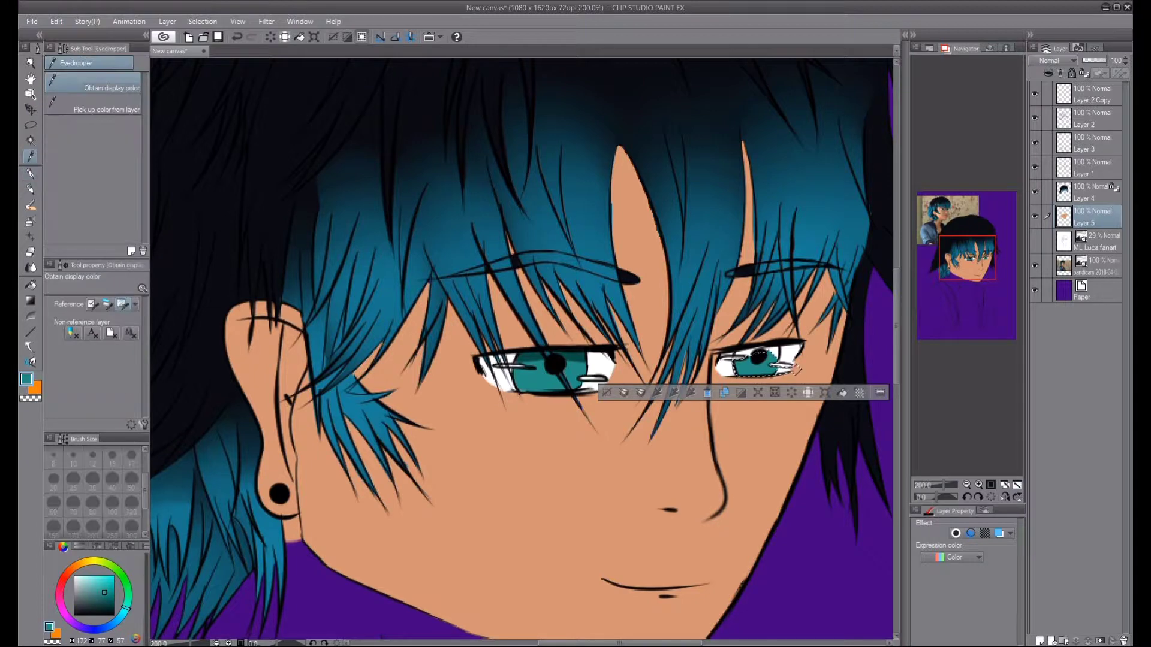
key(ctrl+d)
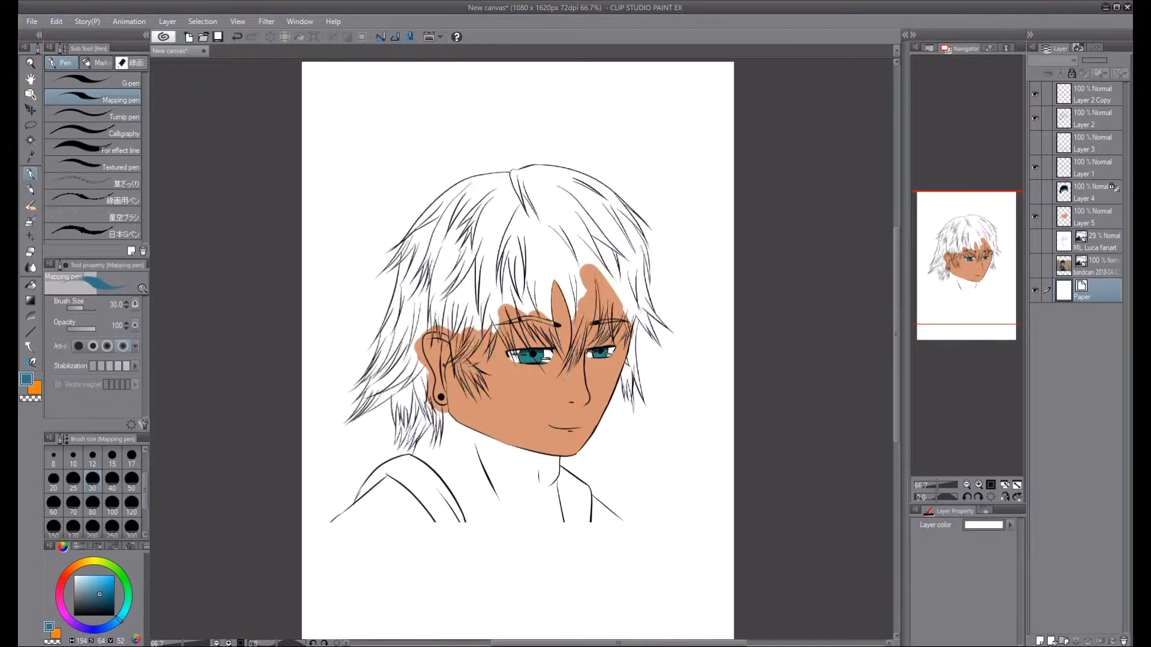
- Isolate the skin on Layer 5 and repaint the jaw and cheeks in a lighter peach with a large pen
key(i)
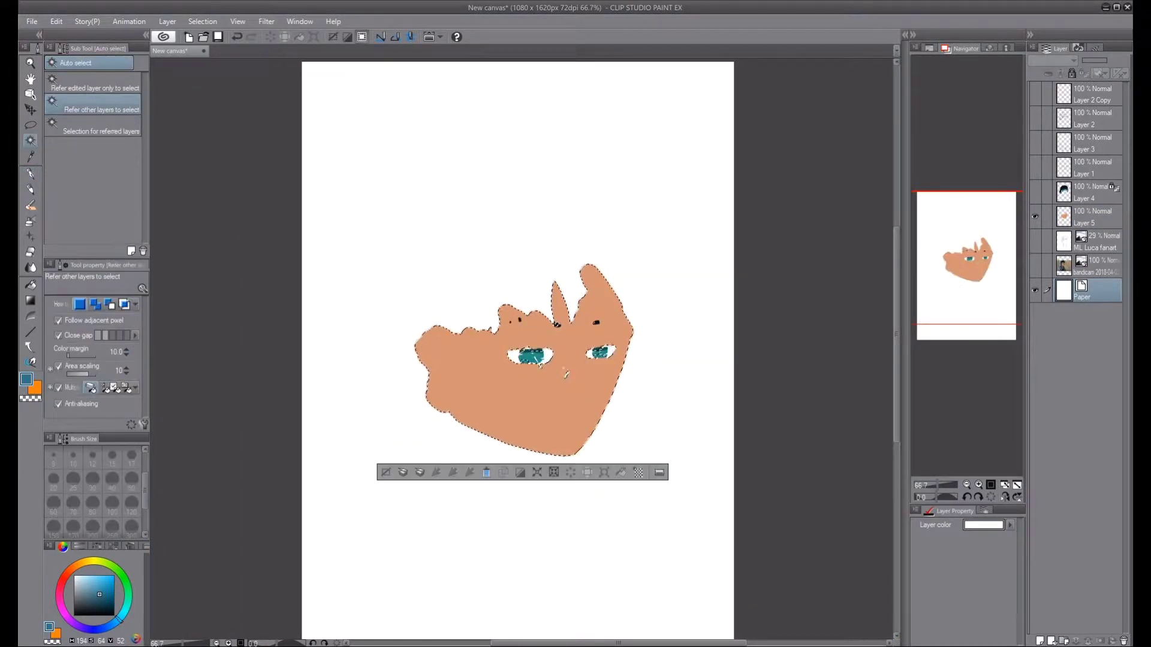
key(p)
key(ctrl+d)
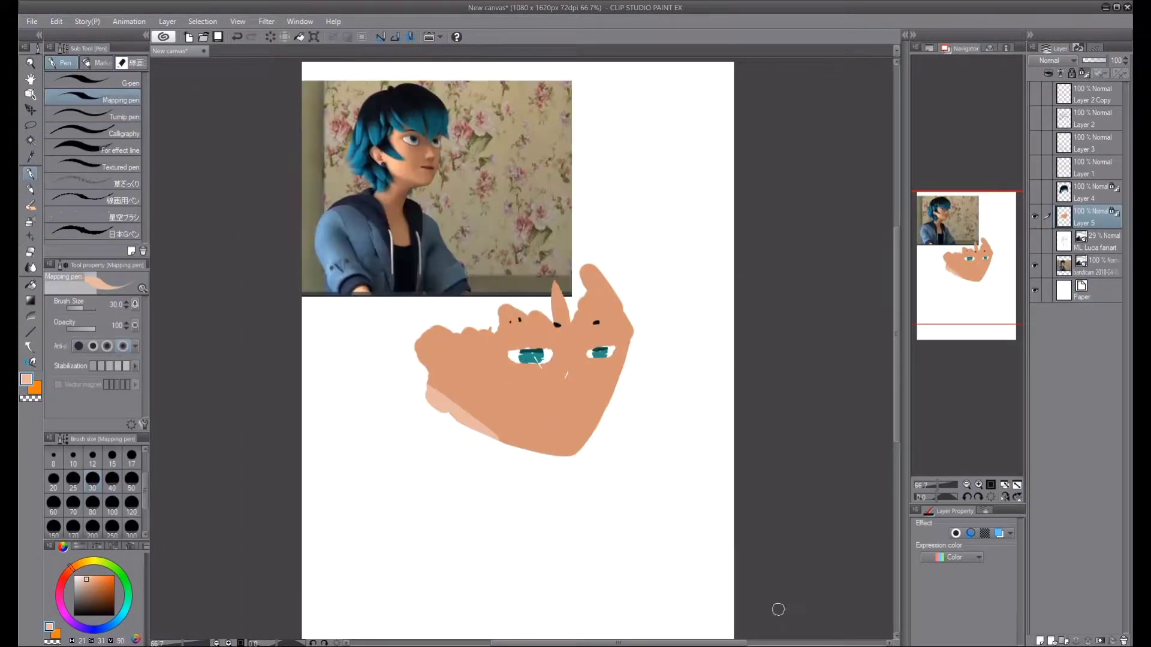
drag(431, 419, 565, 376)
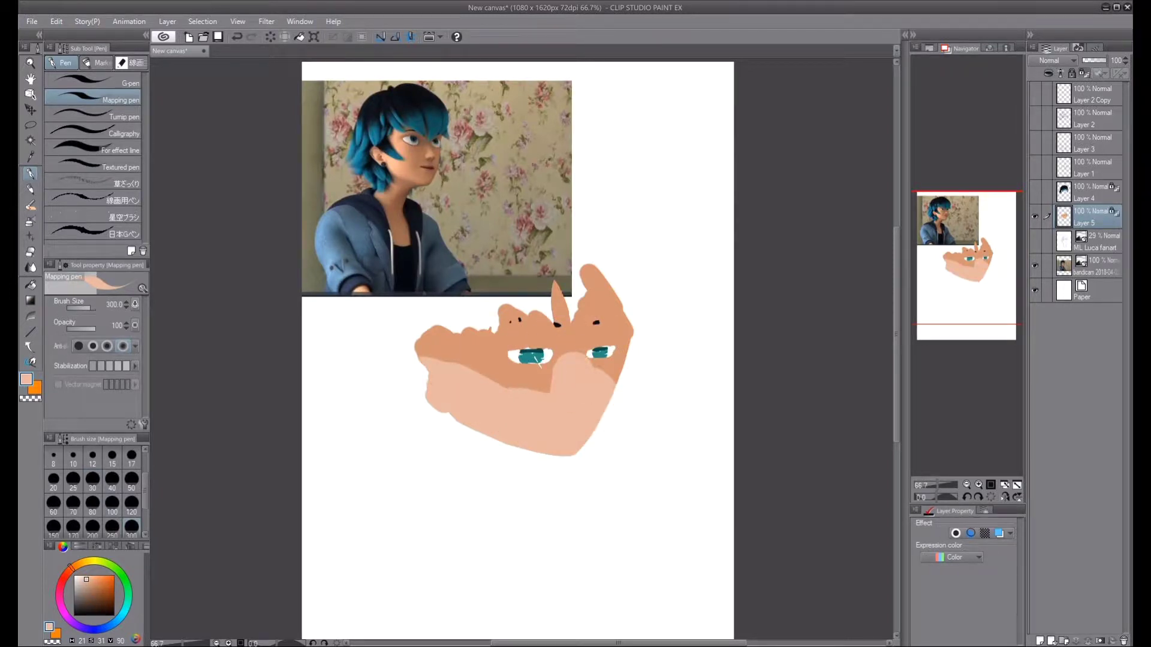
- Cover the remaining tan on the ear, forehead and around both eyes with the lighter peach using the size 50 pen
scroll(522, 349, up, 3)
key(alt)
mouse_move(308, 364)
mouse_down()
mouse_move(599, 204)
mouse_move(747, 371)
mouse_up()
key(ctrl+z)
mouse_move(662, 162)
mouse_down()
mouse_move(646, 260)
mouse_move(597, 198)
mouse_move(629, 267)
mouse_move(749, 354)
mouse_up()
key(ctrl+z)
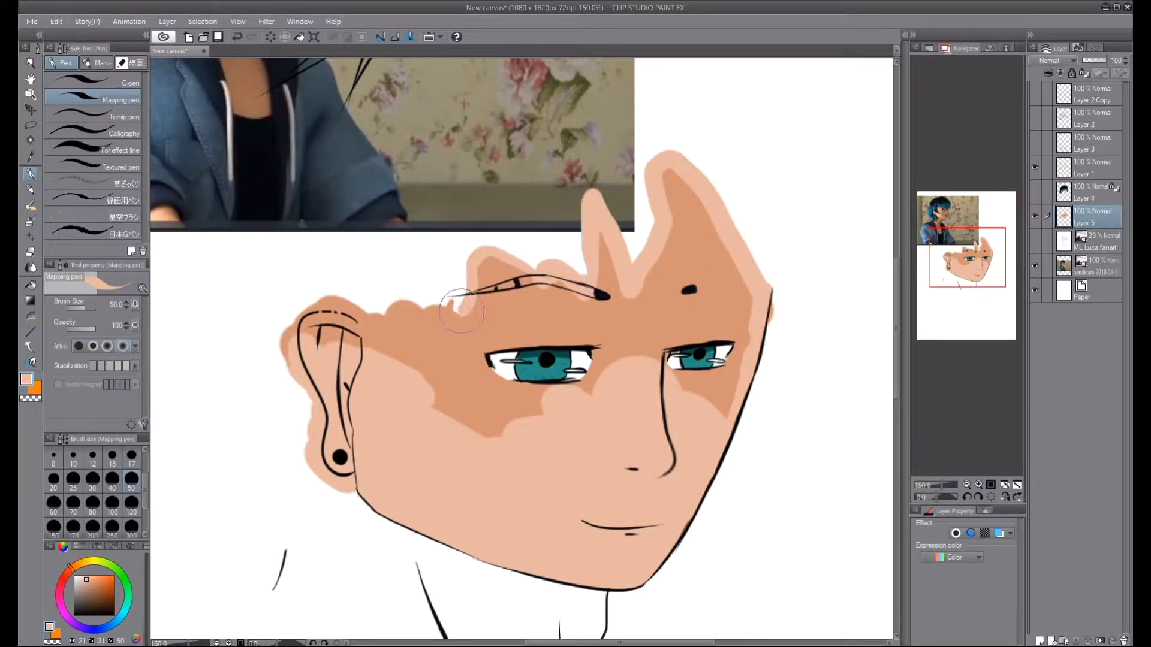
drag(470, 300, 295, 339)
key(ctrl+z)
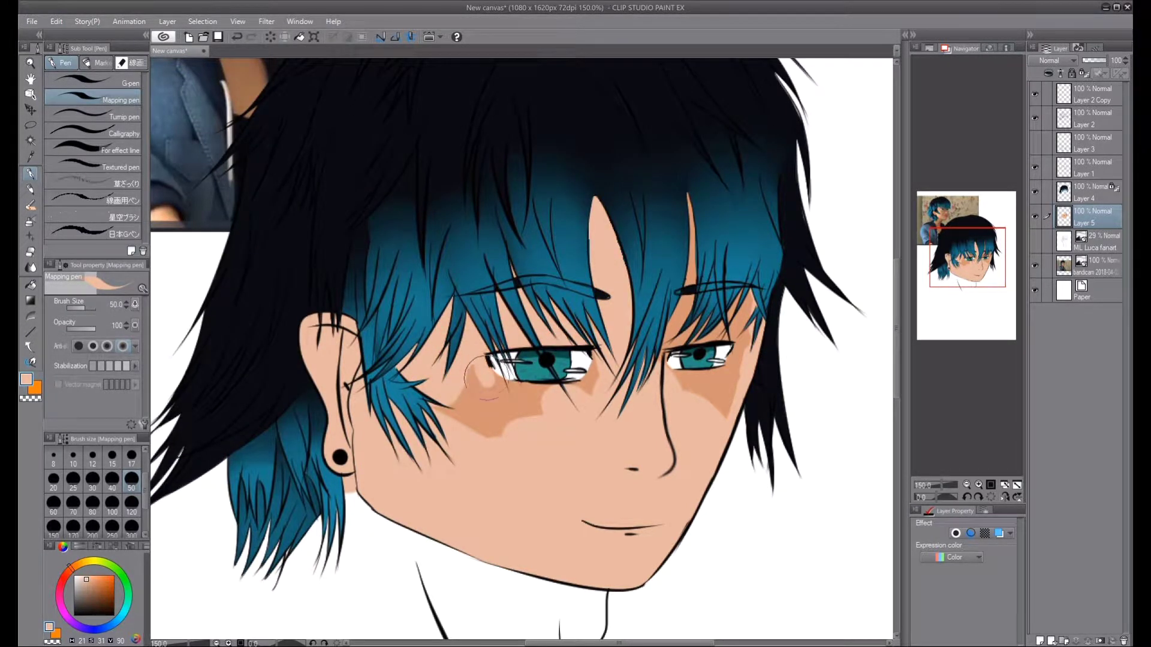
drag(518, 384, 488, 424)
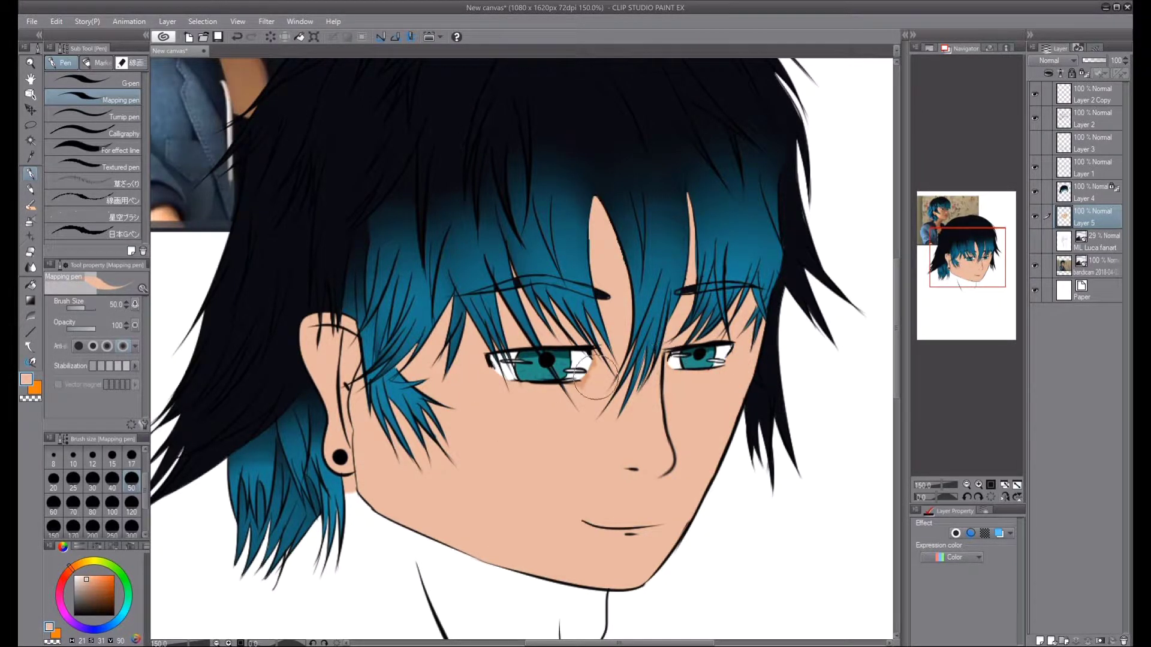
- Select the neck and upper chest and fill them with the same peach using the size 300 pen
key(ctrl+minus)
key(ctrl+minus)
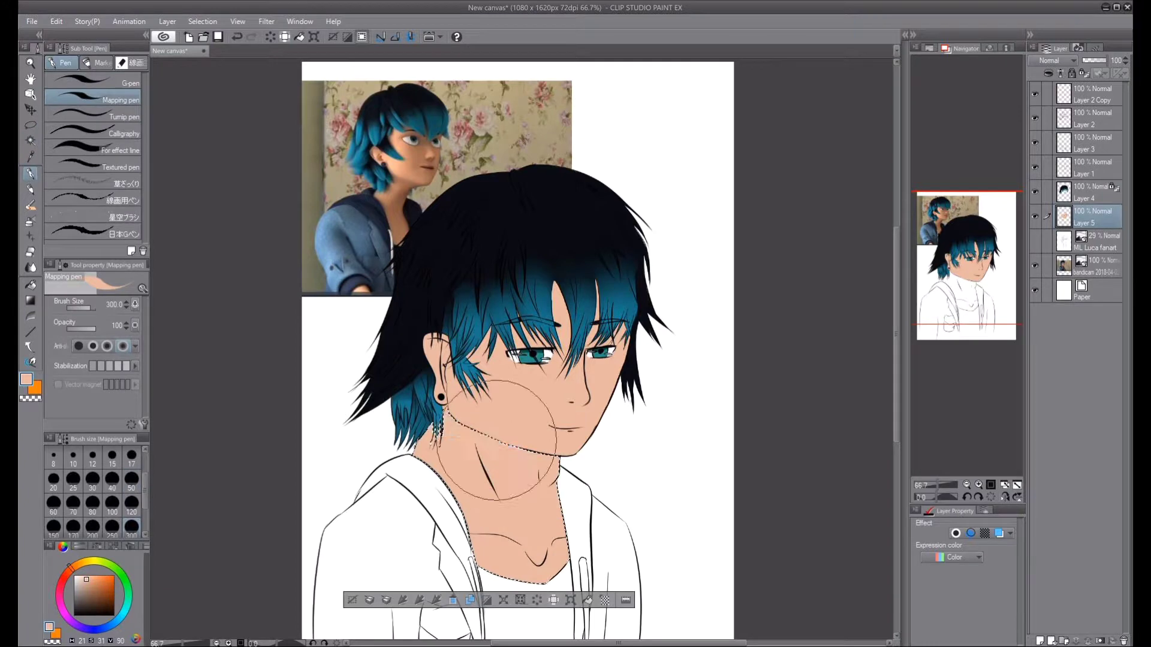
scroll(518, 348, down, 3)
- Add a raster layer, paint a magenta band closing the open lower edge of the clothing, and set its opacity to 21%
key(w)
click(167, 21)
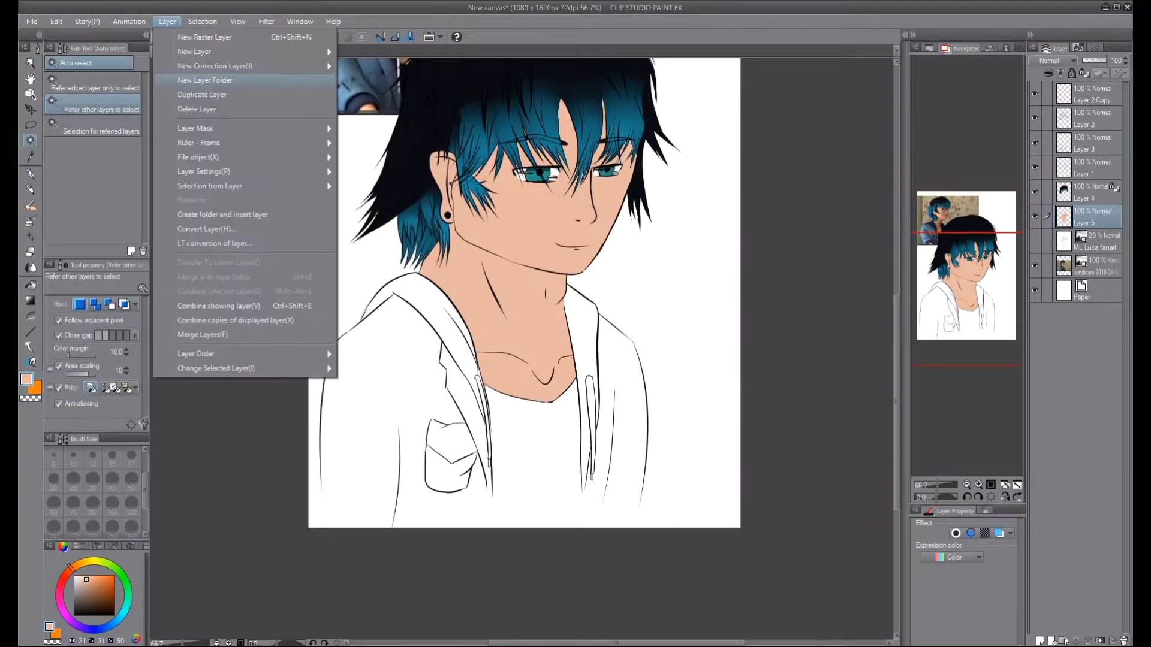
click(198, 36)
key(b)
mouse_move(333, 484)
mouse_down()
mouse_move(405, 518)
mouse_move(629, 502)
mouse_up()
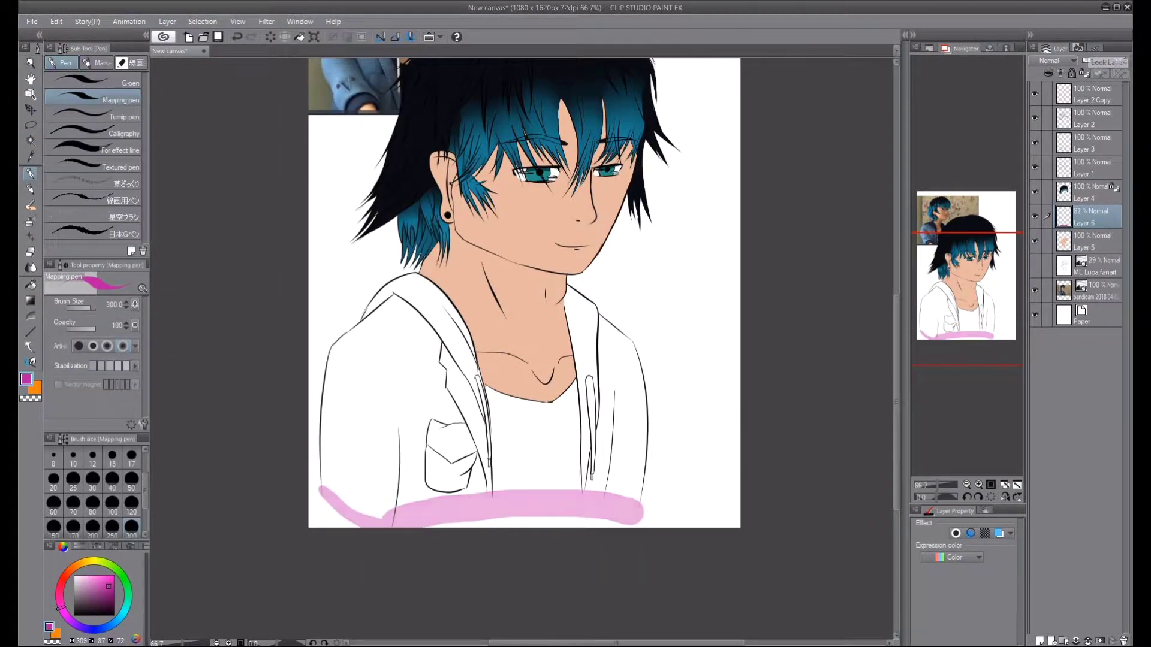
drag(1102, 60, 1086, 60)
- On new Layer 7, fill both sides of the hood with dark navy, keeping the drawstrings white
key(i)
scroll(533, 347, up, 4)
key(p)
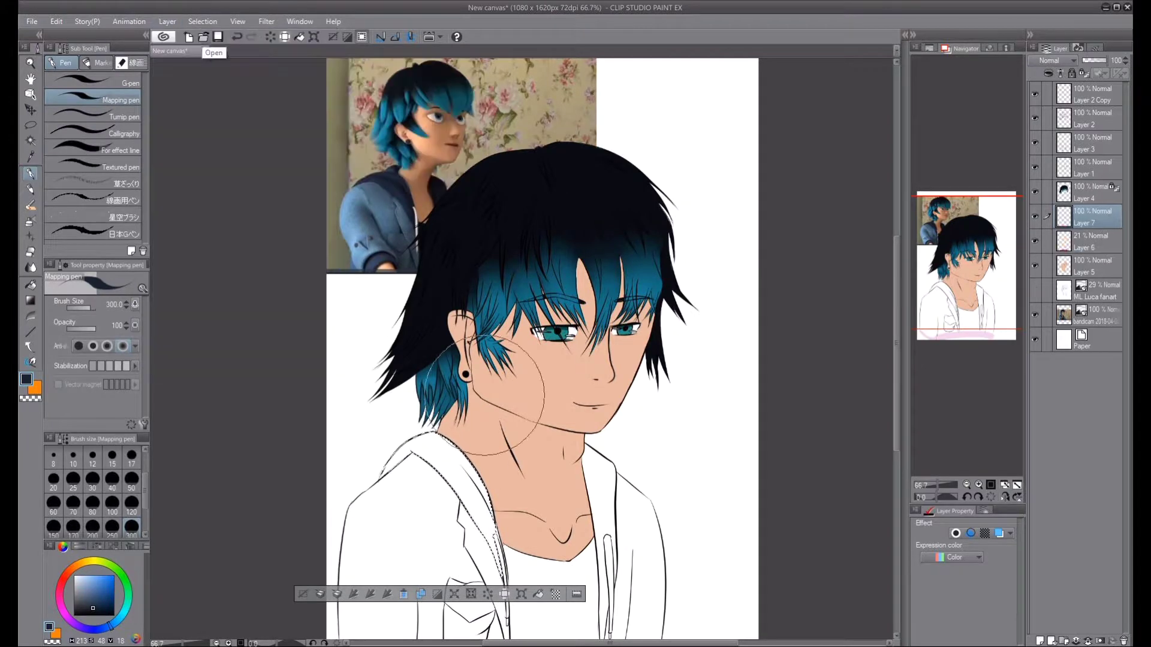
drag(384, 462, 492, 527)
drag(599, 479, 606, 624)
scroll(534, 347, down, 3)
key(e)
scroll(717, 420, up, 5)
key(ctrl+d)
key(p)
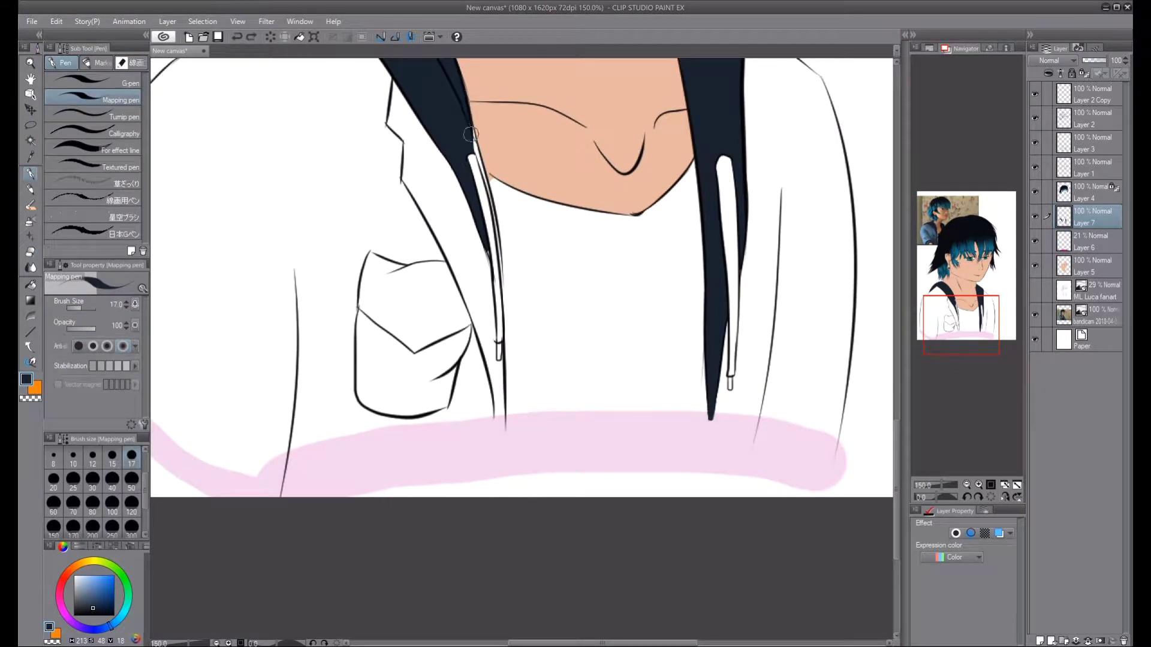
- Select the jacket's front, pocket and sleeve areas and fill them with muted blue
key(w)
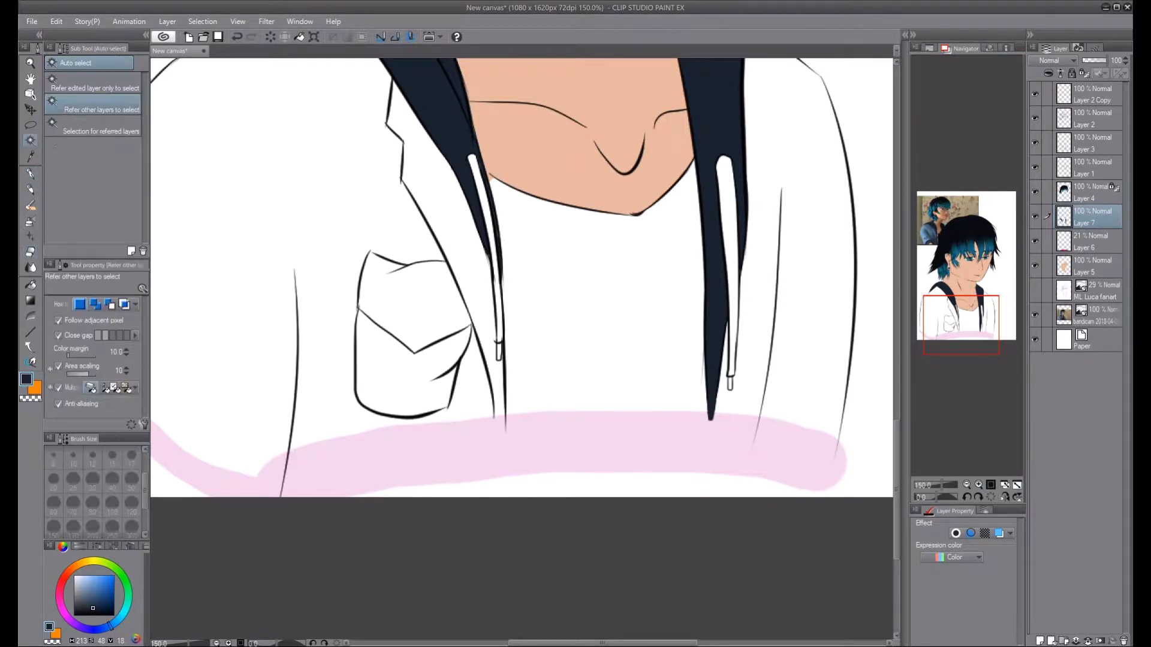
click(473, 240)
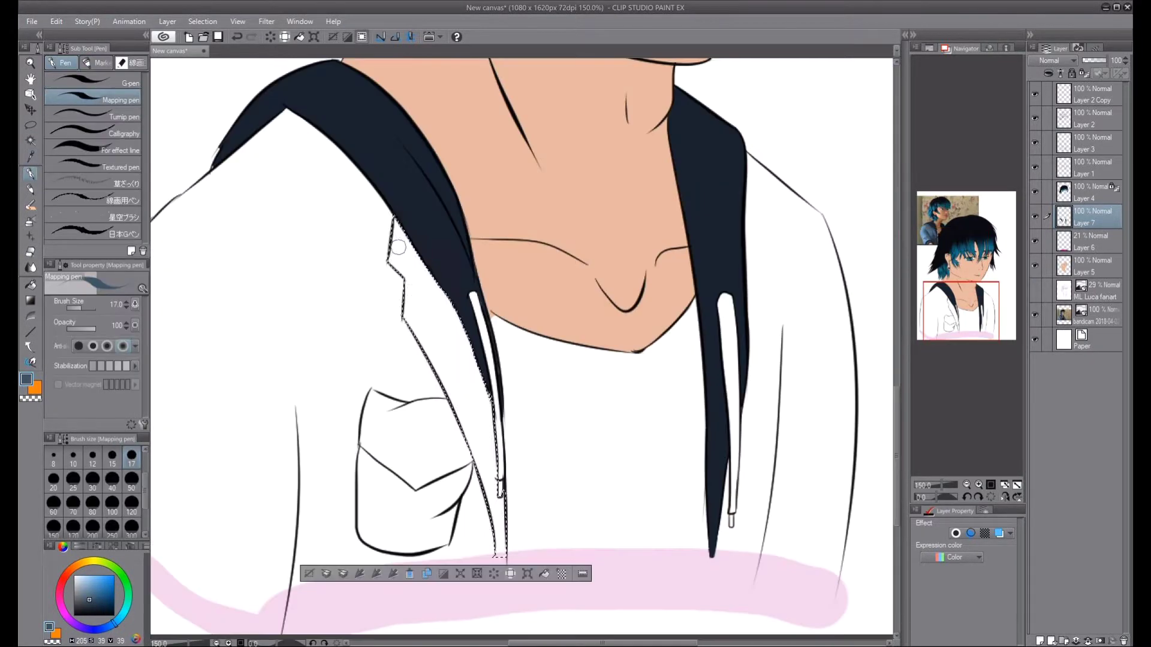
mouse_move(398, 247)
mouse_down()
mouse_move(468, 419)
mouse_move(231, 282)
mouse_move(283, 552)
mouse_move(231, 280)
mouse_move(414, 467)
mouse_up()
key(ctrl+d)
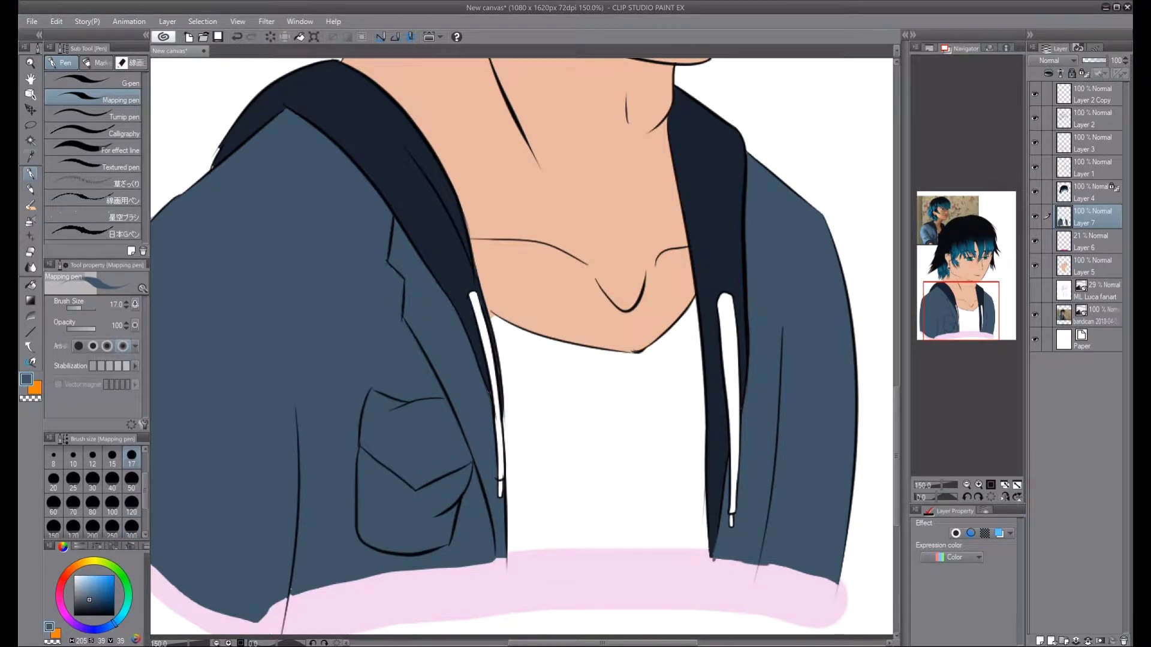
- Outline the back of the hood behind the neck in black on Layer 3 and fill it with navy
drag(305, 189, 383, 389)
alt+click(365, 313)
ctrl+shift+click(365, 313)
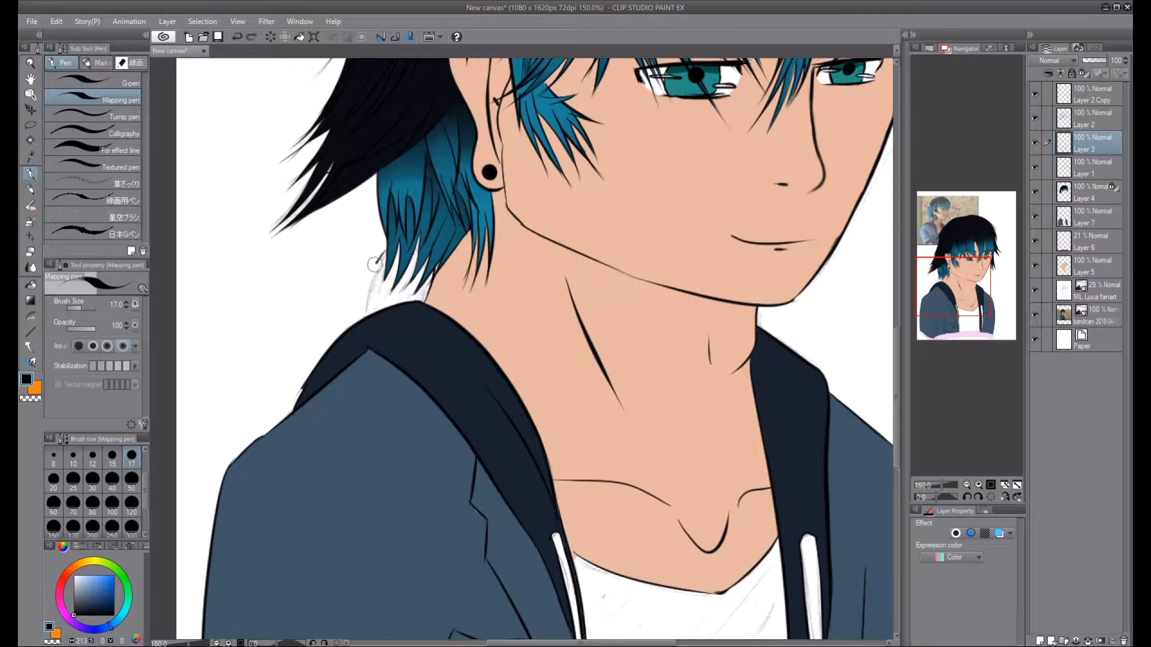
key(w)
click(393, 276)
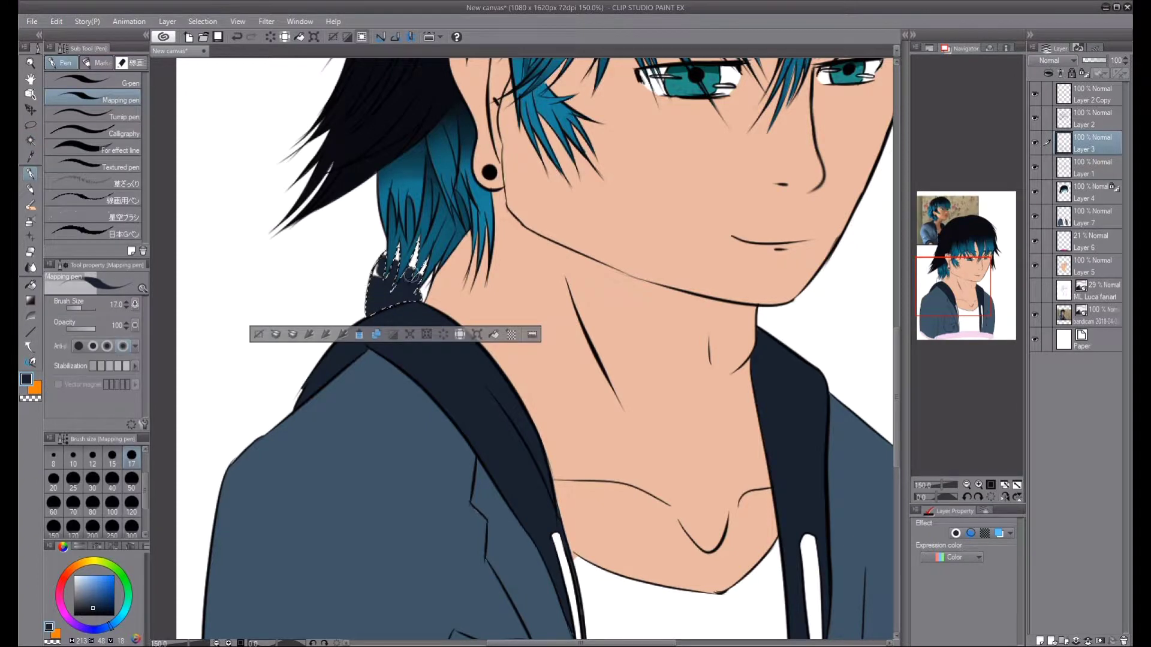
key(p)
- Make Layer 7 active and paint navy into the small white gaps between the hair tips and the hood
scroll(521, 354, up, 5)
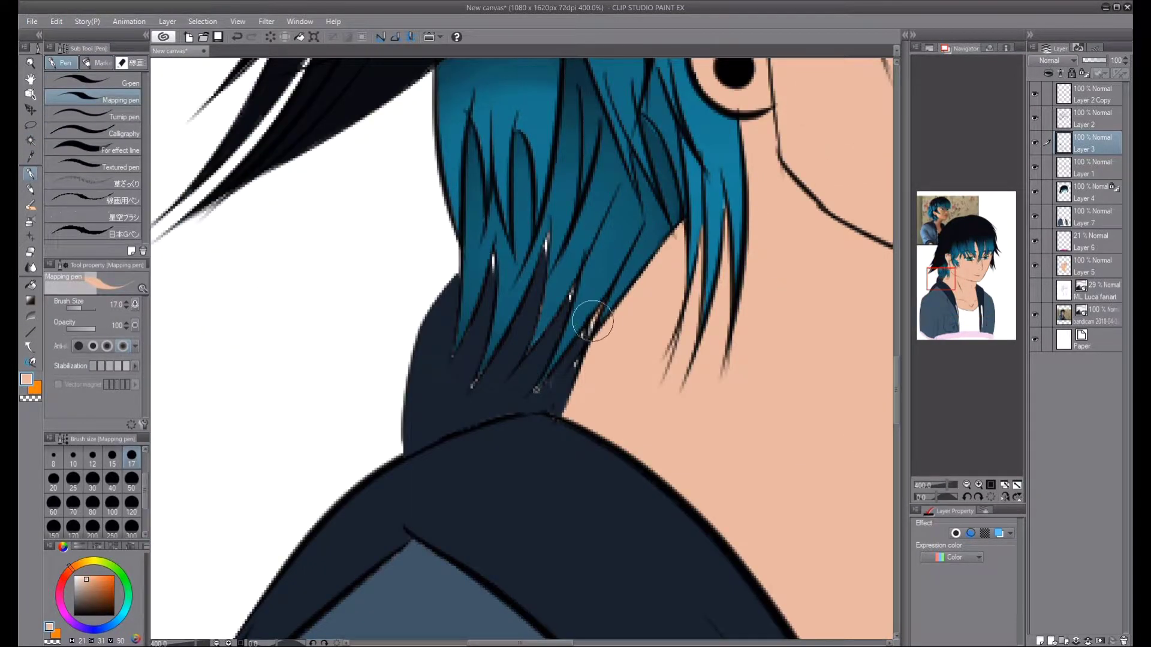
alt+click(360, 509)
ctrl+shift+click(359, 510)
key(alt+BackSpace)
key(ctrl+d)
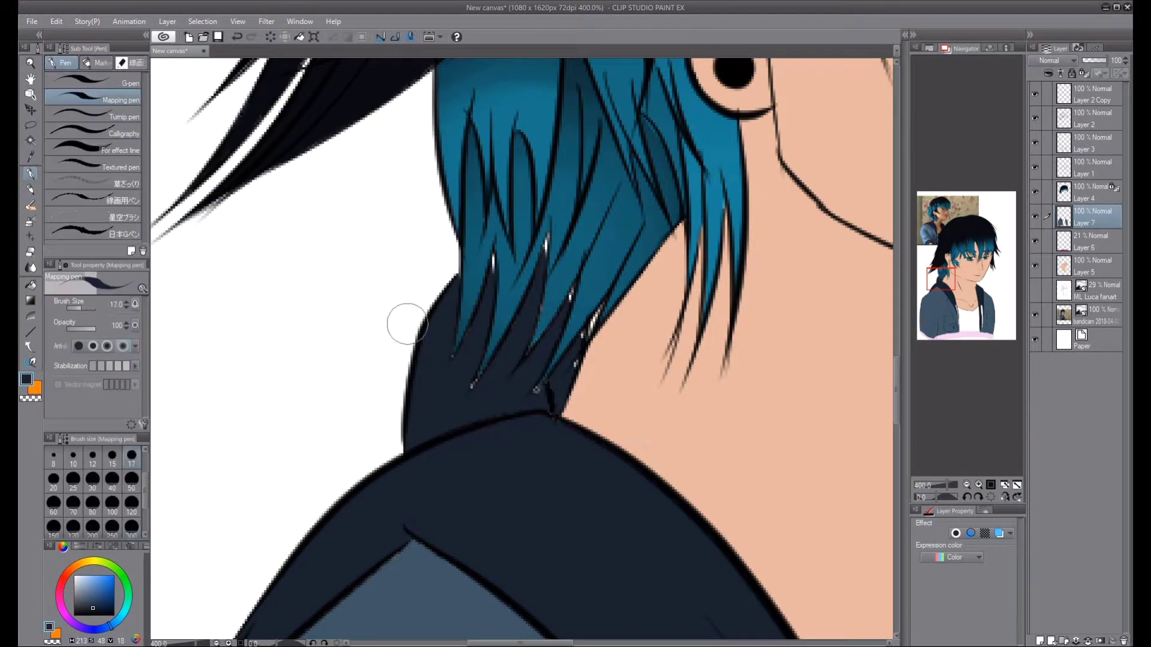
drag(557, 363, 591, 321)
drag(485, 395, 468, 377)
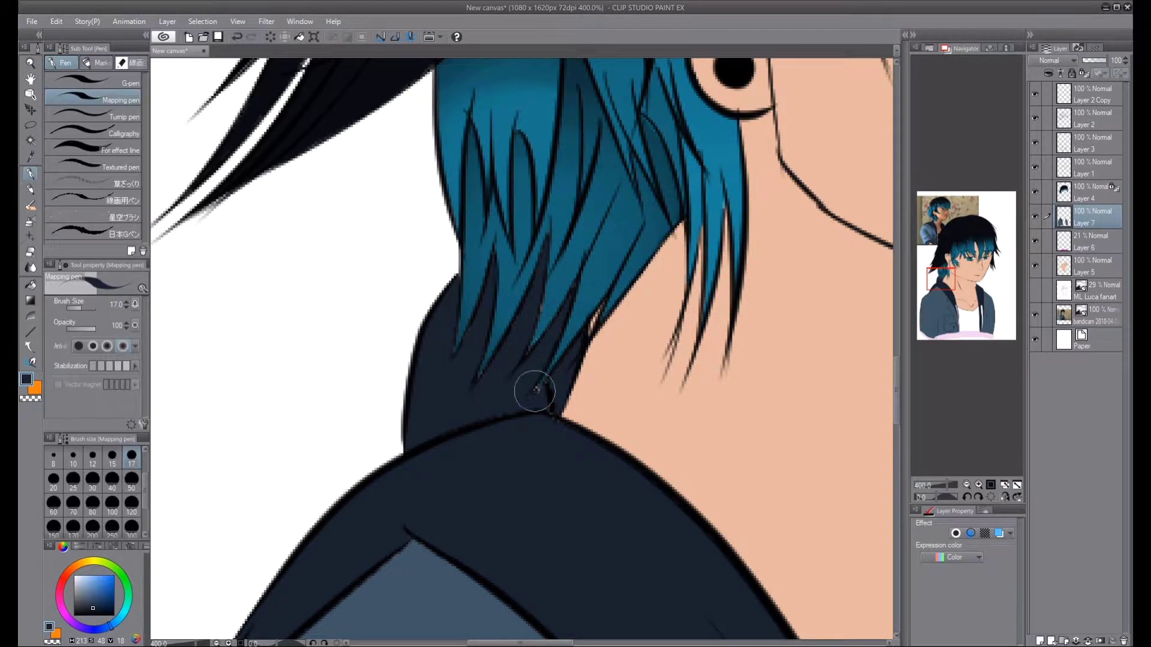
- Delete the magenta band layer and extend the jacket's blue over both lower edges with the size 300 pen
scroll(521, 353, down, 7)
click(1085, 242)
click(1123, 641)
click(131, 527)
mouse_move(383, 576)
mouse_down()
mouse_move(312, 563)
mouse_move(411, 440)
mouse_up()
mouse_move(689, 539)
mouse_down()
mouse_move(751, 550)
mouse_move(681, 552)
mouse_up()
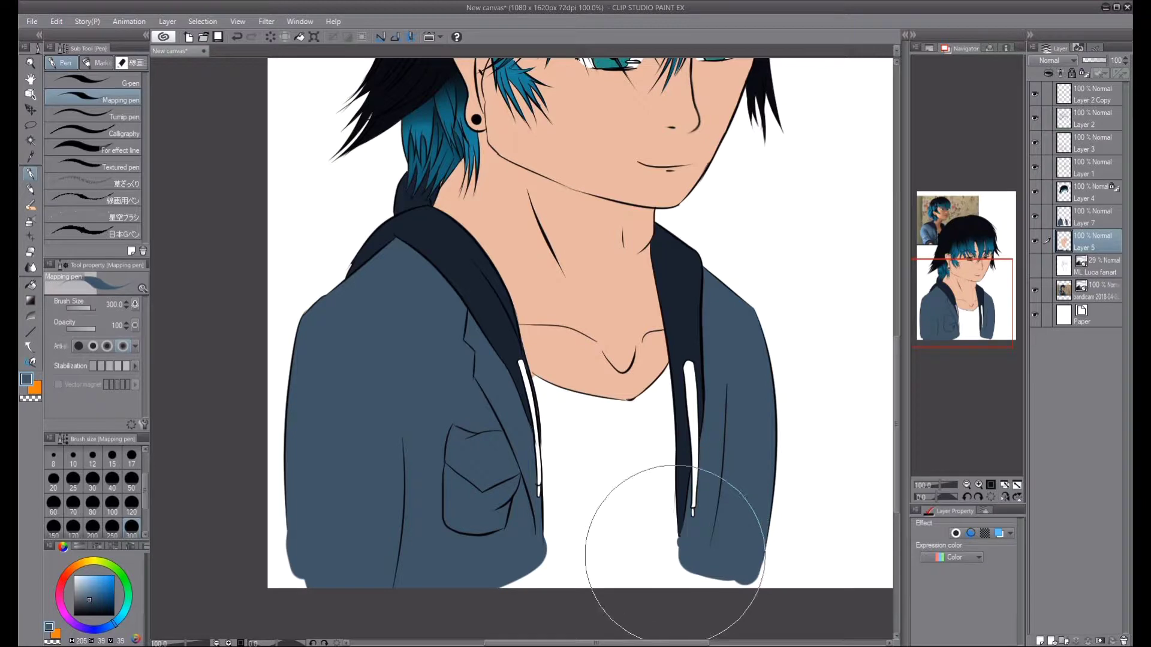
- Select the shirt area between the jacket fronts and paint it near-black on Layer 5
key(e)
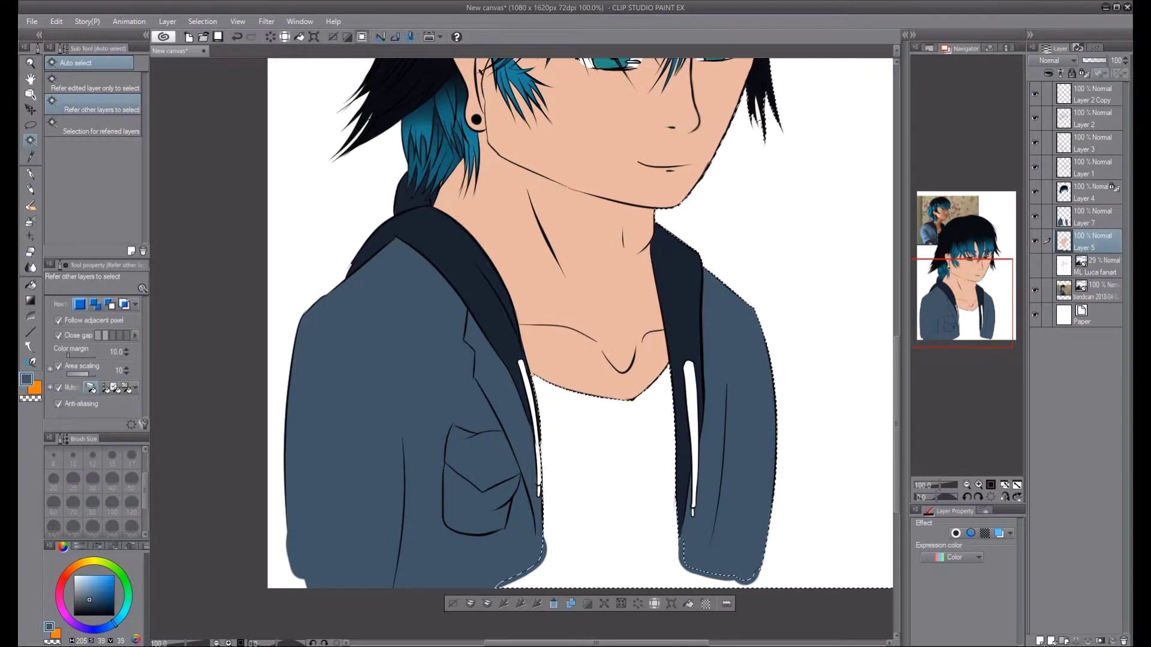
key(p)
mouse_move(599, 335)
mouse_down()
mouse_move(526, 411)
mouse_move(592, 477)
mouse_move(596, 462)
mouse_move(398, 449)
mouse_up()
key(ctrl+d)
key(e)
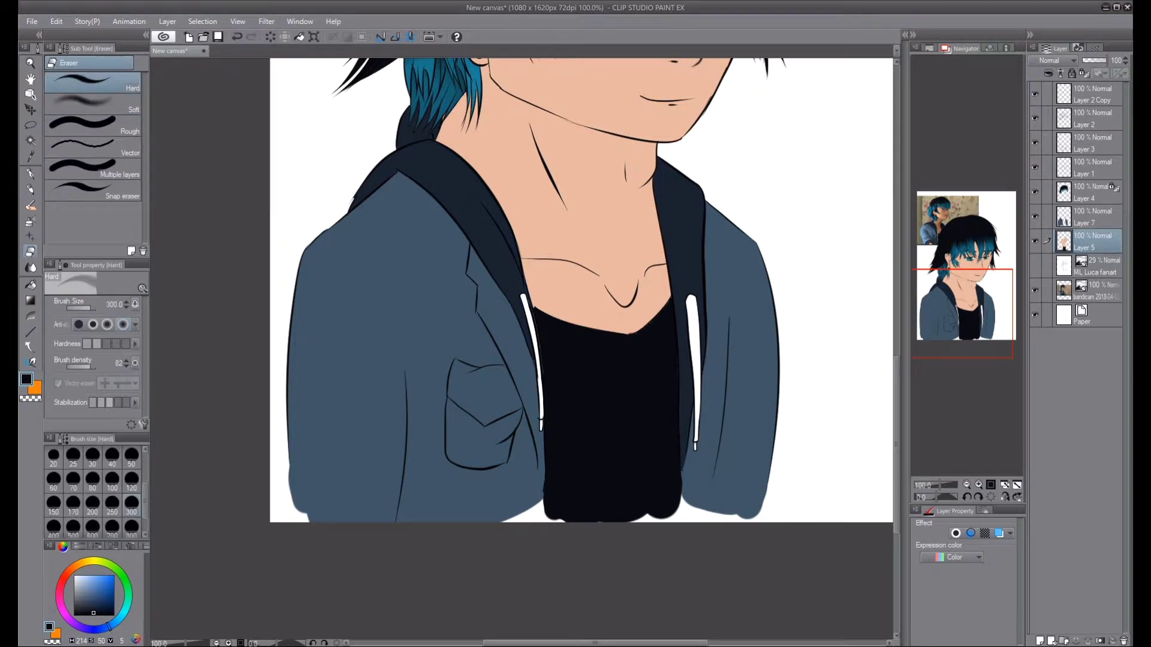
- Erase the lower edges of the jacket and shirt into one soft horizontal fade, touch up the gap between them, and save the file
drag(755, 528, 308, 527)
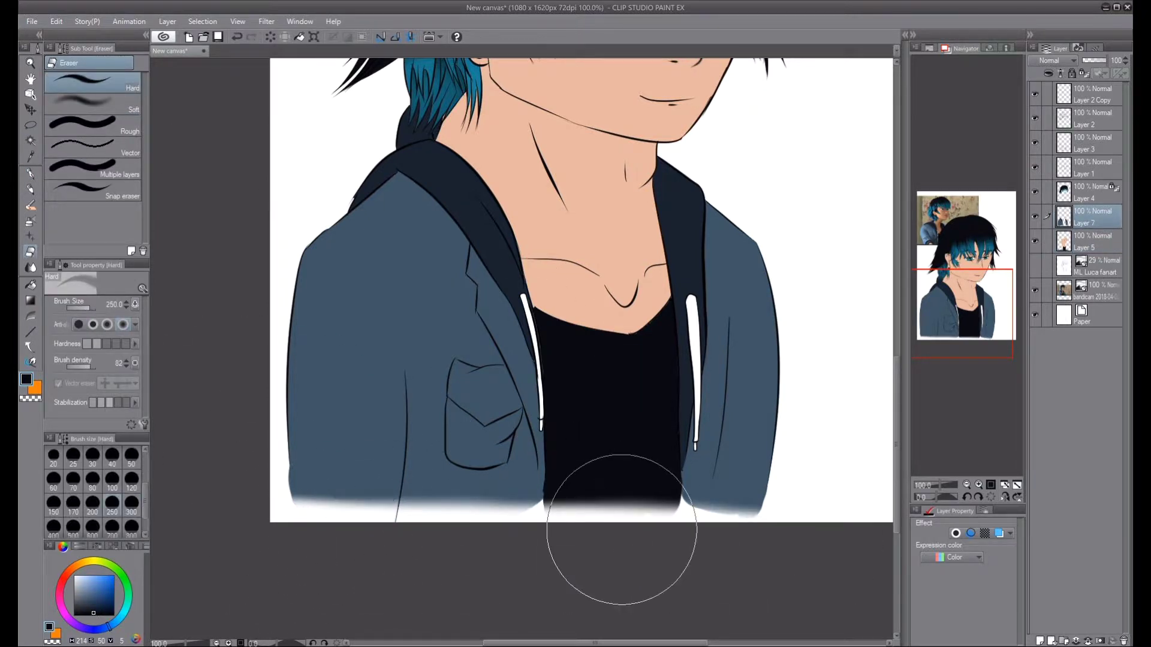
alt+click(475, 506)
key(p)
mouse_move(531, 514)
mouse_down()
mouse_move(536, 487)
mouse_move(689, 503)
mouse_up()
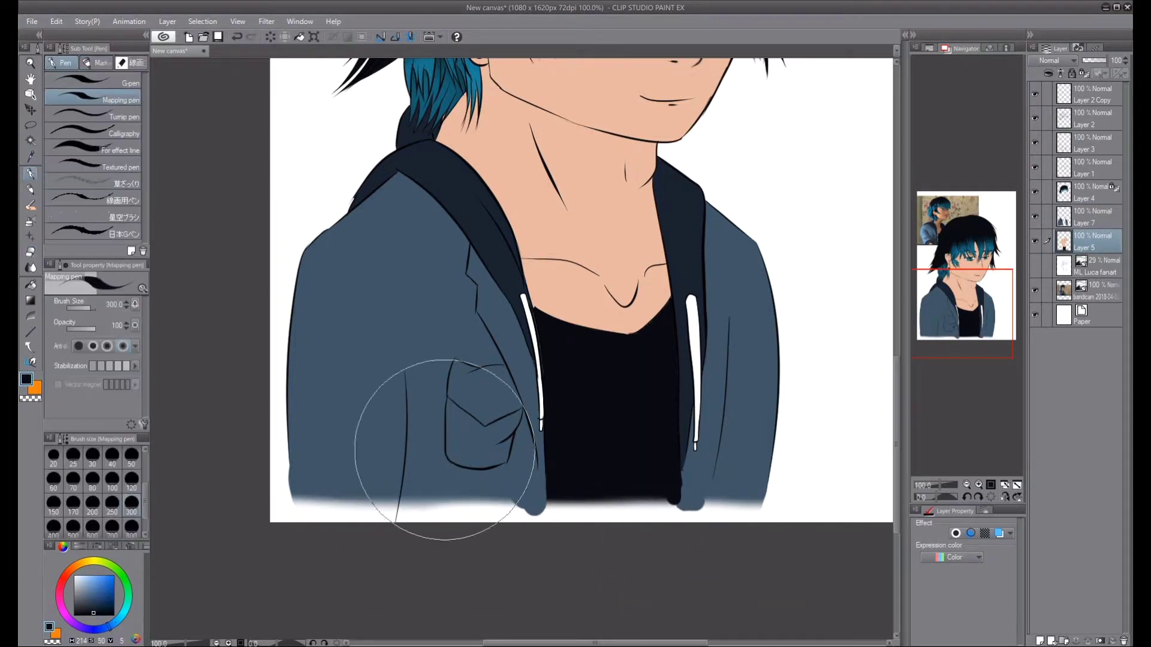
key(e)
drag(525, 526, 711, 534)
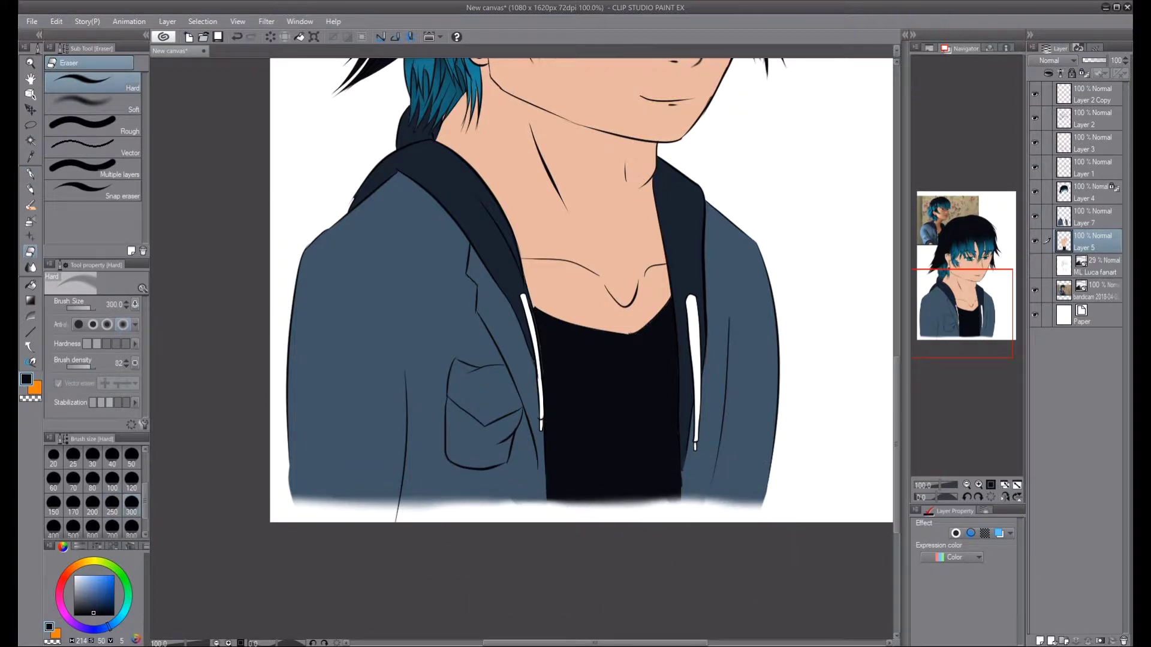
key(j)
key(ctrl+0)
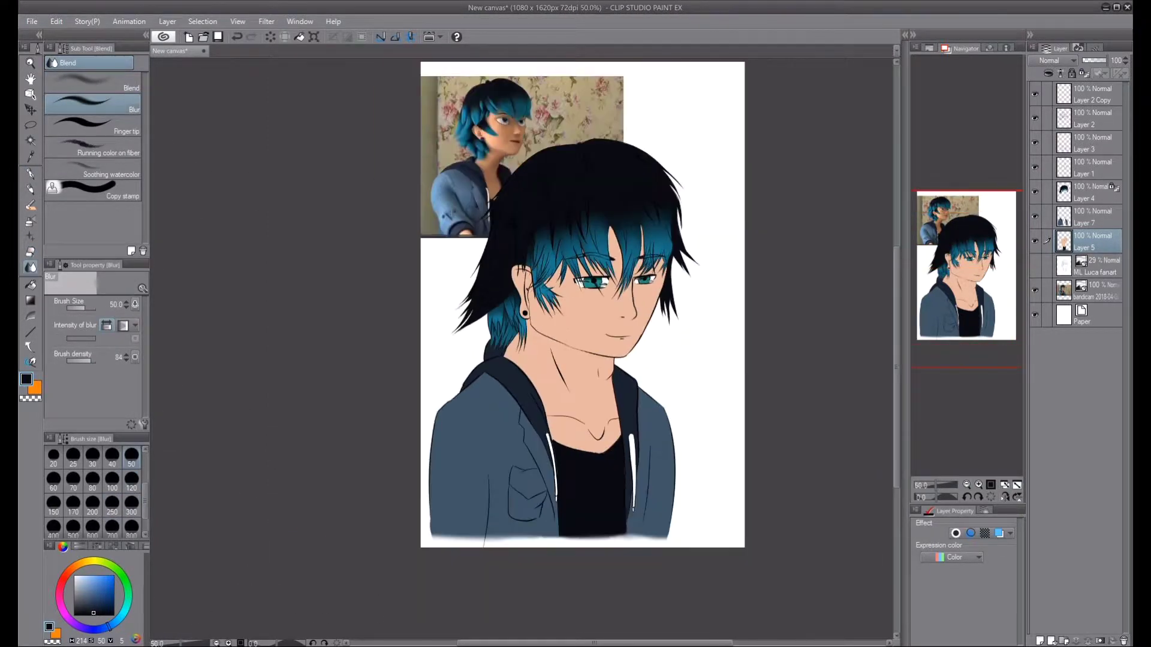
key(ctrl+s)
- Sample the hair's teal, select the lowest back strands behind the ear on Layer 4, and tint them with the soft airbrush
key(i)
key(m)
scroll(324, 246, up, 5)
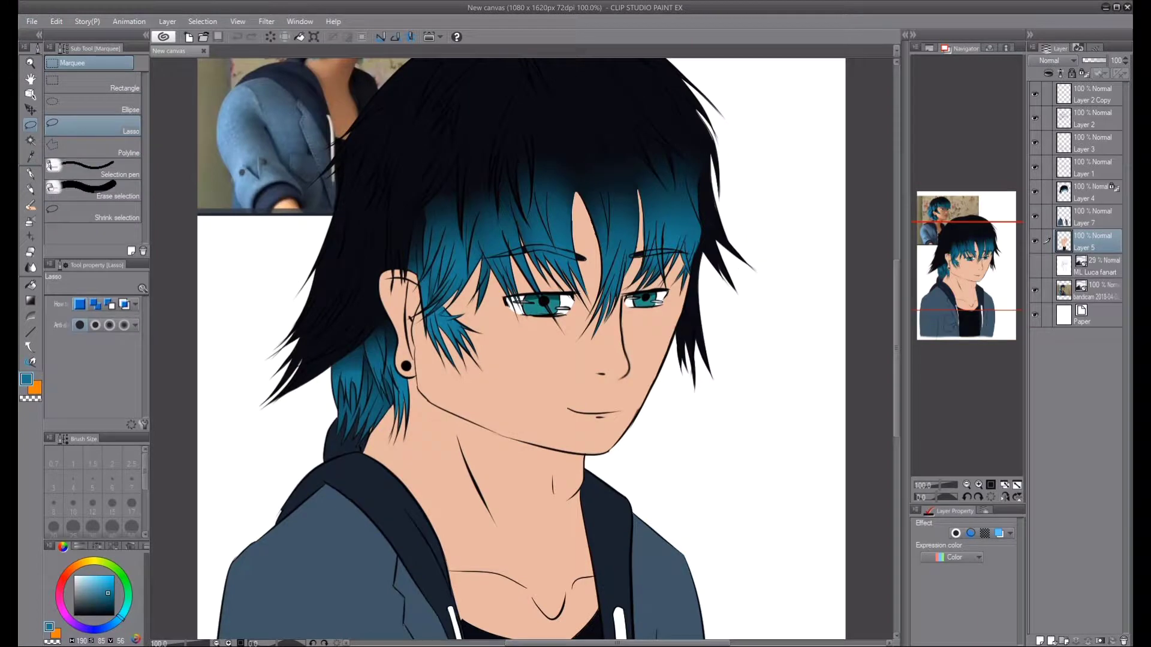
key(m)
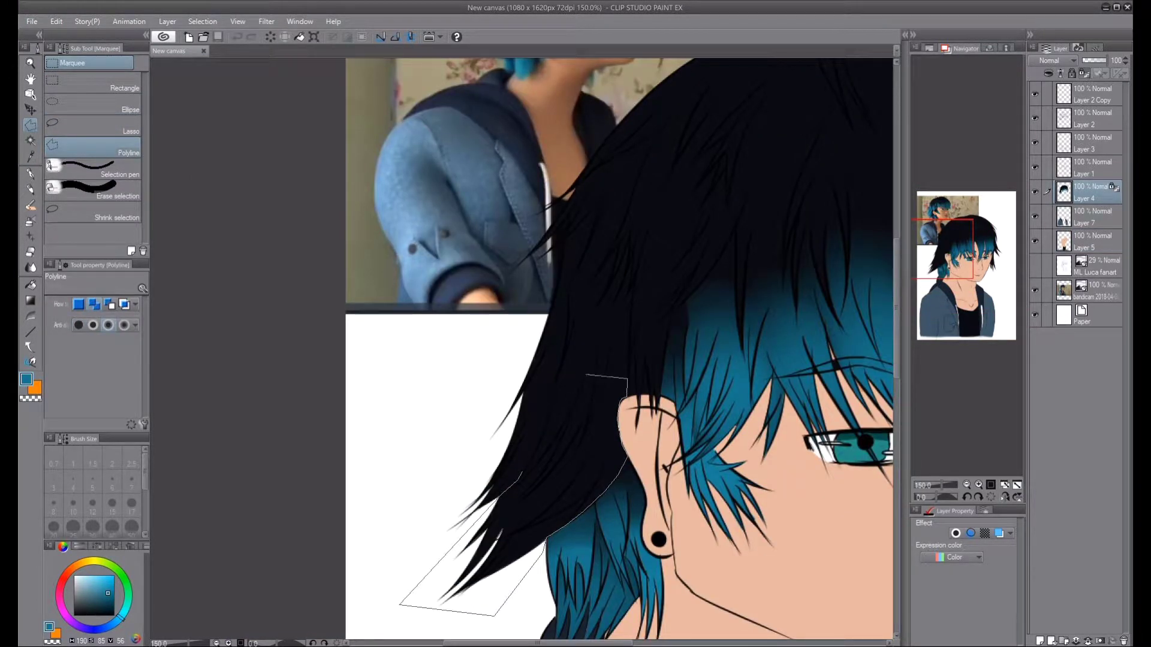
double_click(545, 543)
scroll(432, 334, up, 5)
key(m)
mouse_move(418, 370)
mouse_down()
mouse_move(389, 397)
mouse_move(327, 417)
mouse_up()
key(m)
mouse_move(603, 129)
mouse_down()
mouse_move(570, 264)
mouse_move(562, 208)
mouse_up()
scroll(563, 207, down, 5)
key(m)
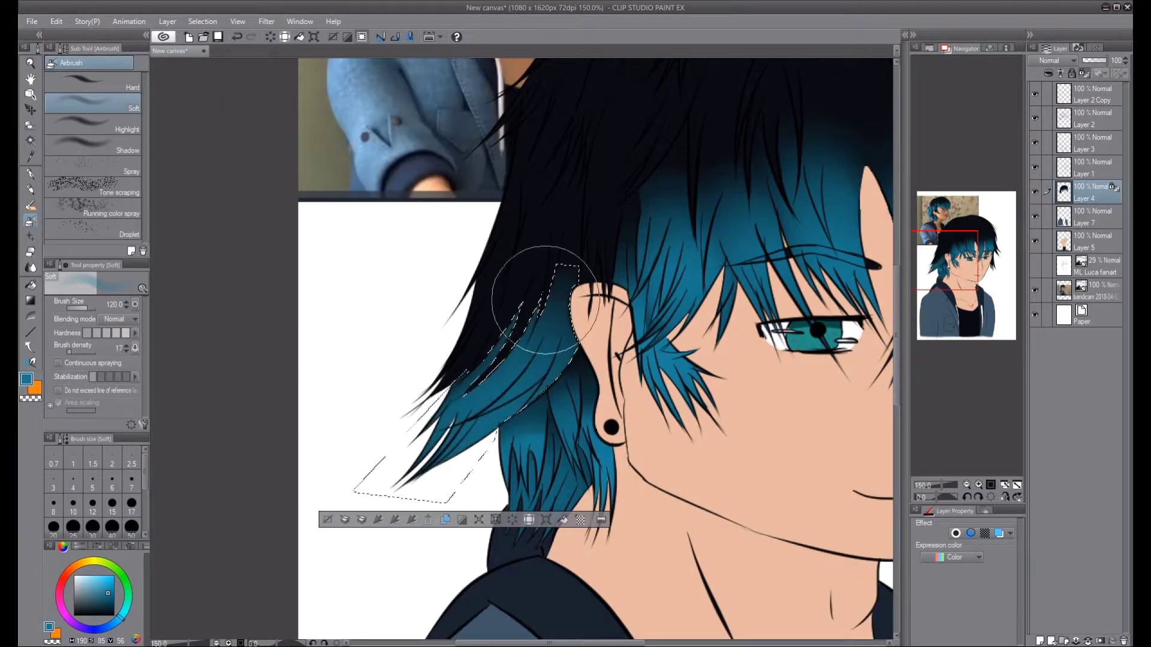
key(ctrl+d)
- Select the outer back strands directly above the teal ones with the polyline marquee and airbrush their tips teal
key(m)
key(m)
key(m)
key(m)
key(m)
key(m)
key(m)
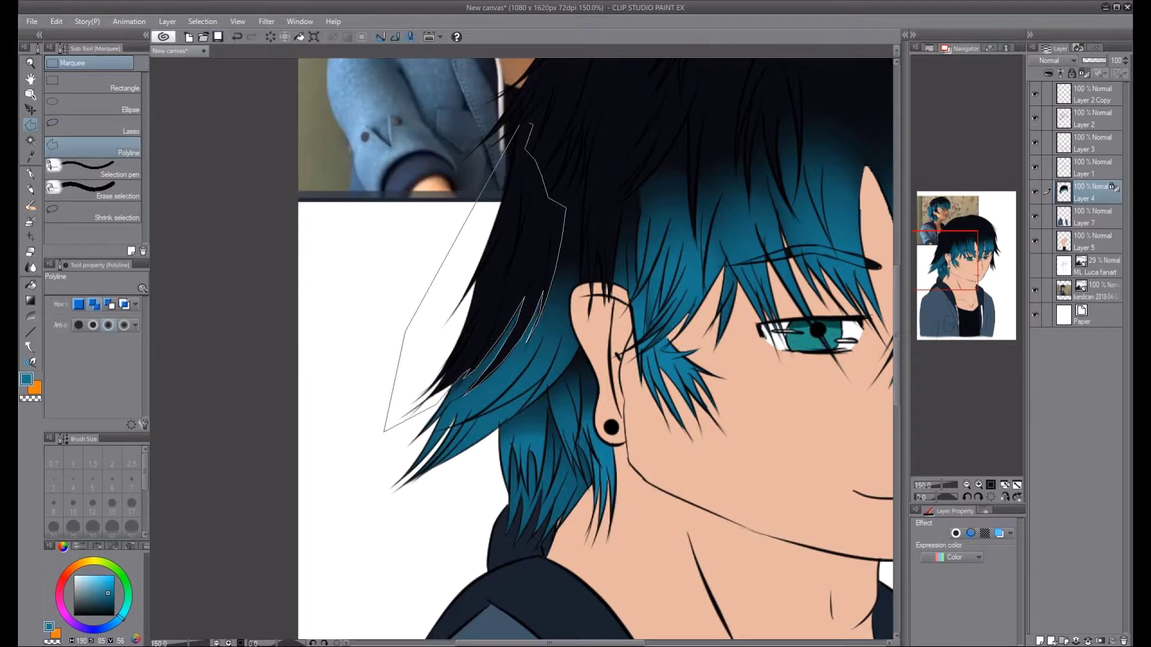
key(Return)
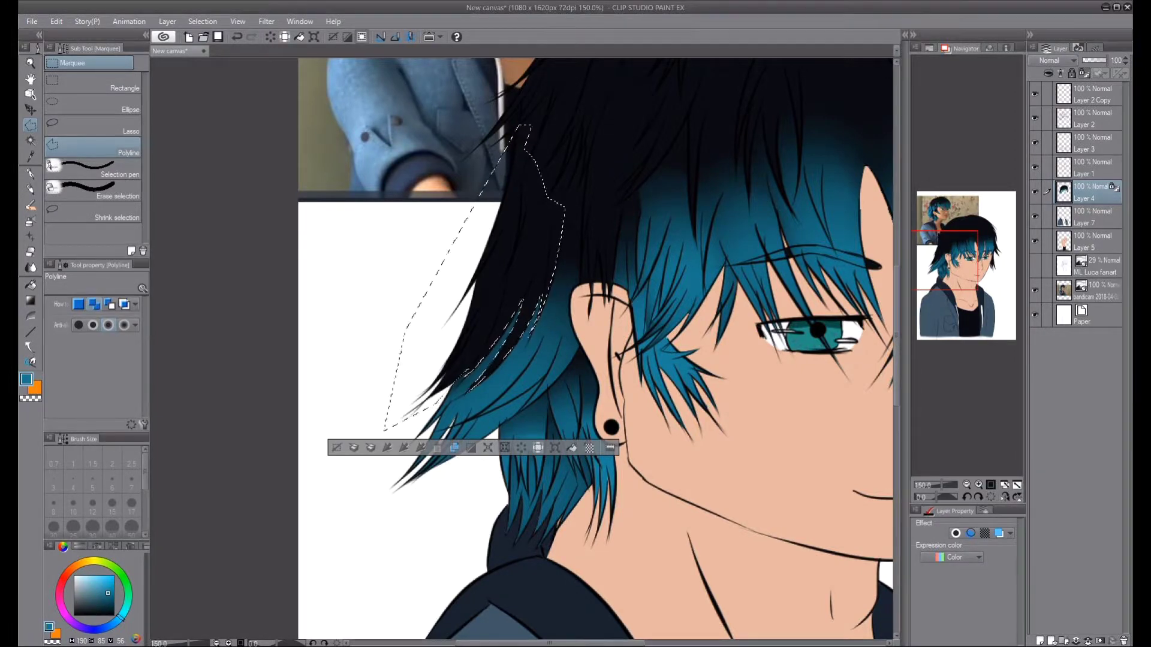
key(b)
mouse_move(538, 169)
mouse_down()
mouse_move(411, 334)
mouse_move(467, 287)
mouse_up()
key(ctrl+d)
- Select the lock of hair directly above the ear, including its jagged tips, and airbrush it teal
key(j)
key(m)
key(ctrl+plus)
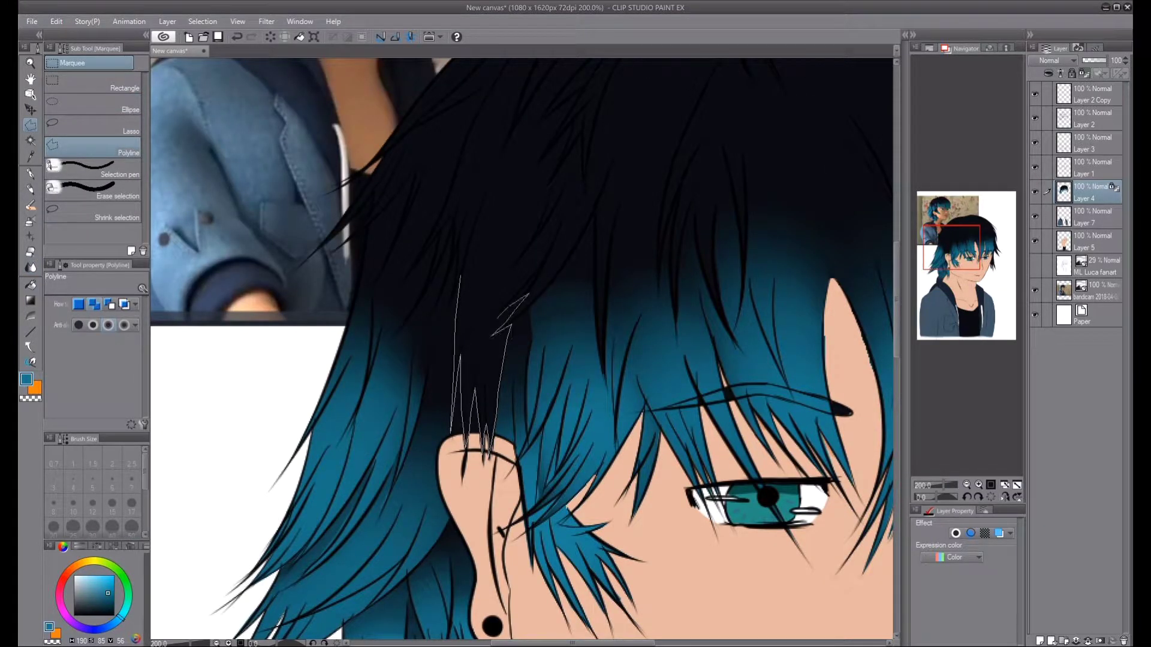
click(550, 195)
key(b)
mouse_move(527, 269)
mouse_down()
mouse_move(501, 416)
mouse_move(479, 329)
mouse_move(492, 390)
mouse_up()
key(ctrl+d)
key(m)
key(m)
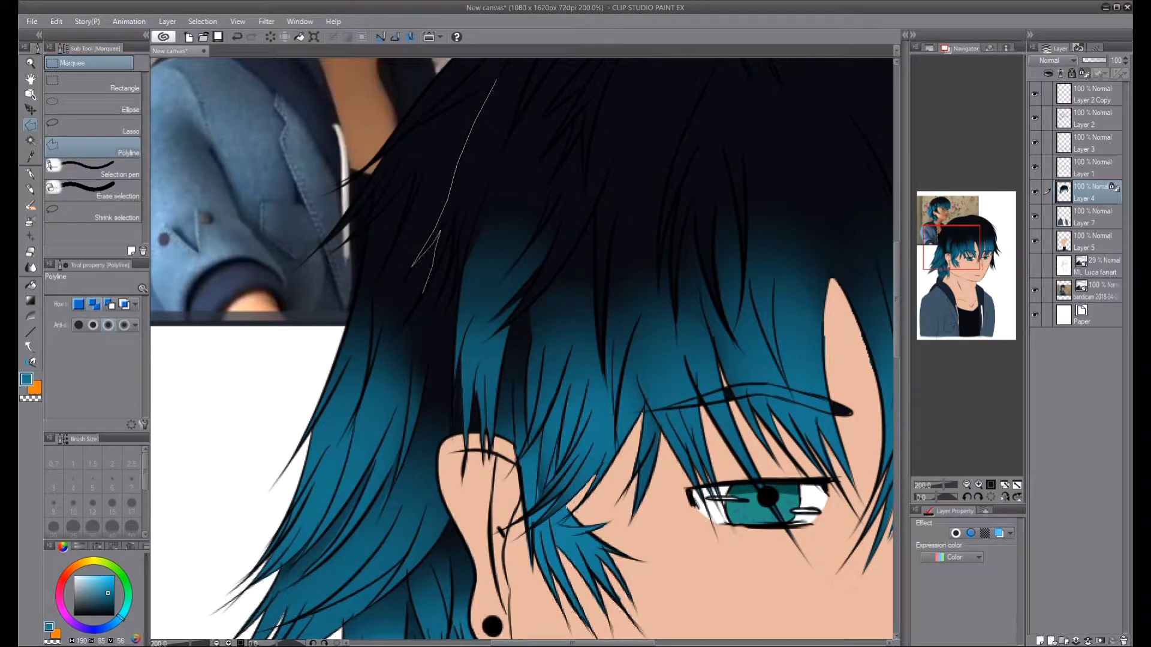
click(420, 309)
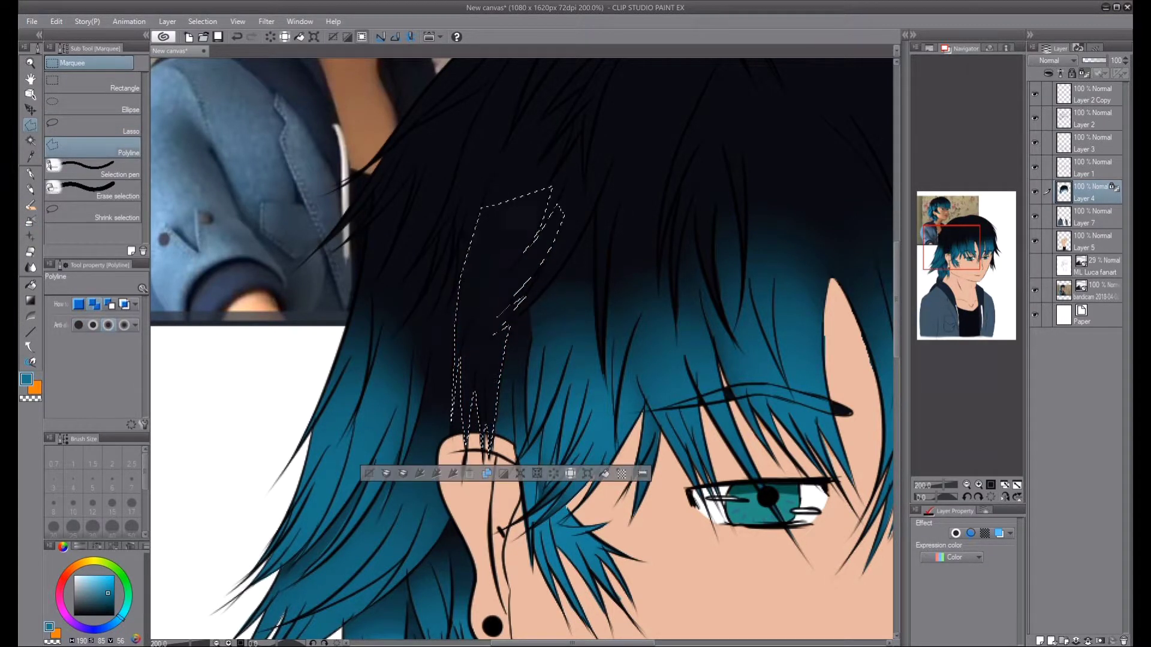
key(b)
drag(510, 269, 491, 360)
key(ctrl+d)
- Select the narrow pointed lock higher up behind the one above the ear and airbrush it teal
key(m)
click(501, 75)
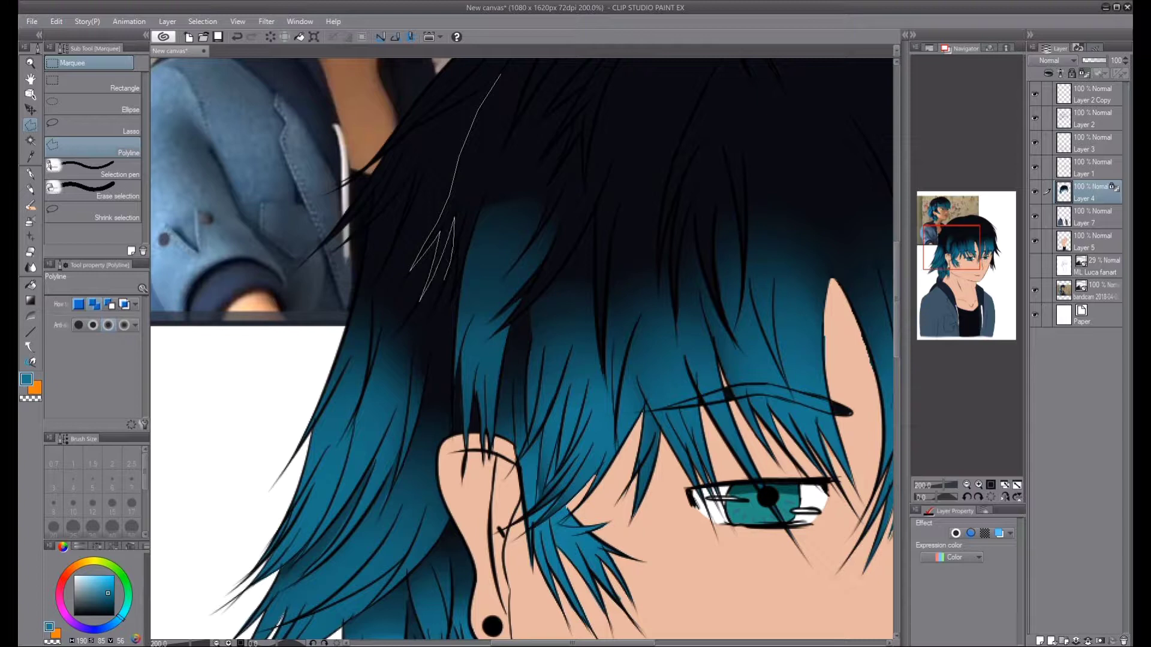
scroll(455, 269, up, 1)
click(420, 359)
key(b)
drag(456, 240, 411, 295)
key(ctrl+d)
click(30, 267)
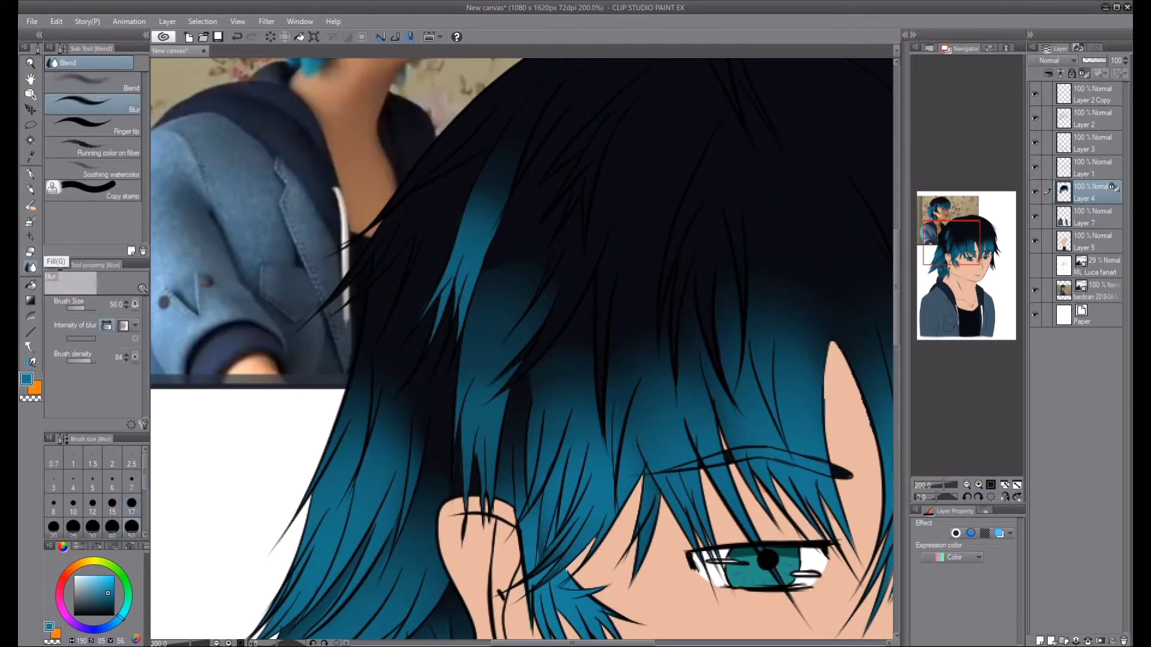
- Select the outer strands at the back of the head overlapping the reference photo and airbrush them teal
key(m)
click(435, 211)
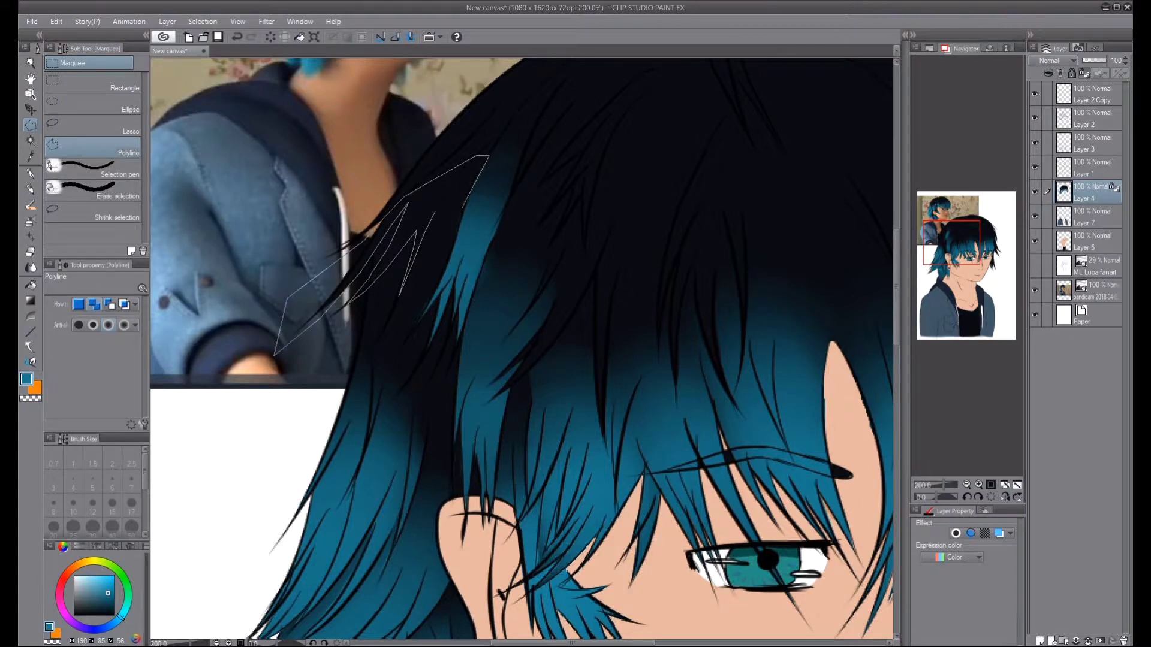
click(434, 211)
key(b)
drag(468, 197, 360, 282)
key(m)
key(ctrl+d)
click(93, 125)
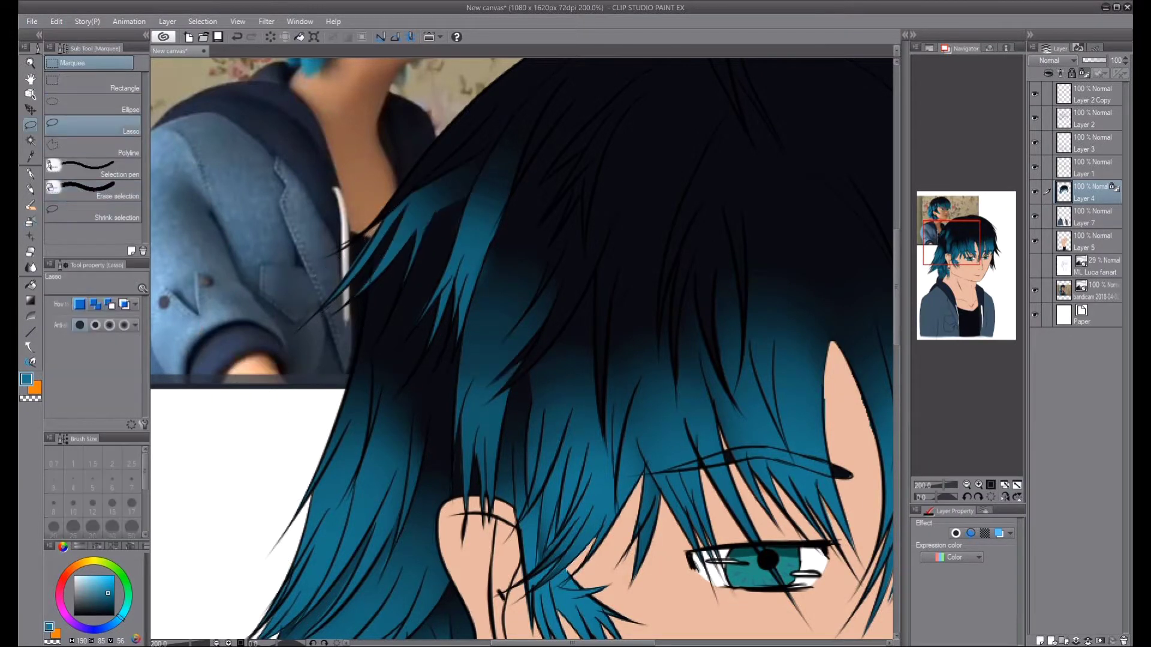
key(e)
- Select the forked lock in the middle of the dark hair above the fringe and airbrush it teal
scroll(521, 353, right, 5)
key(m)
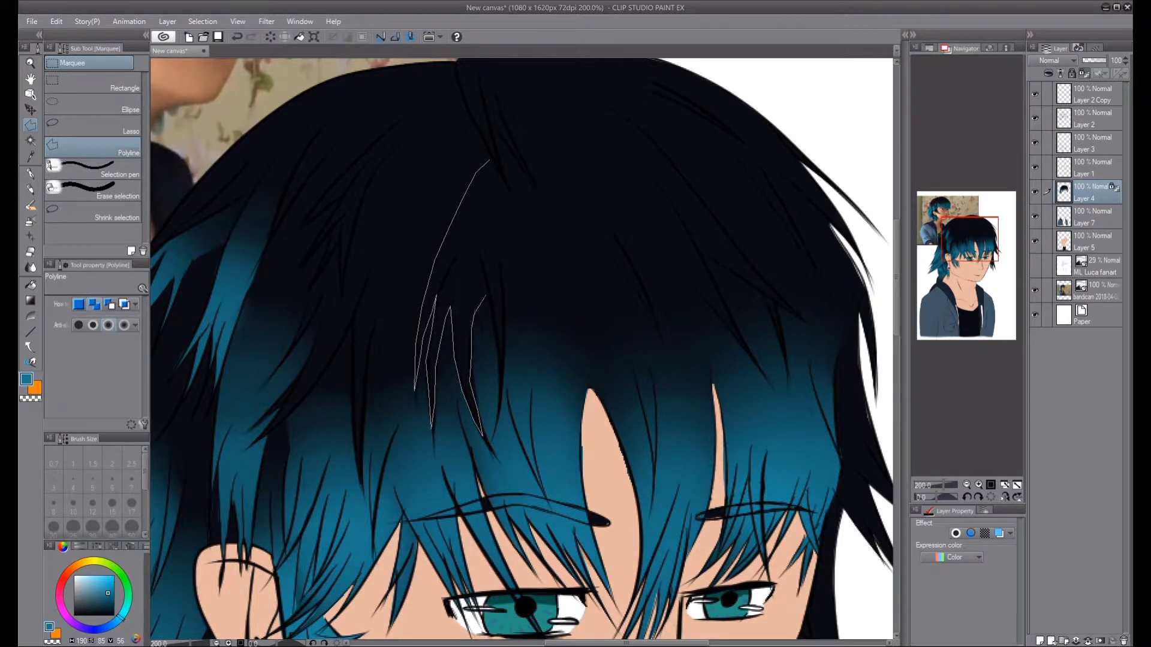
key(b)
drag(476, 231, 456, 336)
key(m)
key(ctrl+d)
- Select the thin curved strand just below the parting and airbrush a teal highlight toward its tip
click(570, 221)
click(596, 243)
double_click(659, 331)
key(b)
drag(606, 251, 641, 306)
key(m)
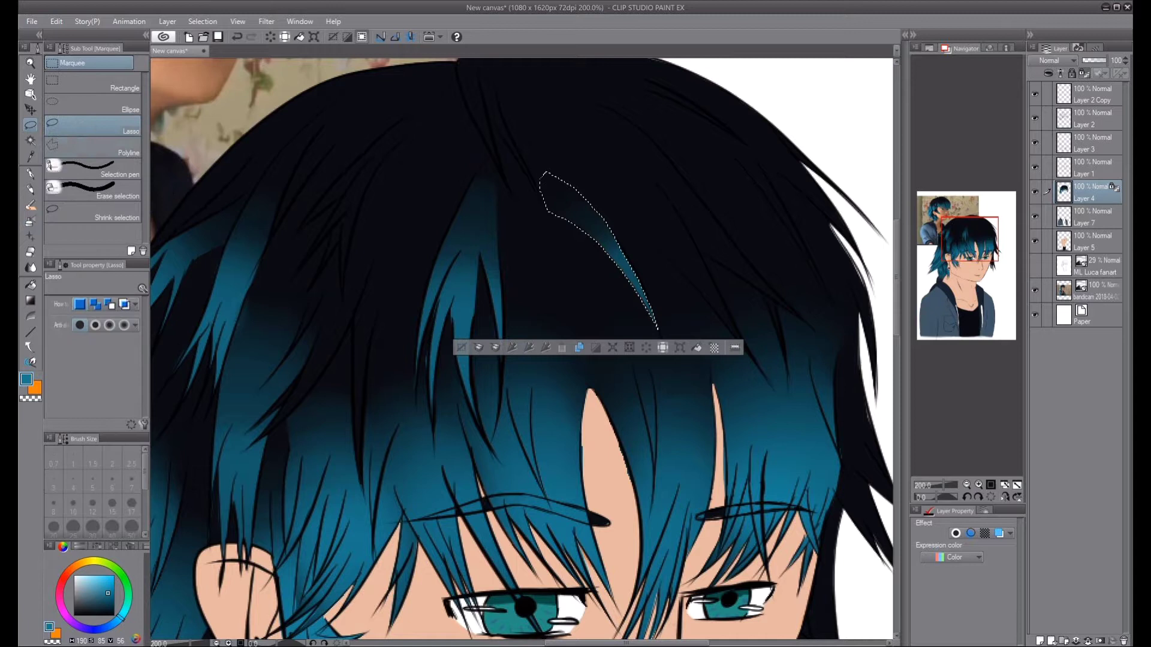
key(ctrl+d)
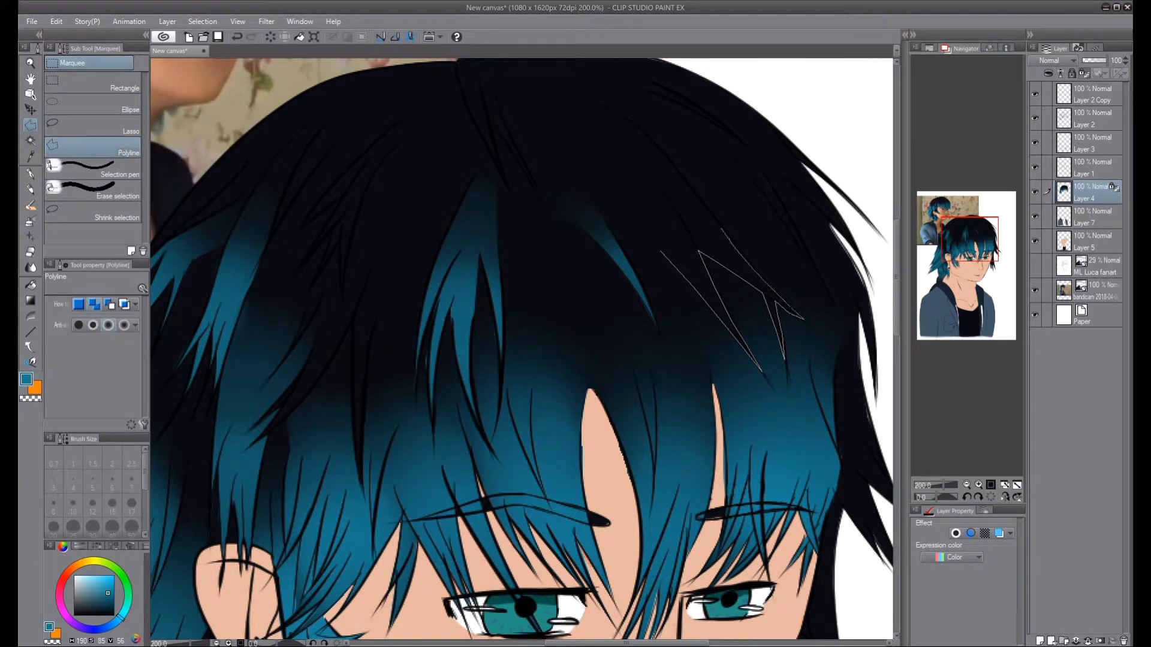
- Select the broad pointed lock between the parting and the far side of the head and airbrush it teal
double_click(804, 318)
key(b)
drag(737, 228, 707, 334)
key(m)
key(ctrl+d)
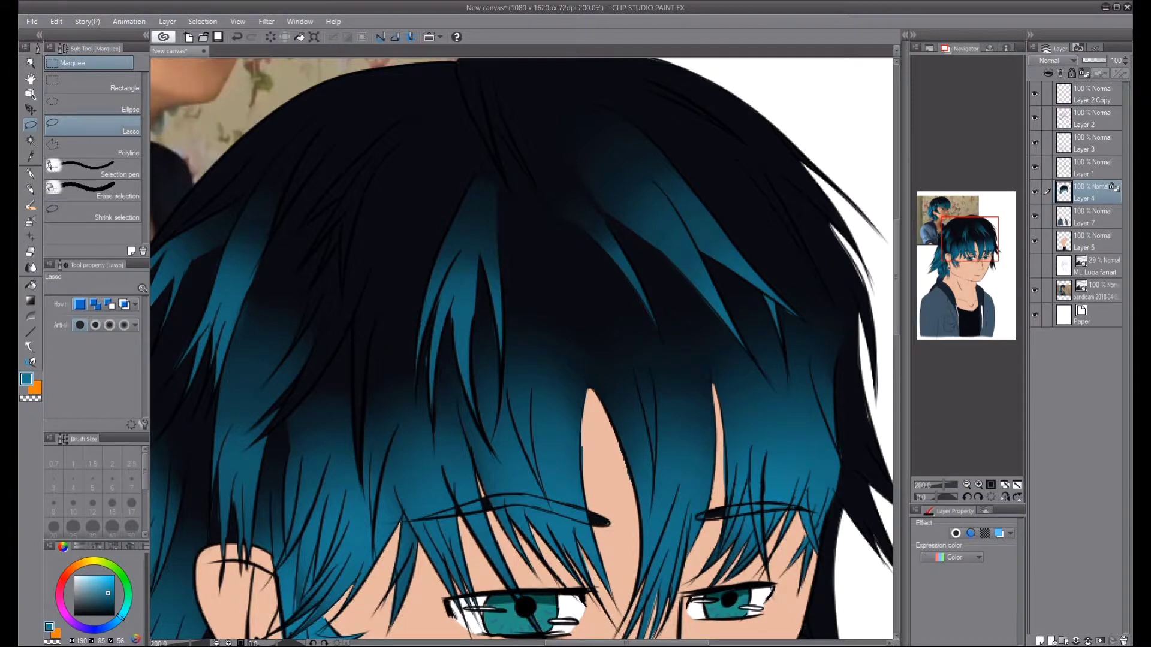
- Select and airbrush teal the thin strand near the far side of the head and the small strands at the parting
click(93, 147)
drag(659, 300, 443, 321)
click(524, 180)
click(617, 324)
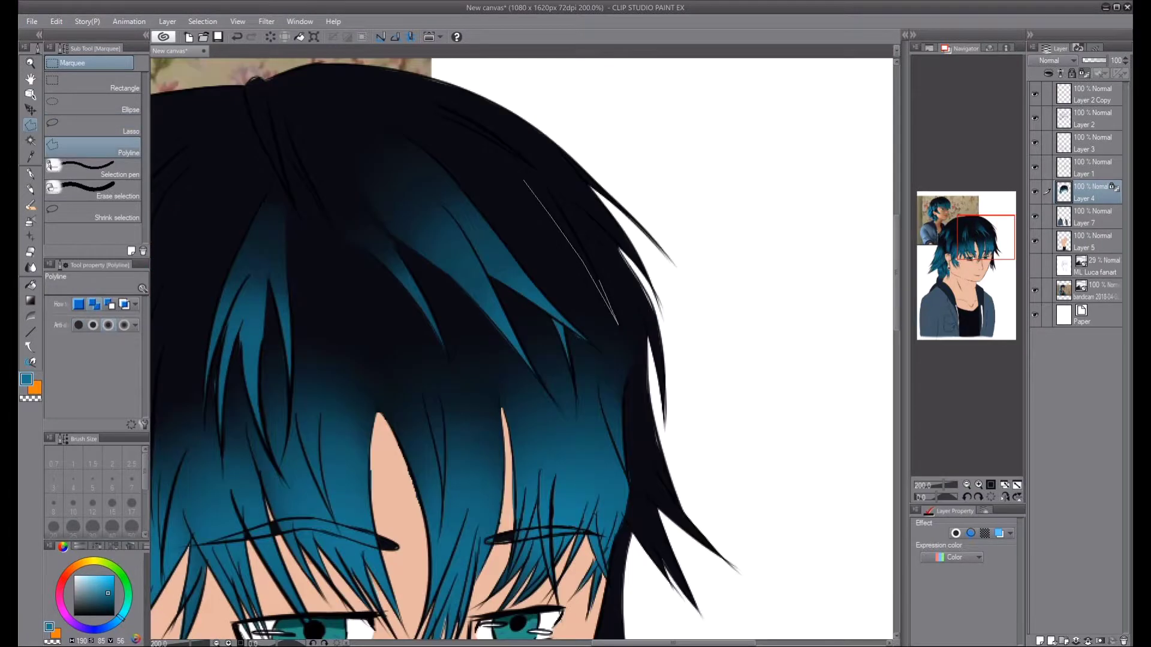
key(Return)
key(ctrl+d)
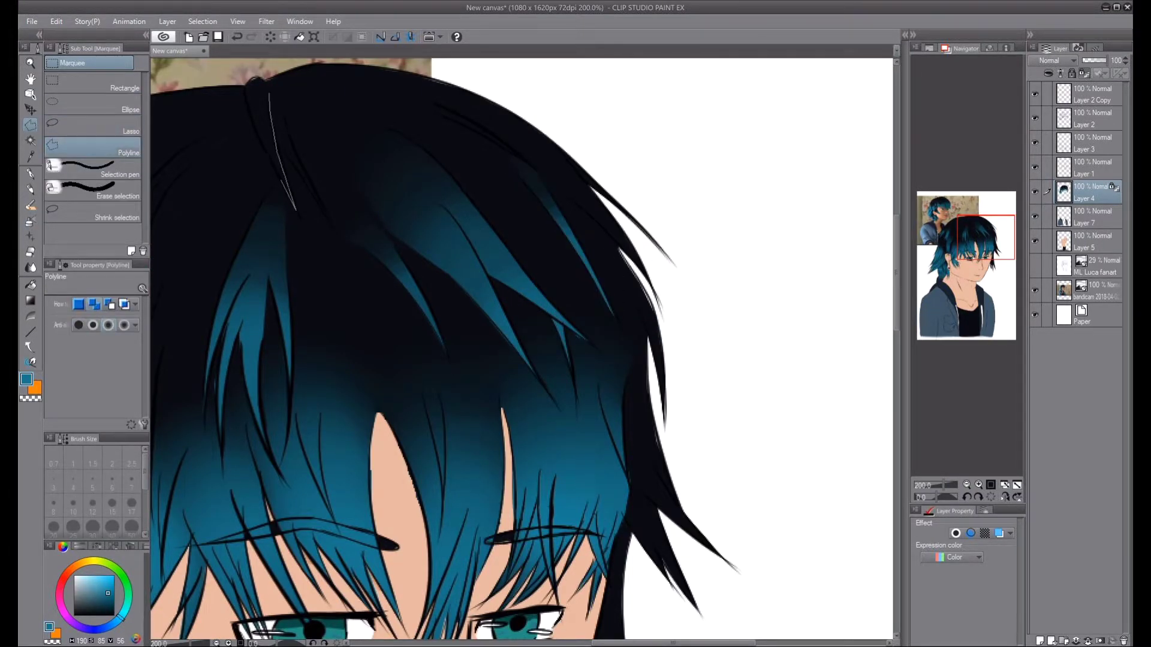
key(Return)
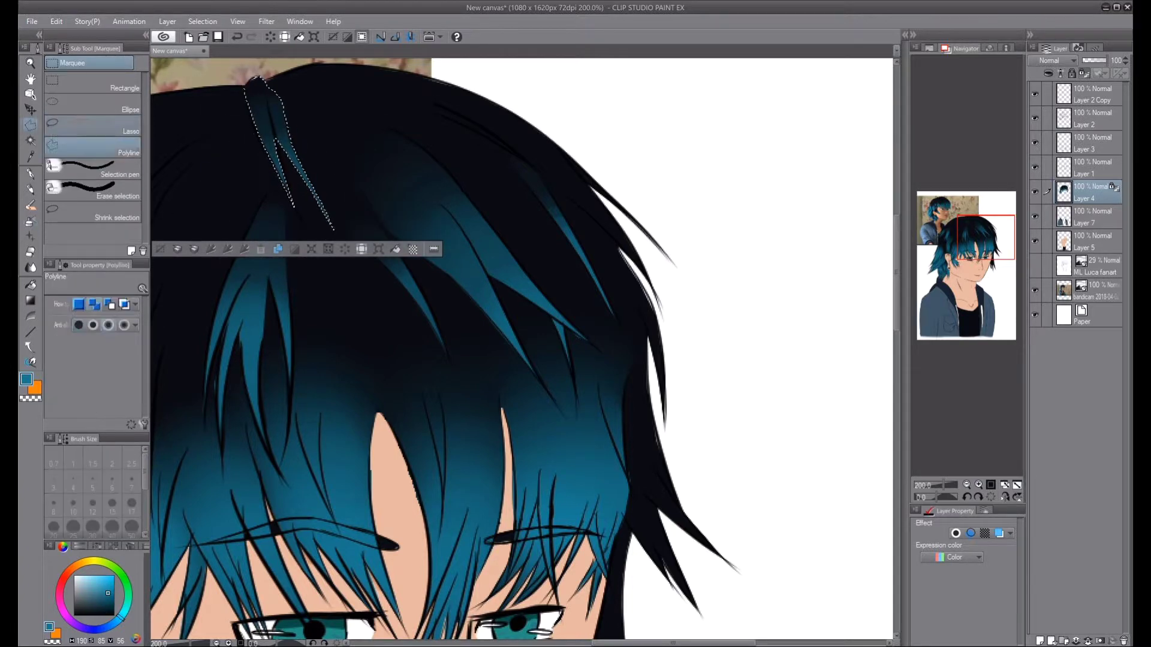
key(ctrl+d)
- Select the outer strands along the upper far outline of the head and the thin strand beside them, airbrushing both teal
scroll(521, 348, down, 3)
scroll(521, 347, up, 4)
click(466, 246)
click(433, 292)
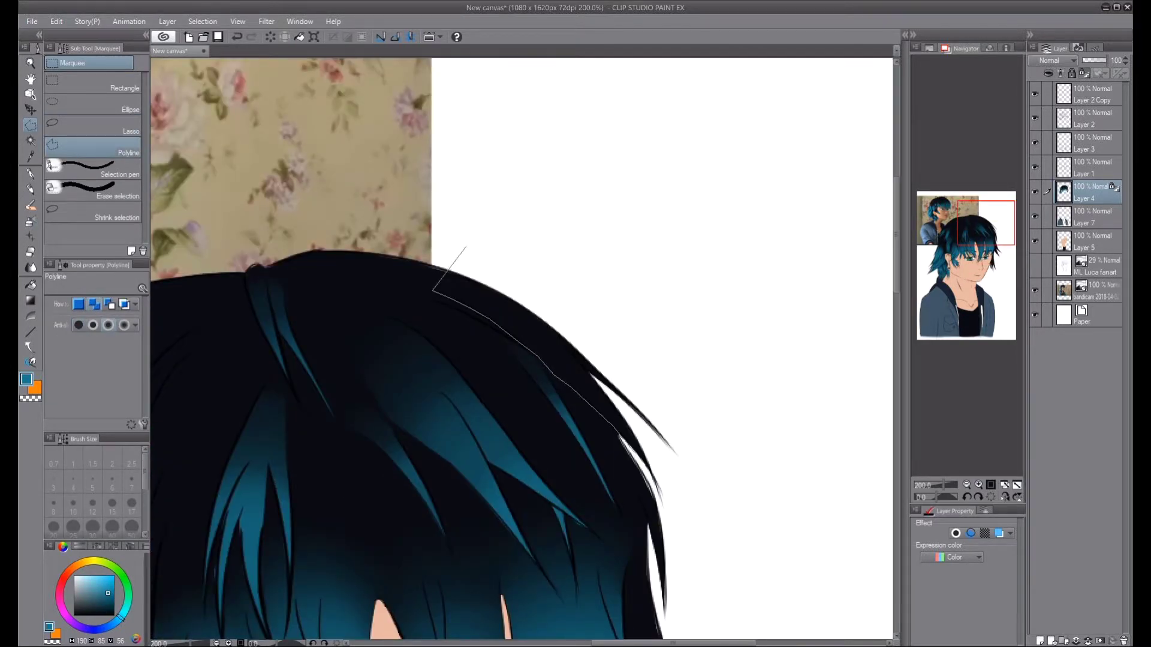
key(Return)
key(ctrl+d)
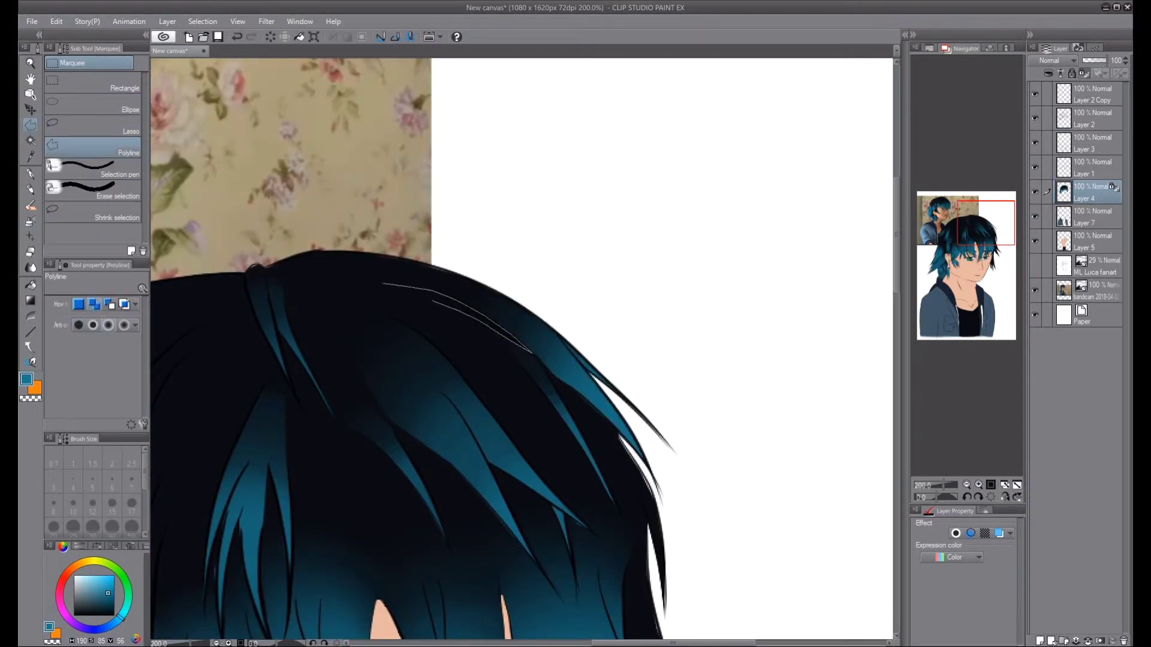
key(Return)
key(ctrl+d)
- Select and airbrush teal the narrow strand at the far edge of the head and the spiky lock beside the fringe
scroll(521, 348, down, 4)
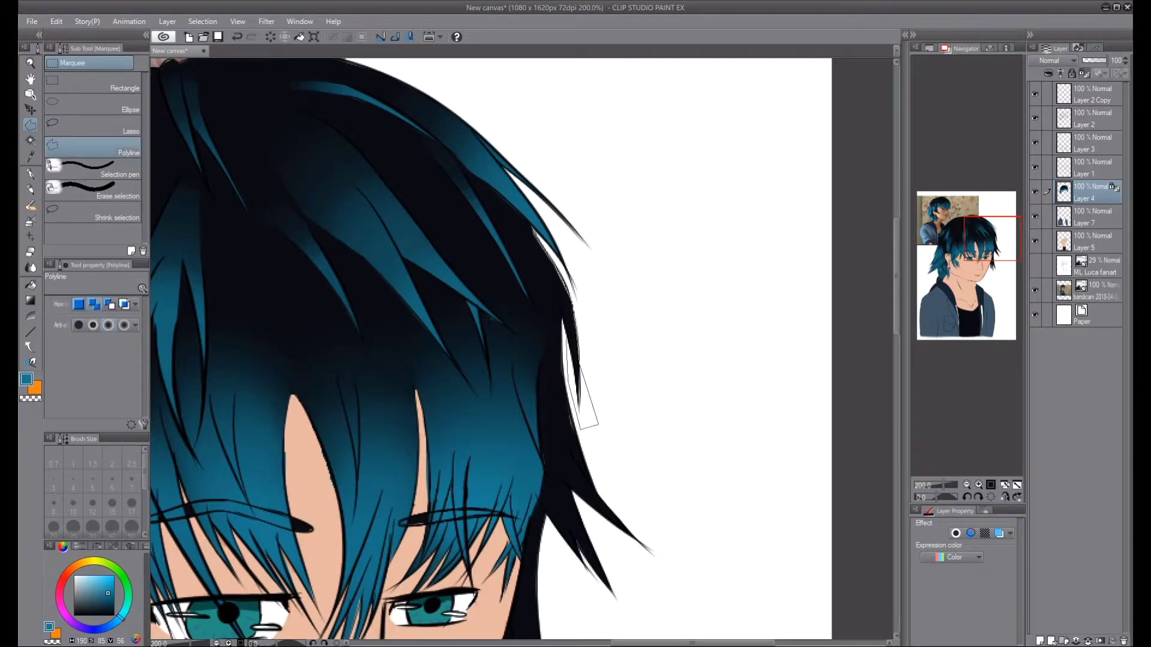
key(Return)
key(ctrl+d)
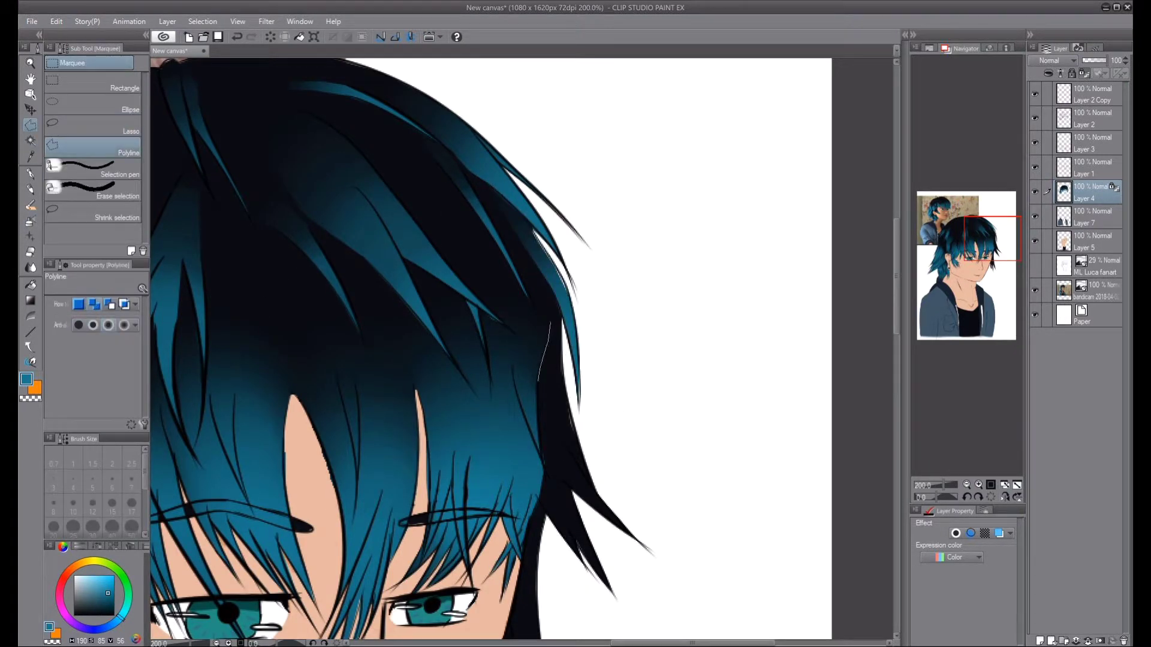
key(Return)
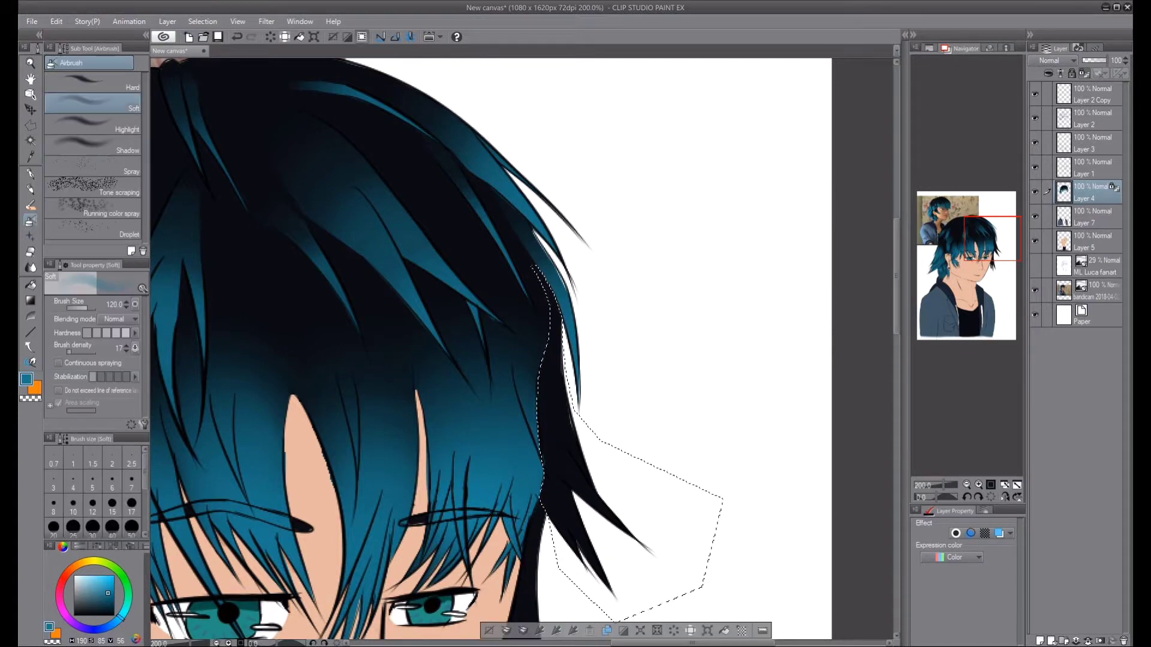
key(Delete)
key(ctrl+d)
- Select the remaining dark lock beside the far cheek and airbrush its tips teal, keeping the root darker
scroll(352, 308, down, 4)
key(p)
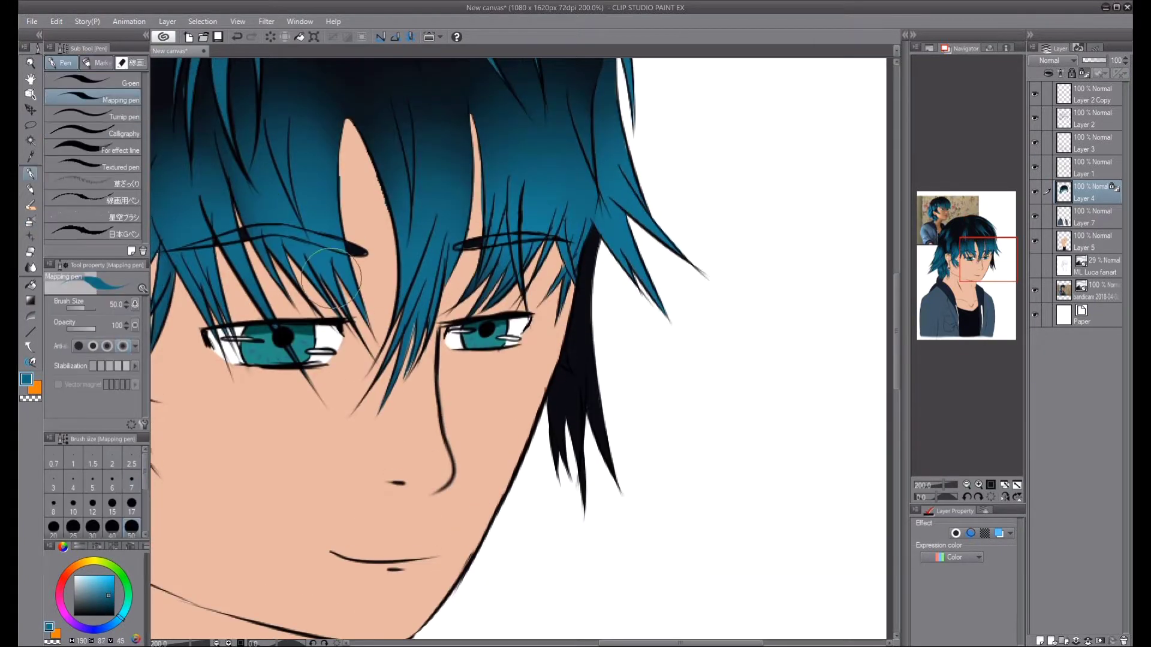
key(j)
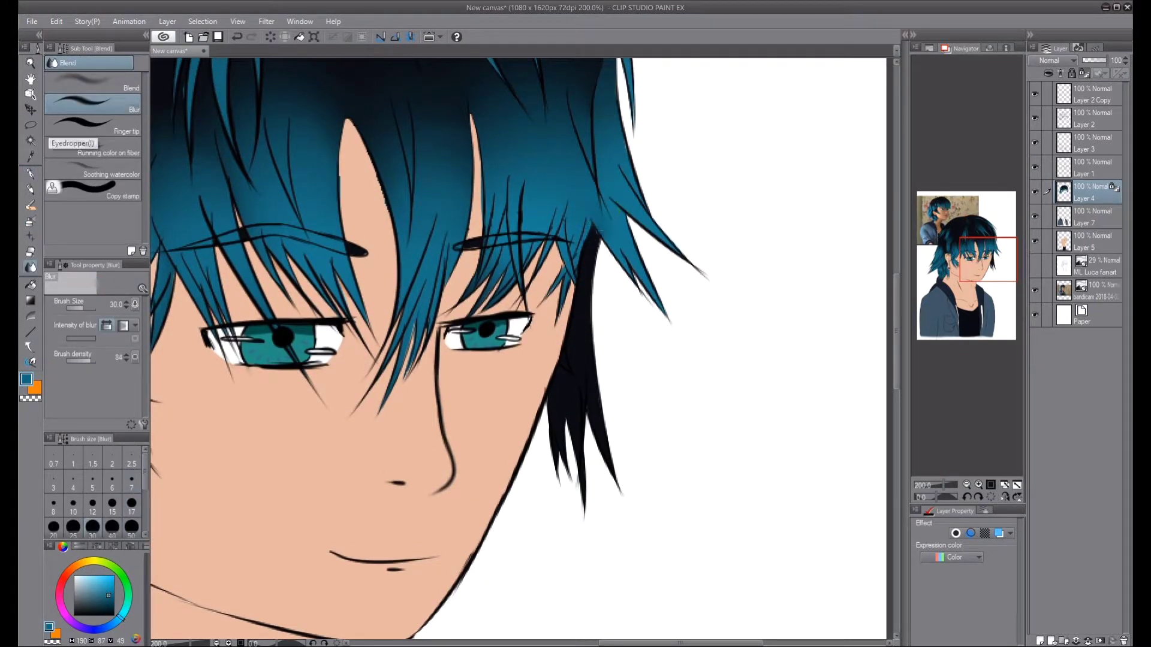
key(m)
click(590, 226)
click(670, 533)
click(503, 555)
click(591, 226)
key(b)
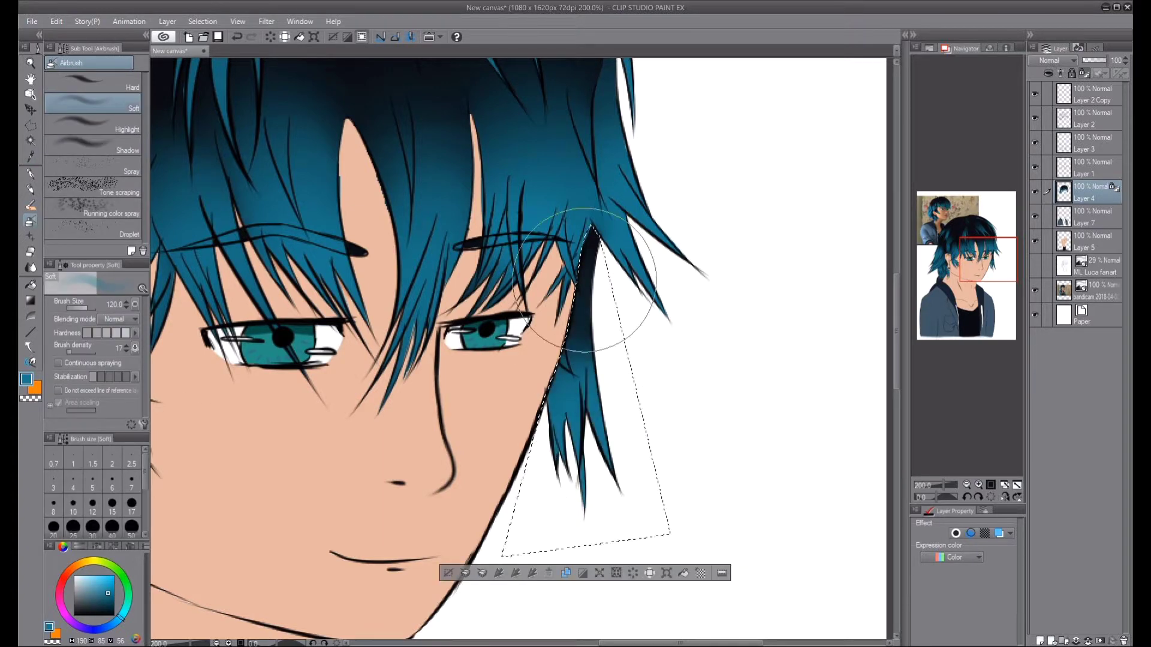
key(ctrl+d)
- Add a new layer for shading, auto-select the jacket area with reference to other layers, and place the layer directly below Layer 4
key(ctrl+minus)
key(ctrl+minus)
key(ctrl+minus)
click(168, 21)
click(383, 69)
key(w)
click(359, 510)
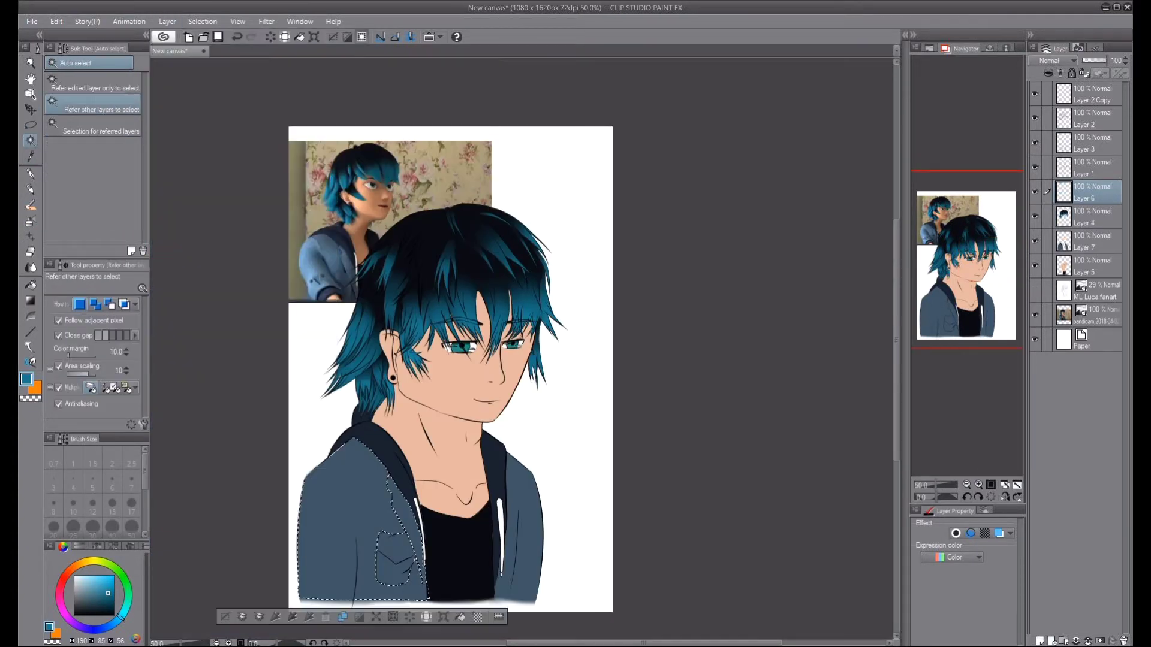
key(b)
drag(1088, 192, 1087, 223)
- Airbrush darker blue shading along the jacket's sleeve folds, front edge and pocket flap, and erase the excess beyond the jacket
scroll(389, 510, up, 2)
drag(475, 432, 457, 350)
drag(353, 204, 357, 420)
drag(584, 281, 593, 444)
key(ctrl+d)
drag(773, 461, 784, 267)
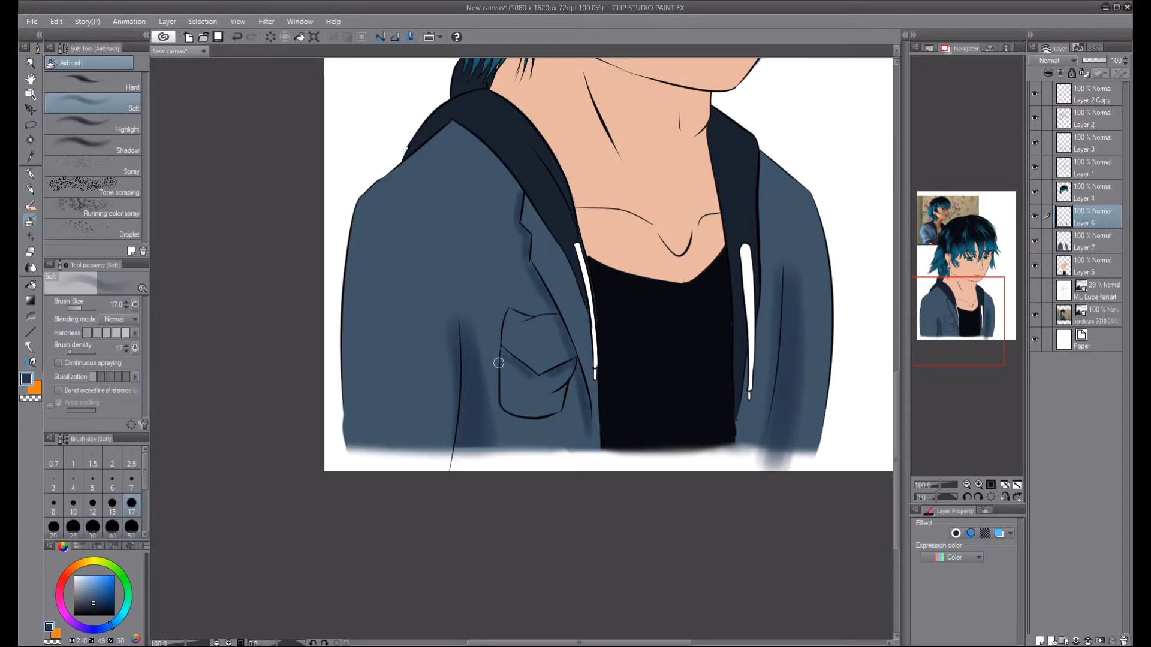
key(e)
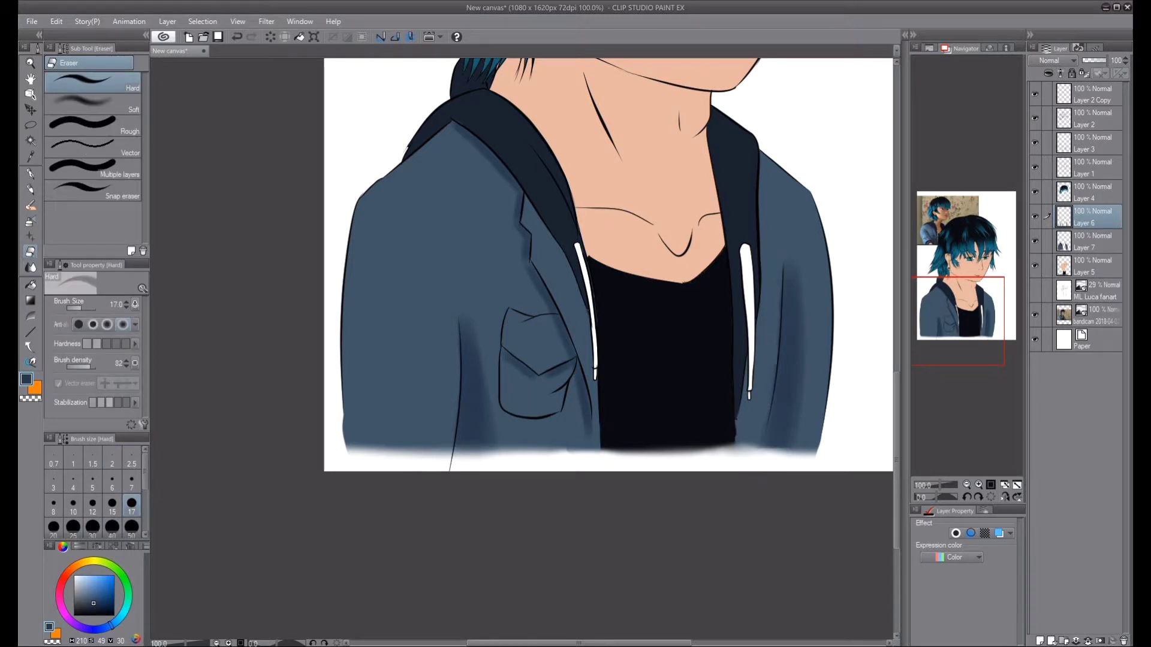
- Airbrush soft brownish skin shading at brush size 17 along the collarbones, neck lines, jaw underside and ear on Layer 6
key(i)
key(b)
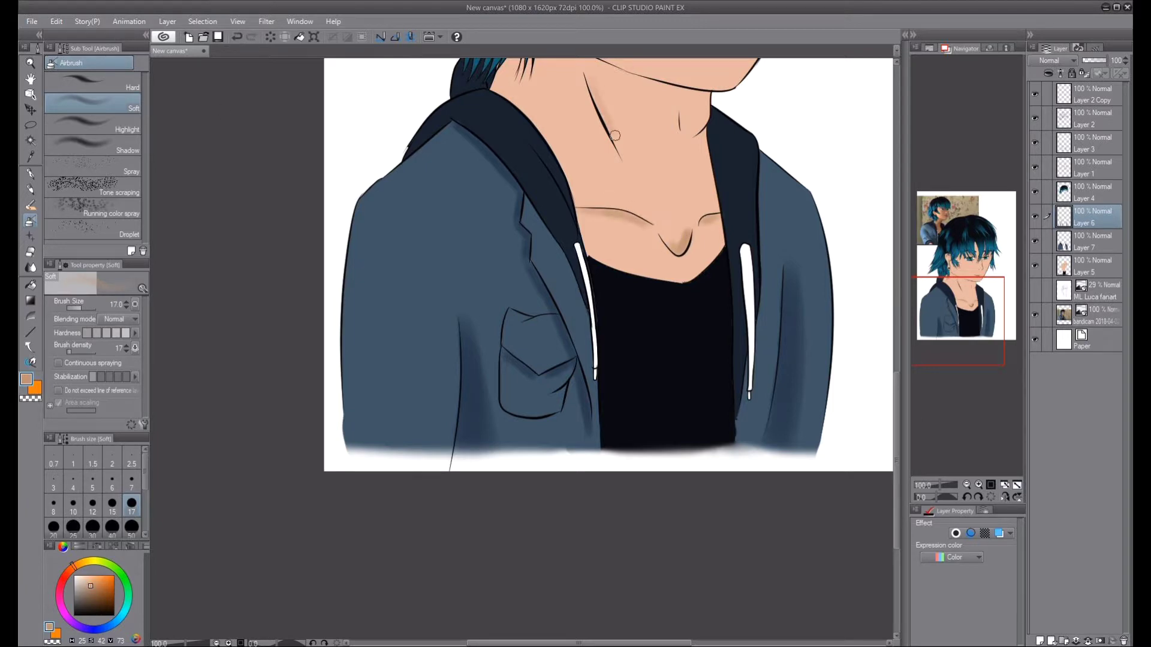
scroll(691, 133, up, 3)
drag(521, 143, 660, 196)
scroll(529, 236, up, 3)
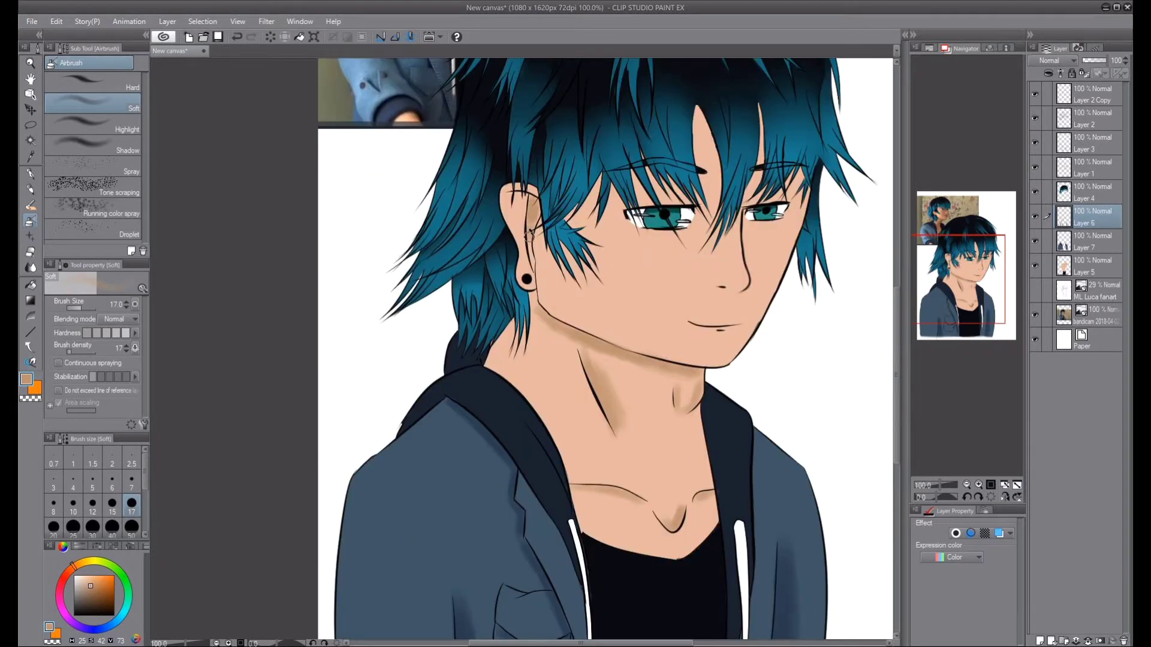
- Reduce the soft airbrush to size 7 and refine the skin shading on the forehead between the fringe strands
key(bracketleft)
key(bracketleft)
key(bracketleft)
key(bracketleft)
key(bracketleft)
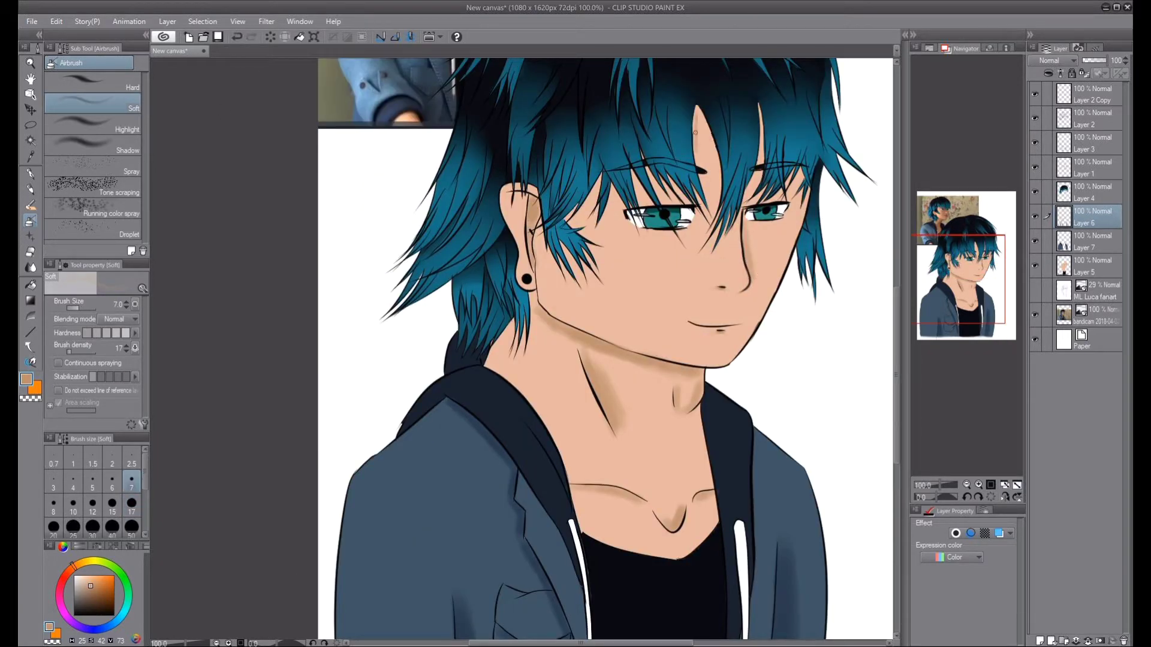
click(145, 546)
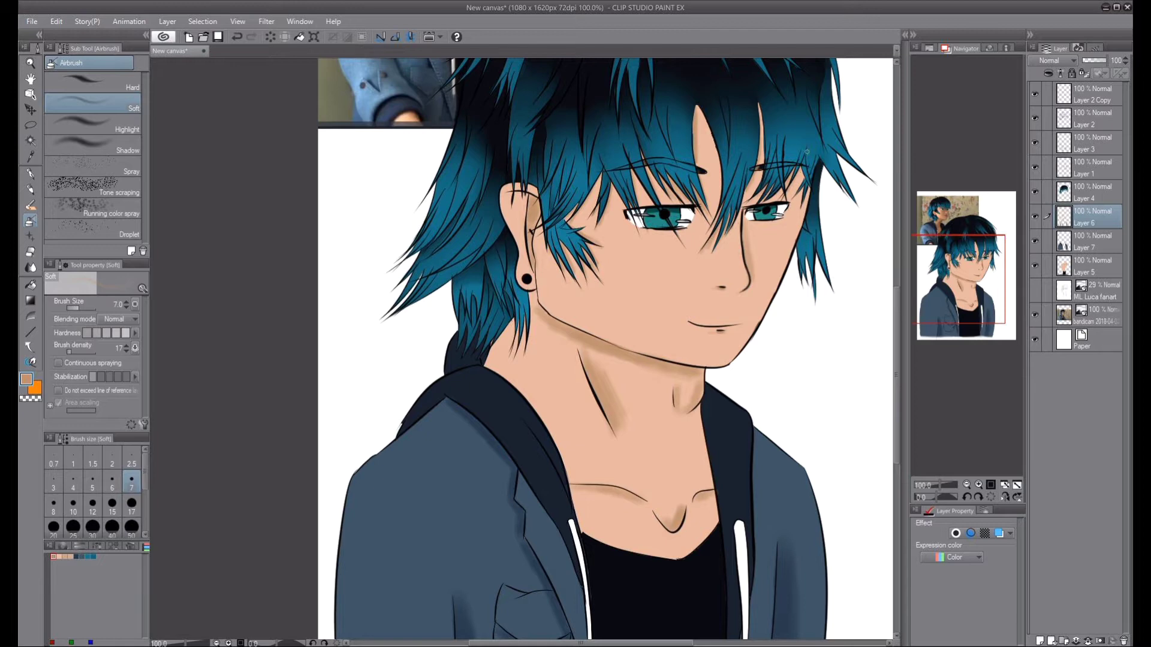
- Hide the reference photo, then airbrush broad lilac streaks behind the character on a new layer below Layer 5 at brush size 300
key(e)
key(ctrl+minus)
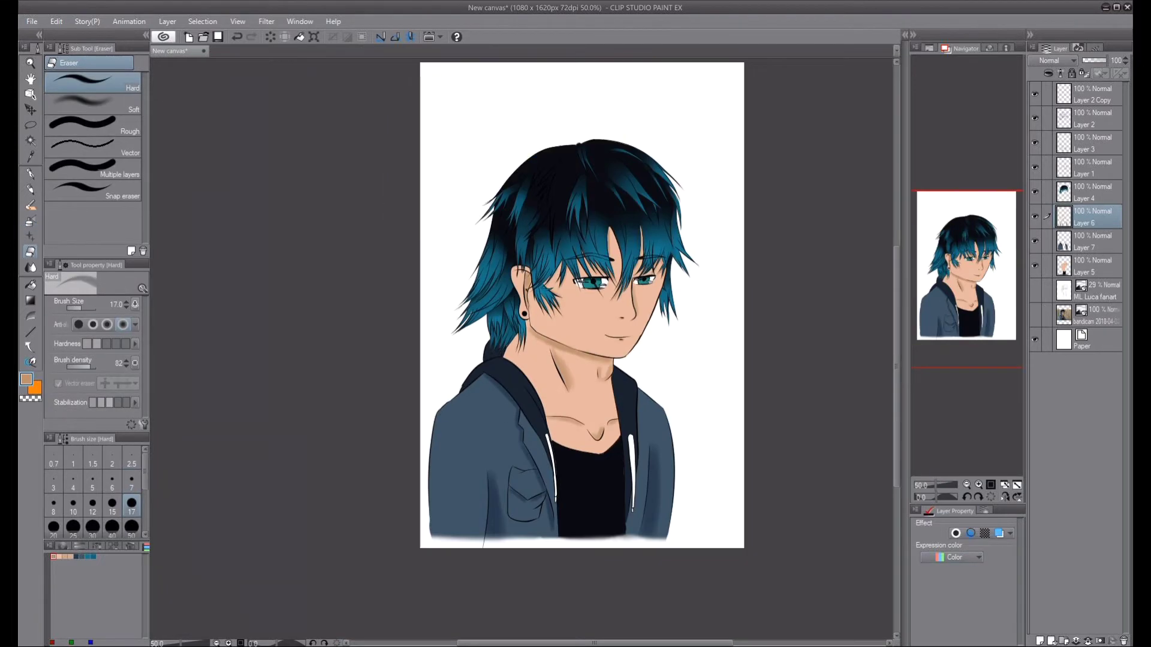
key(w)
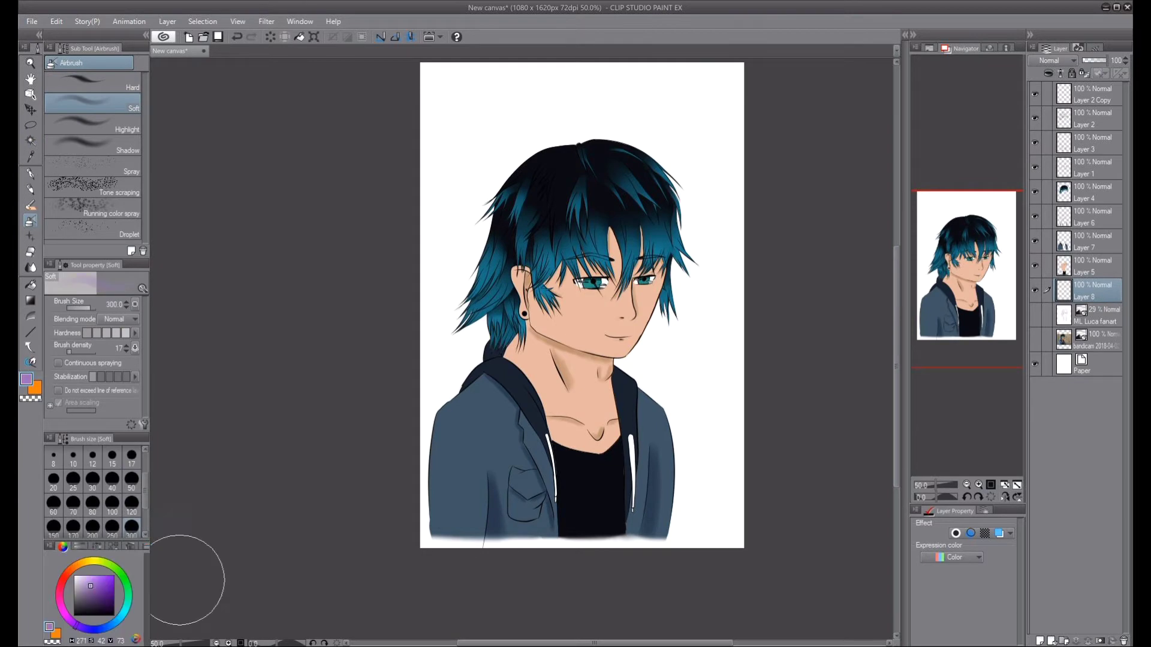
mouse_move(187, 579)
mouse_down()
mouse_move(279, 326)
mouse_move(650, 456)
mouse_move(583, 203)
mouse_move(222, 452)
mouse_move(476, 268)
mouse_move(733, 580)
mouse_move(450, 321)
mouse_up()
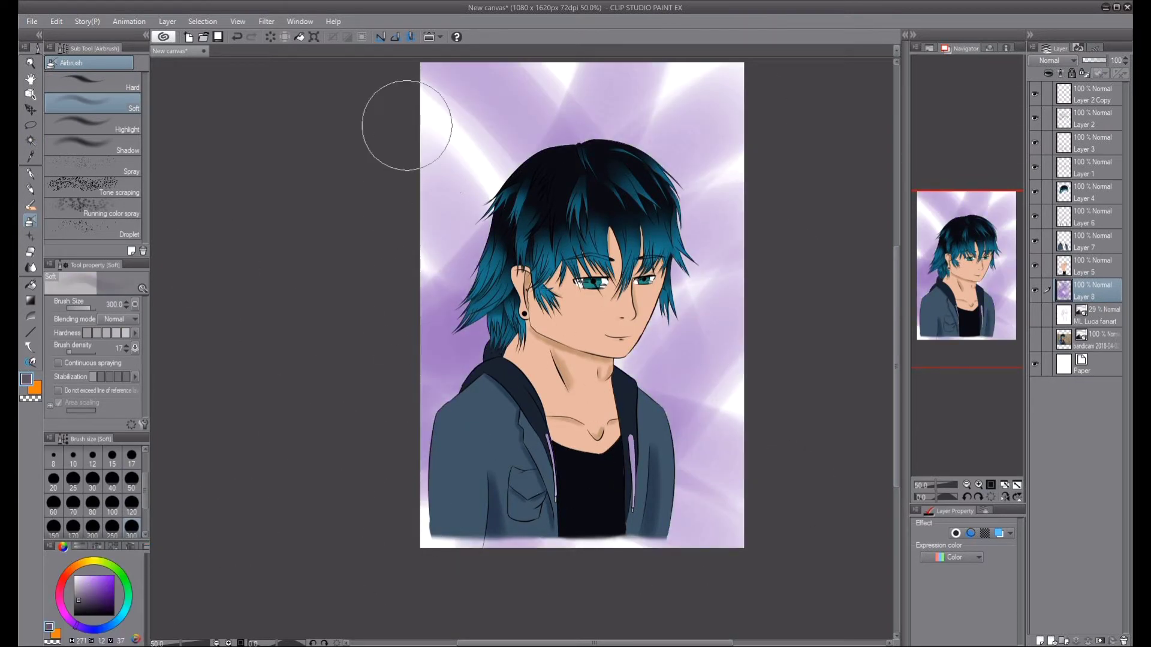
- Try a light grey paper colour with RGB 192, 192, 192
double_click(1064, 364)
key(Return)
double_click(1064, 364)
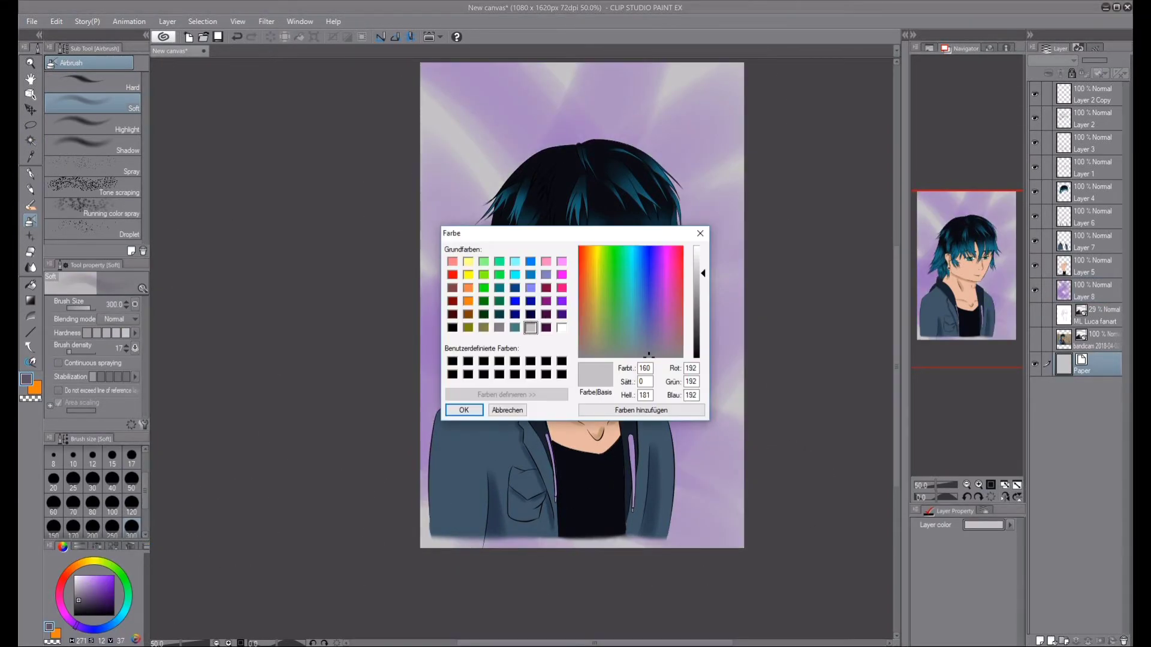
key(Return)
- Add a new layer directly below the purple background layer and fill it with dark purplish grey
key(ctrl+shift+n)
drag(540, 252, 601, 333)
- Auto-select both hoodie drawstrings and paint them white on Layer 7 with the Mapping pen at size 50
key(p)
key(ctrl+alt+0)
key(w)
click(569, 311)
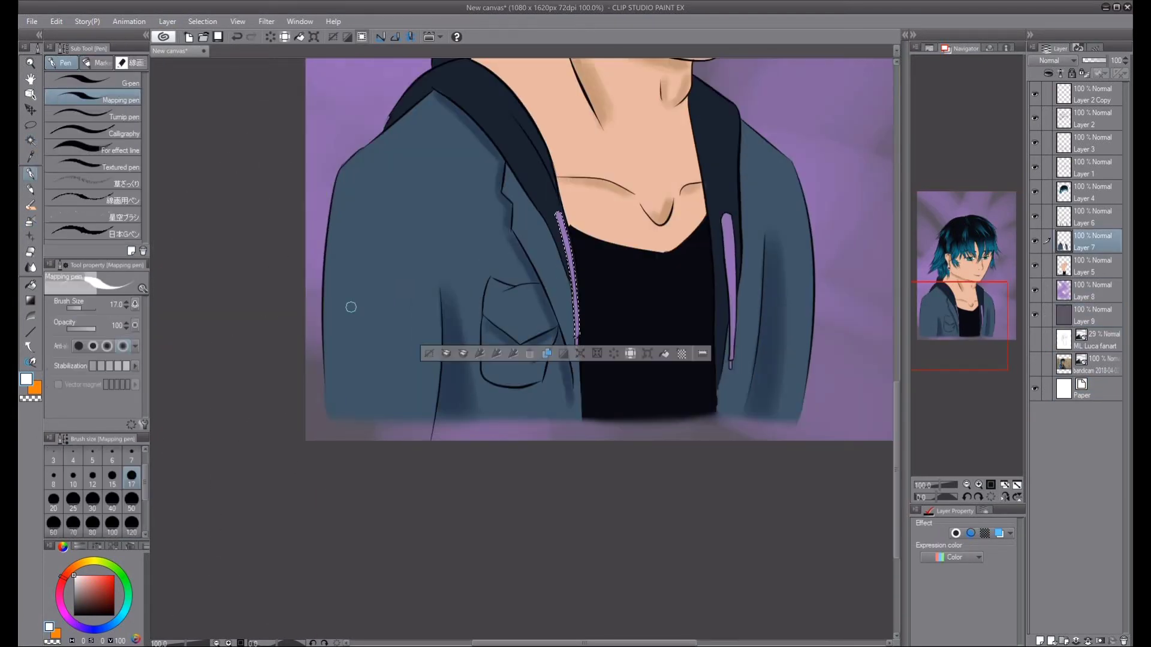
click(728, 311)
click(577, 342)
key(b)
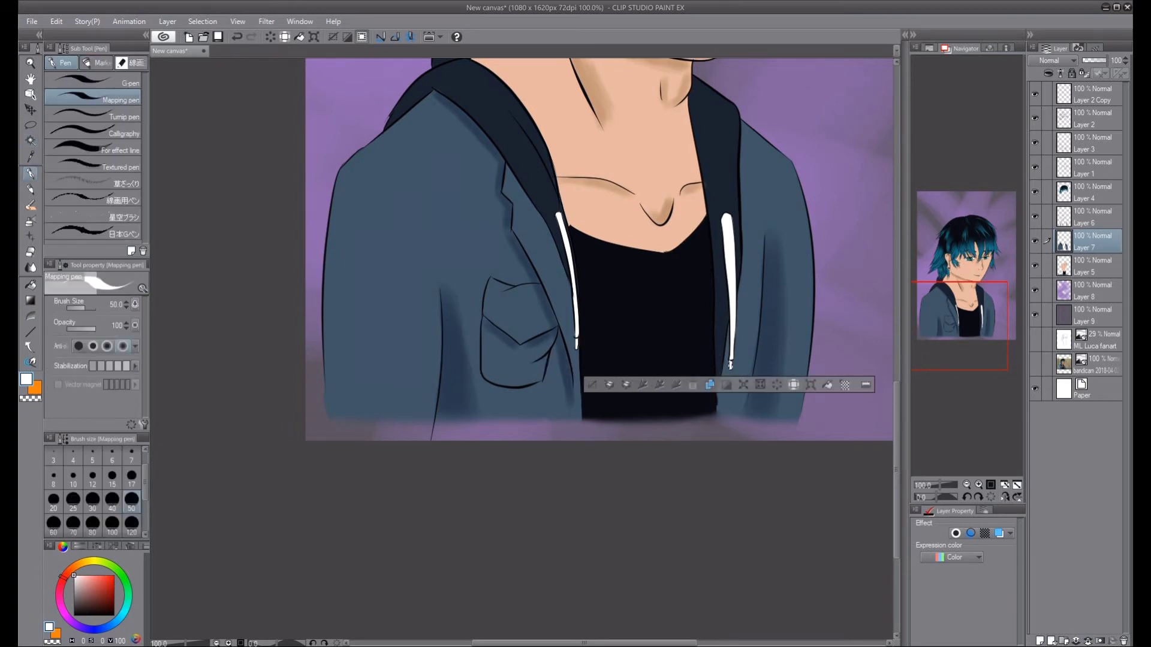
key(ctrl+d)
- Deepen the background on Layer 8 with violet and dark grey soft airbrush strokes at brush size 300
scroll(452, 188, down, 4)
alt+click(452, 187)
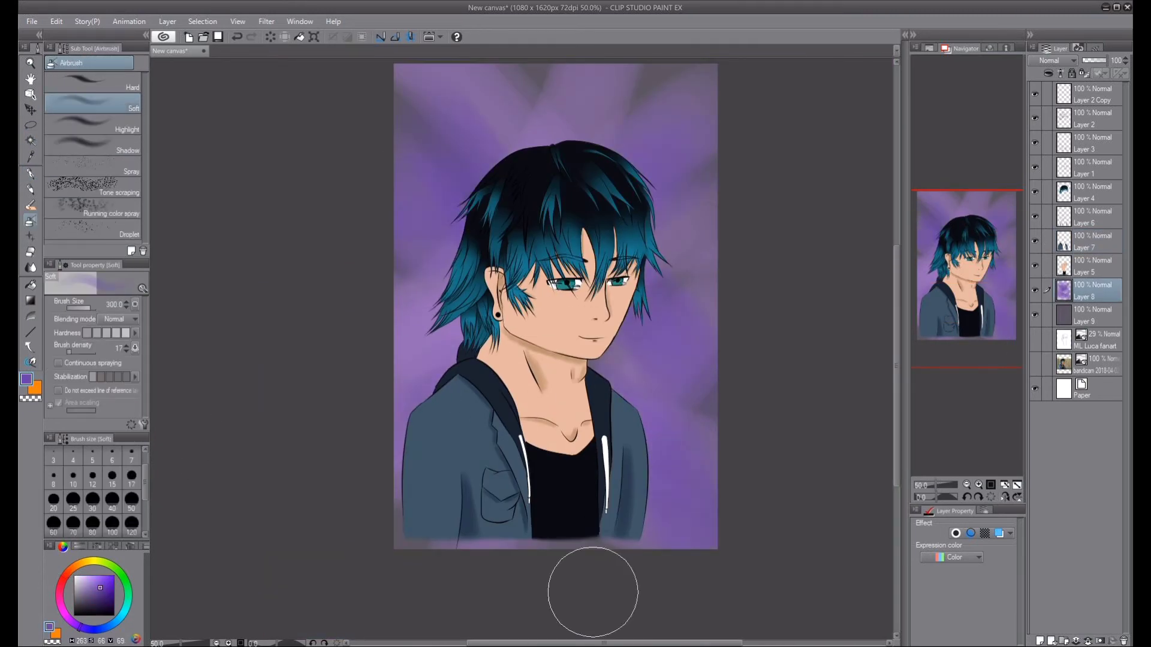
key(b)
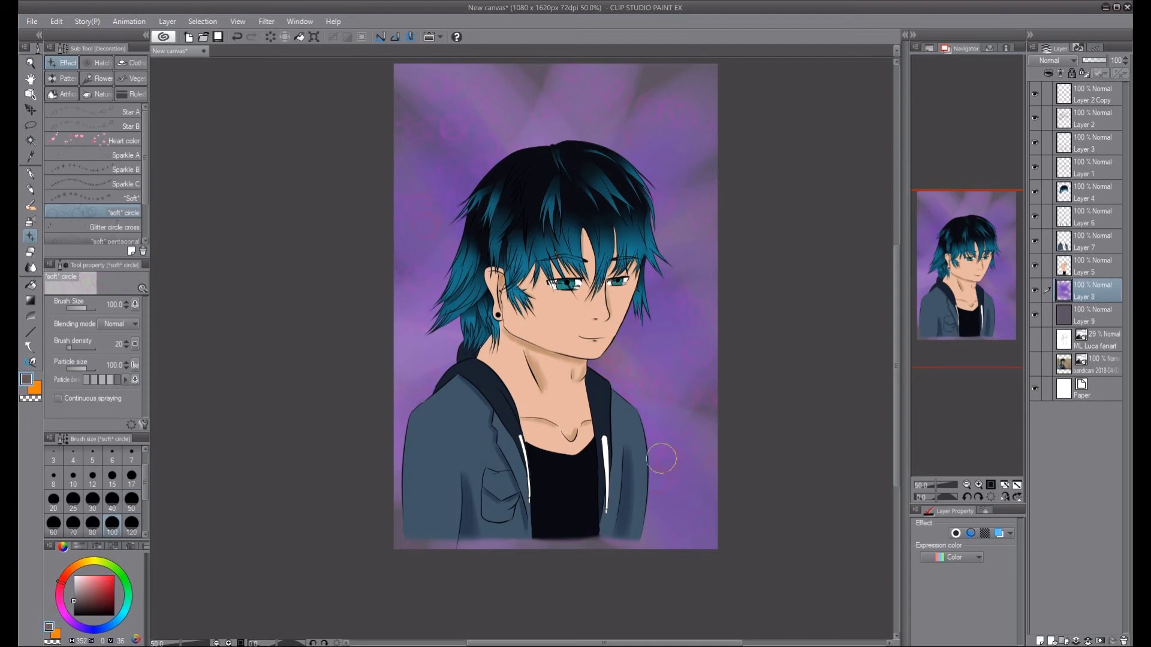
key(b)
mouse_move(661, 458)
mouse_down()
mouse_move(270, 198)
mouse_move(617, 411)
mouse_move(655, 559)
mouse_up()
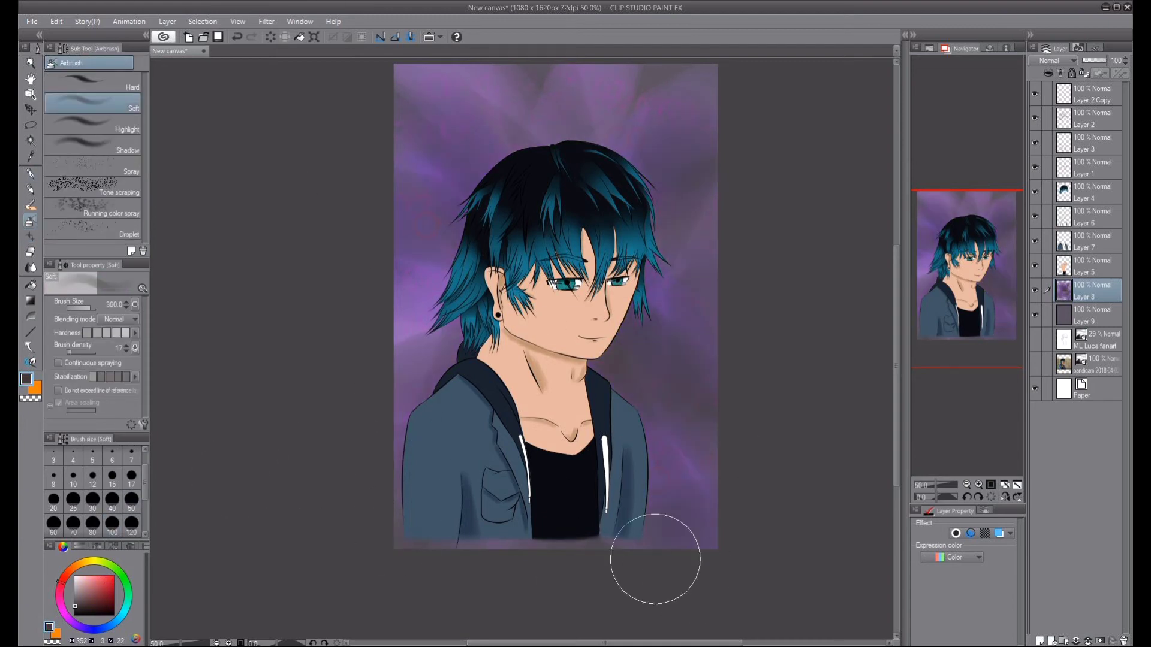